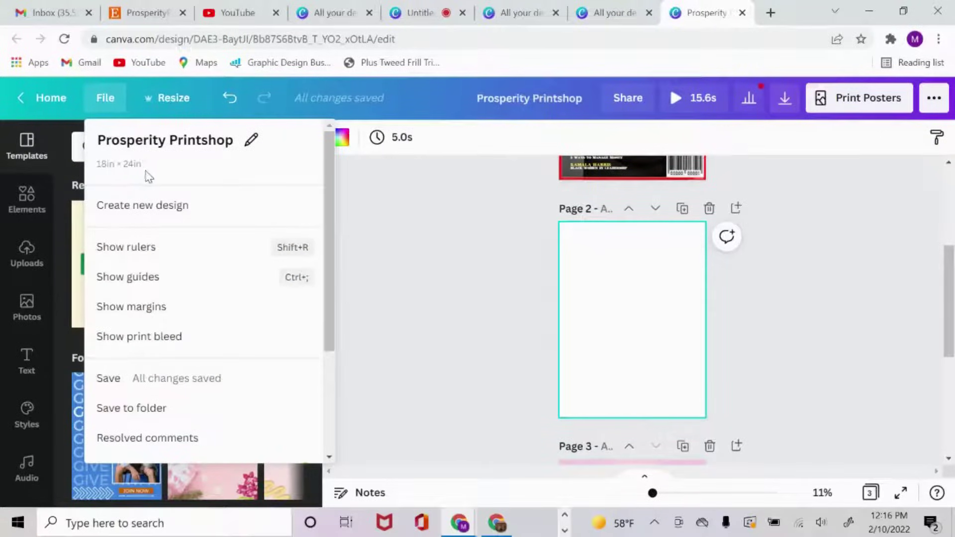
# Step: Close the File menu, review the finished Nicki Minaj cover on page 1, and select blank page 2
pyautogui.click(489, 257)
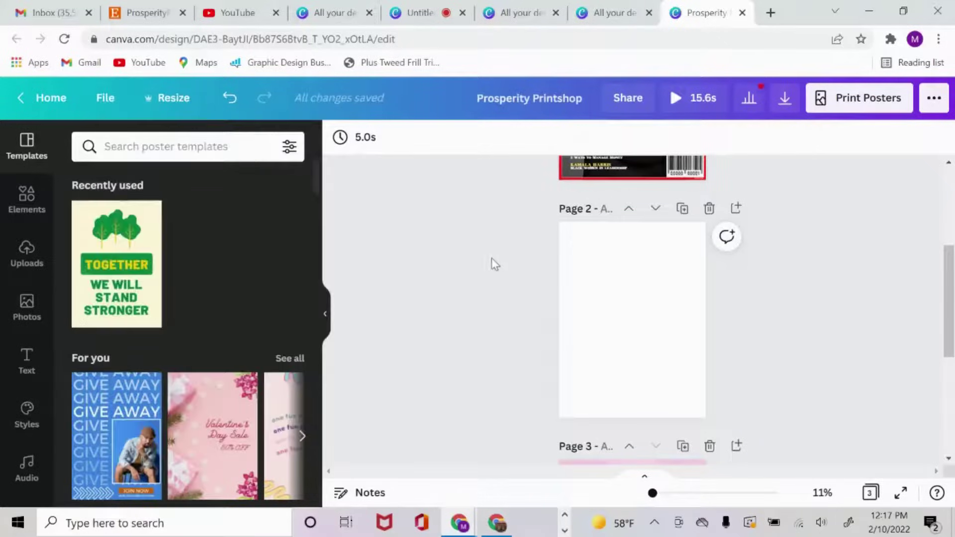
pyautogui.scroll(4, 711, 309)
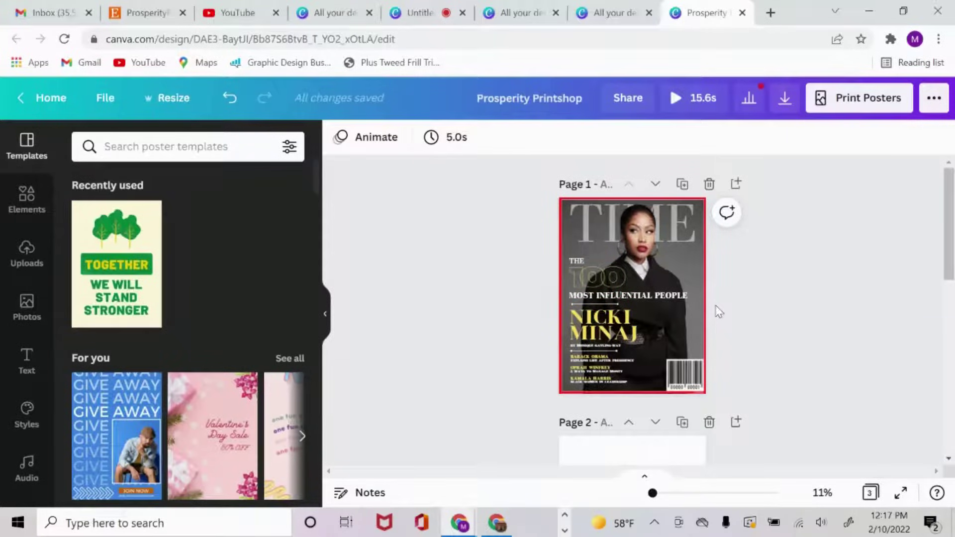
pyautogui.scroll(-3, 720, 312)
pyautogui.click(631, 364)
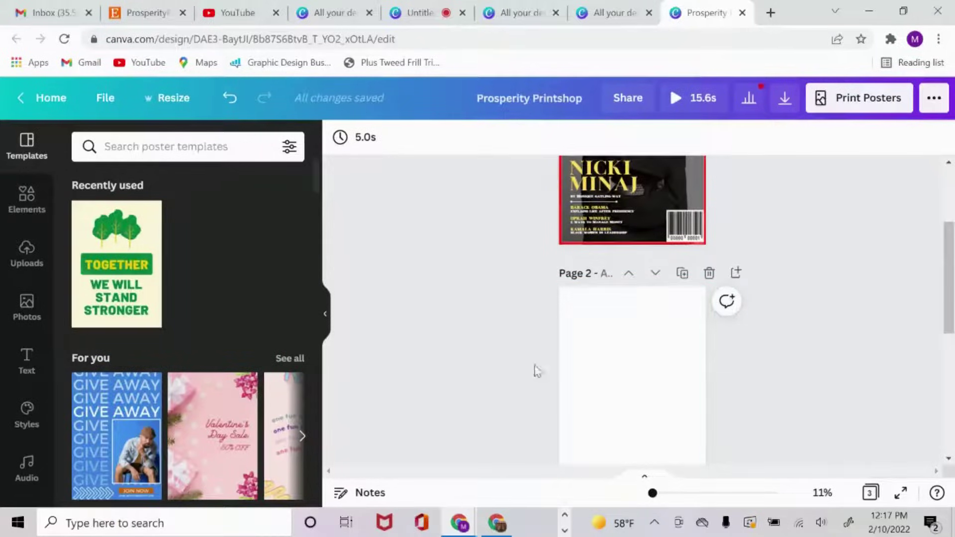
# Step: In a new tab, search Google Images for 'nicki minaj time magazine'
pyautogui.click(771, 12)
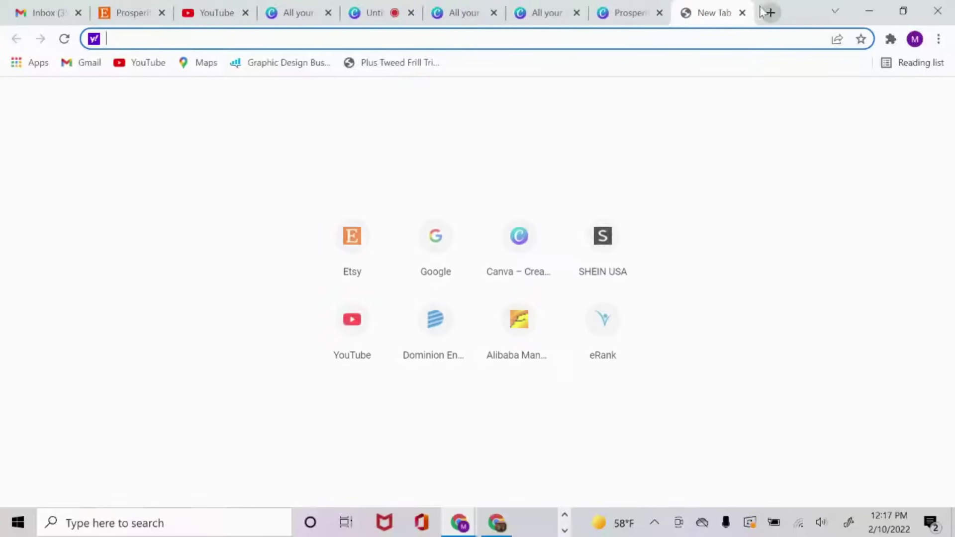
pyautogui.click(454, 261)
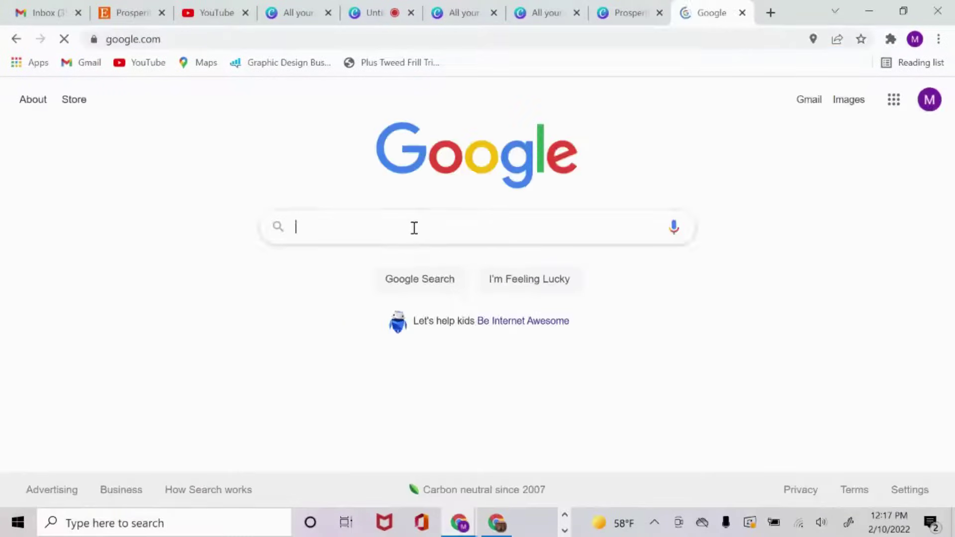
pyautogui.write('nicki m')
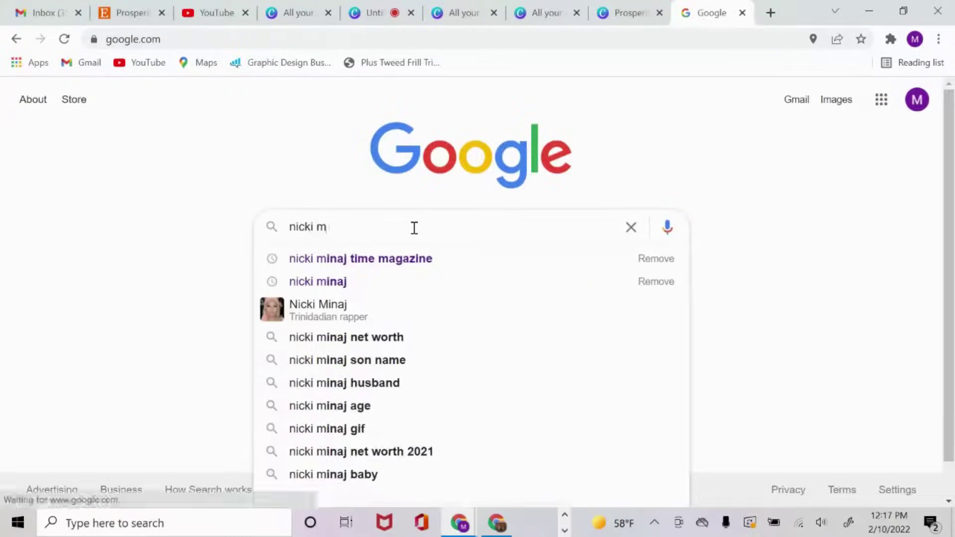
pyautogui.click(422, 258)
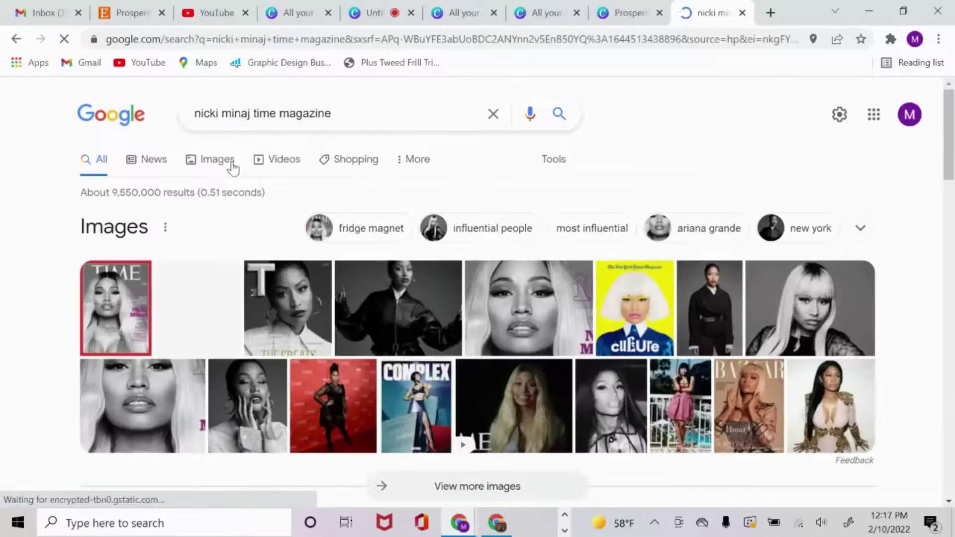
pyautogui.click(231, 166)
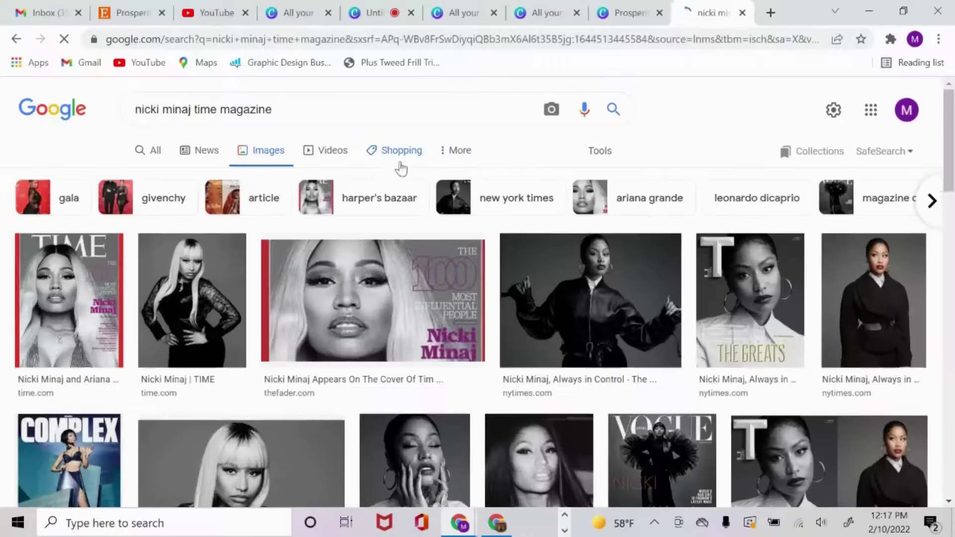
# Step: Preview the TIME cover and the black-outfit photo, then return to Canva
pyautogui.click(62, 303)
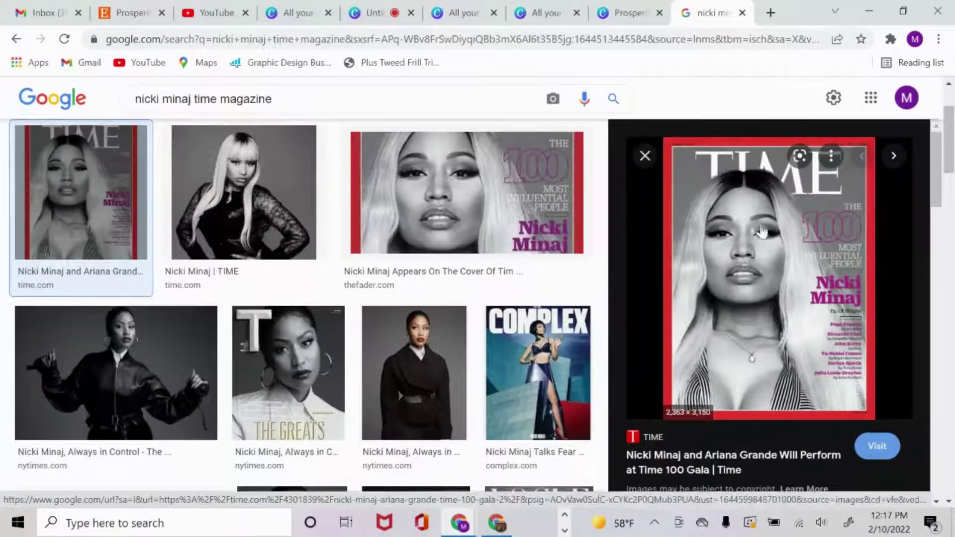
pyautogui.click(420, 400)
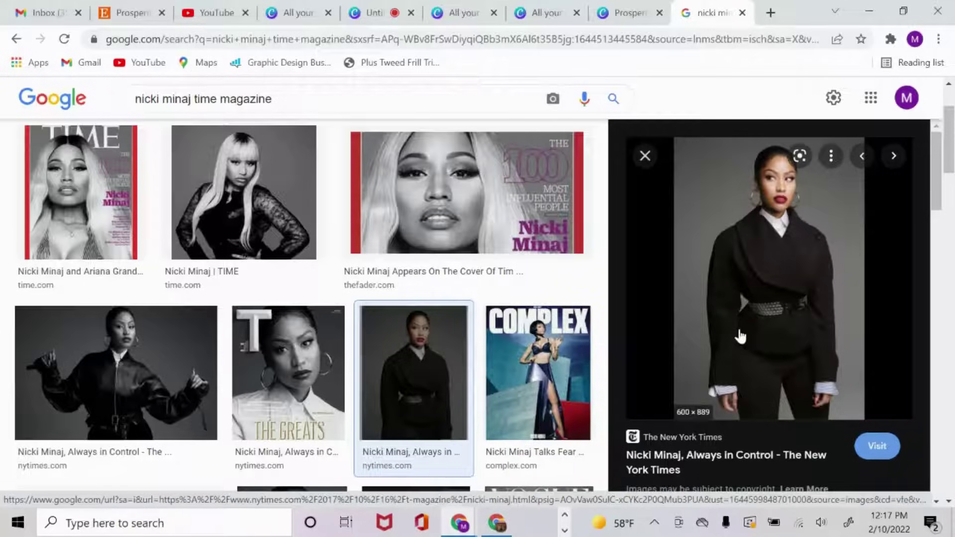
pyautogui.click(76, 194)
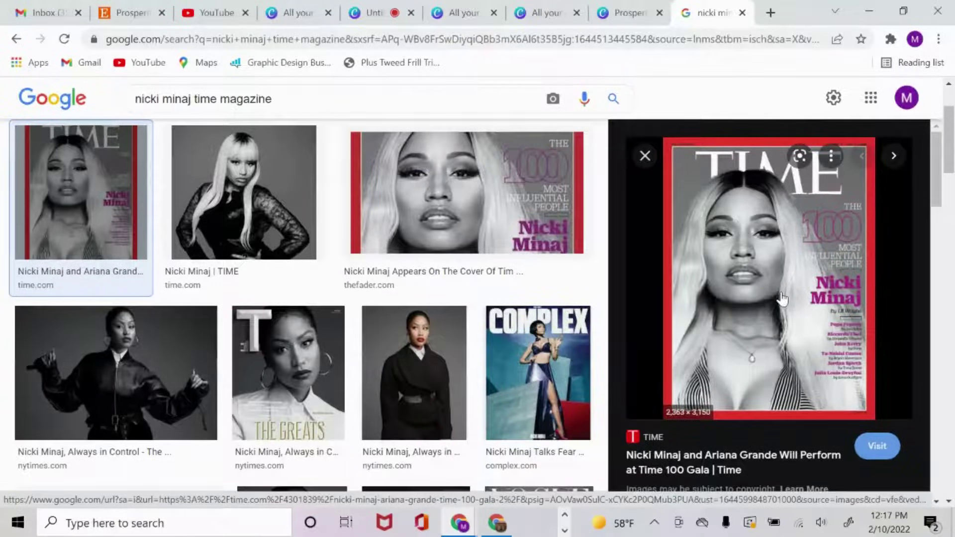
pyautogui.click(417, 399)
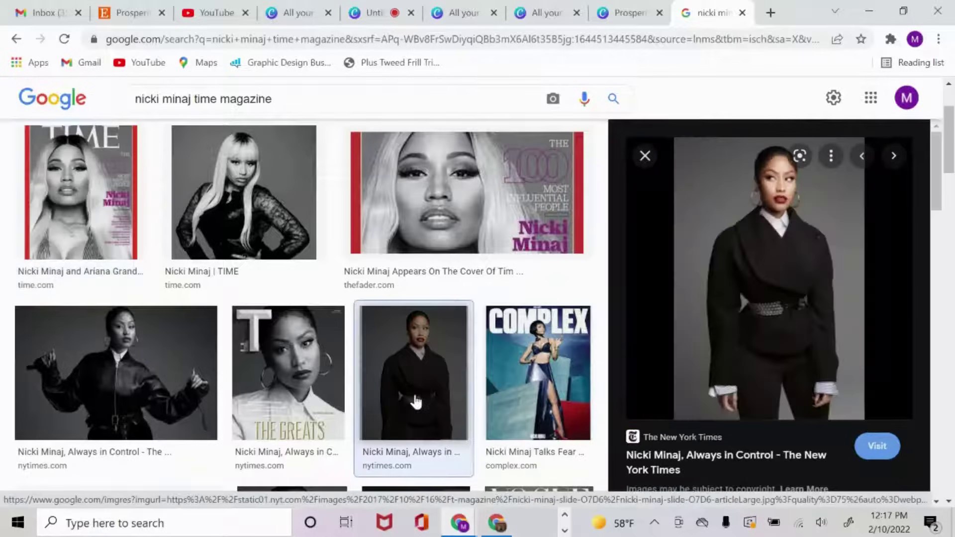
pyautogui.click(638, 7)
# Step: Add the black-outfit photo from Uploads to page 2, stretch it over the page, and shift it down in its crop
pyautogui.click(37, 255)
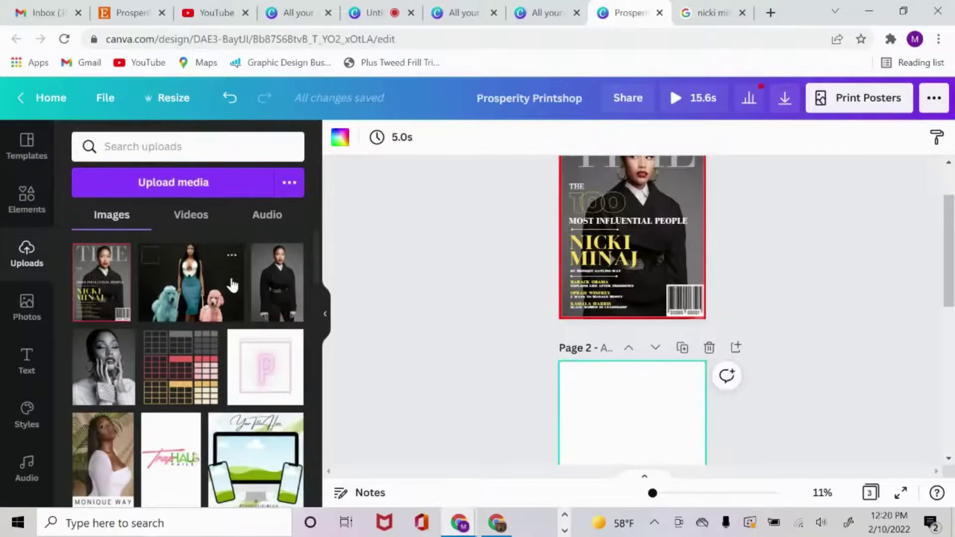
pyautogui.click(272, 298)
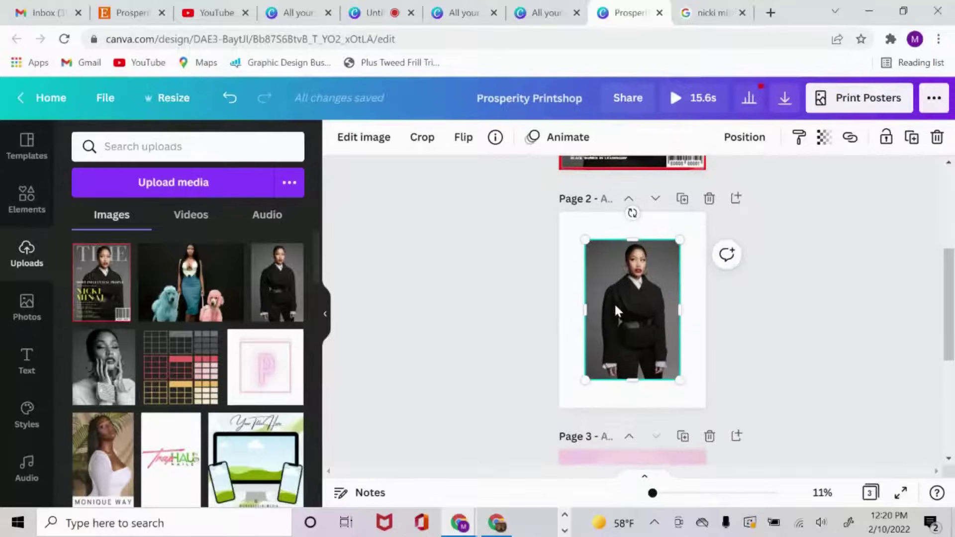
pyautogui.moveTo(615, 310); pyautogui.dragTo(595, 271)
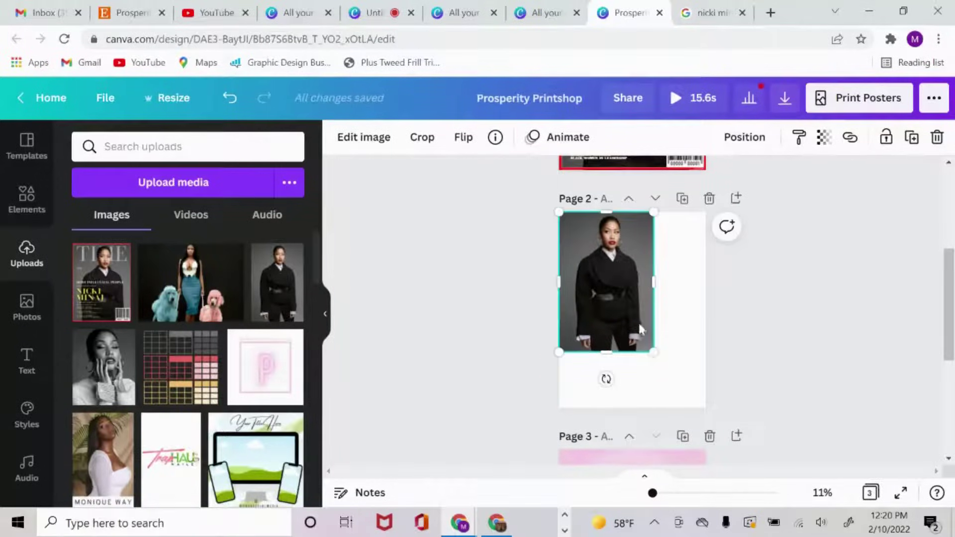
pyautogui.moveTo(651, 347); pyautogui.dragTo(692, 409)
pyautogui.moveTo(695, 306)
pyautogui.mouseDown()
pyautogui.moveTo(731, 311)
pyautogui.moveTo(706, 312)
pyautogui.mouseUp()
pyautogui.doubleClick(623, 282)
pyautogui.moveTo(631, 286); pyautogui.dragTo(631, 296)
pyautogui.click(771, 292)
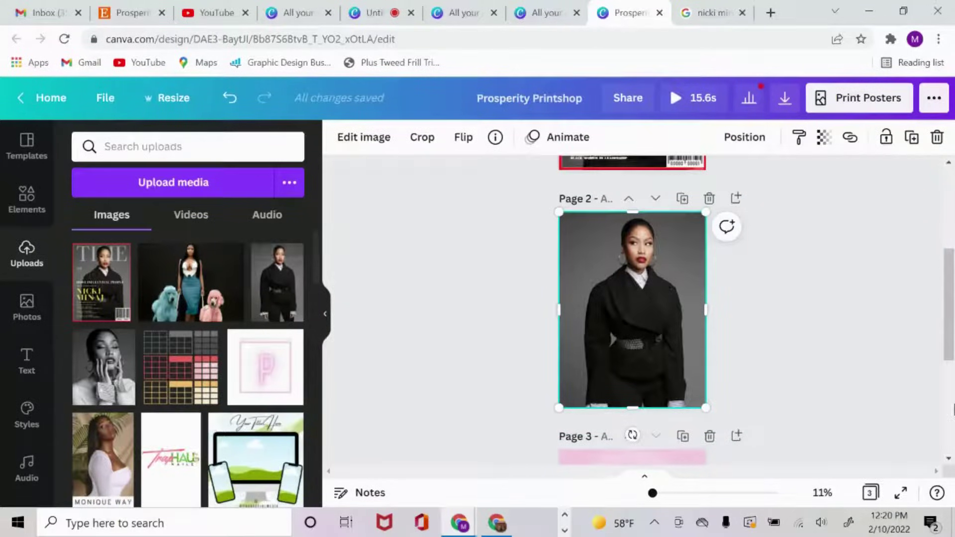
# Step: Add a new text box to page 2 at font size 100
pyautogui.press('t')
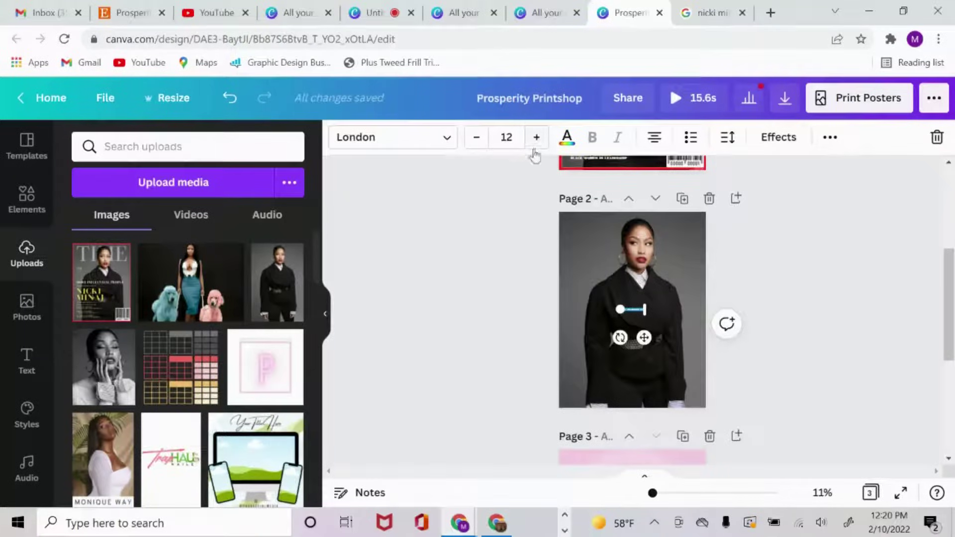
pyautogui.click(516, 131)
pyautogui.write('100')
pyautogui.press('Return')
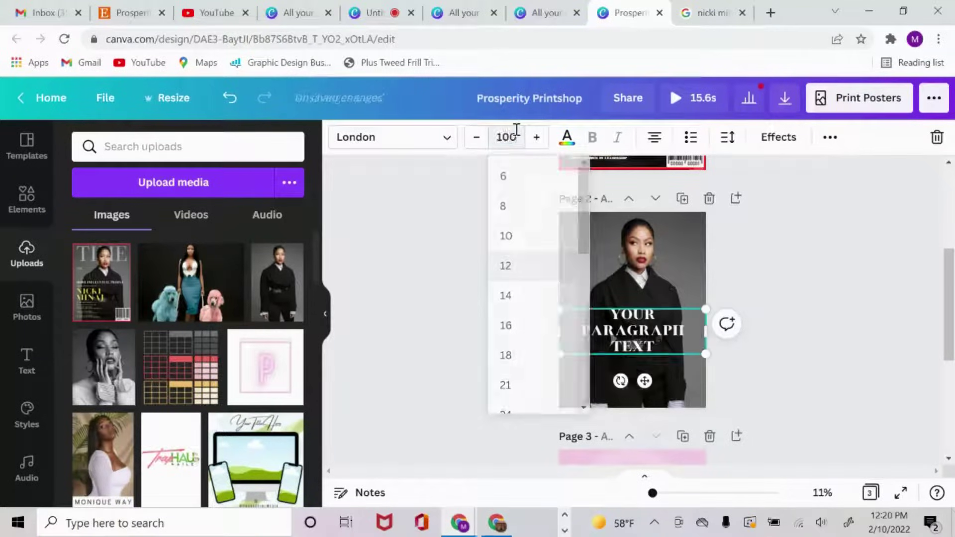
# Step: Change the text box's font to Bodoni FLF
pyautogui.doubleClick(676, 350)
pyautogui.scroll(5, 757, 255)
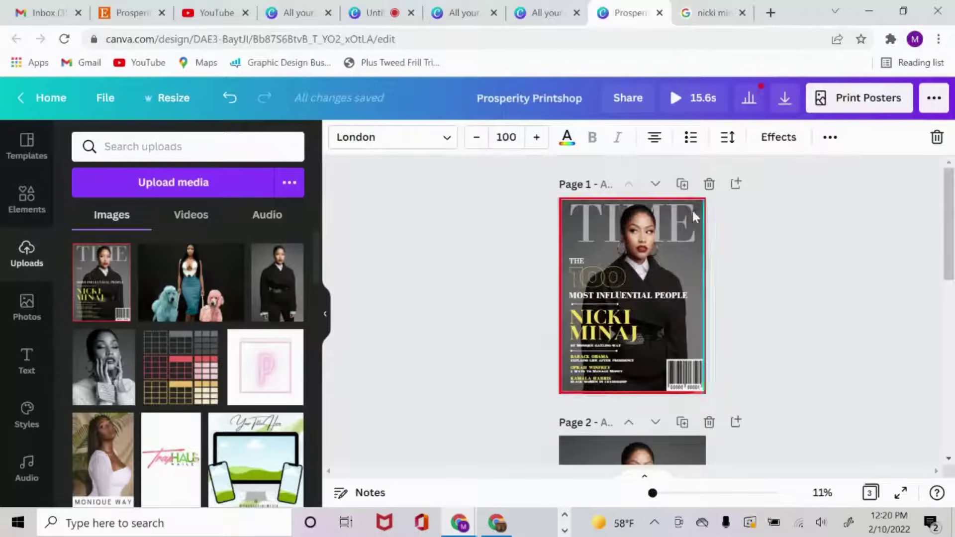
pyautogui.scroll(-3, 838, 279)
pyautogui.scroll(-3, 810, 344)
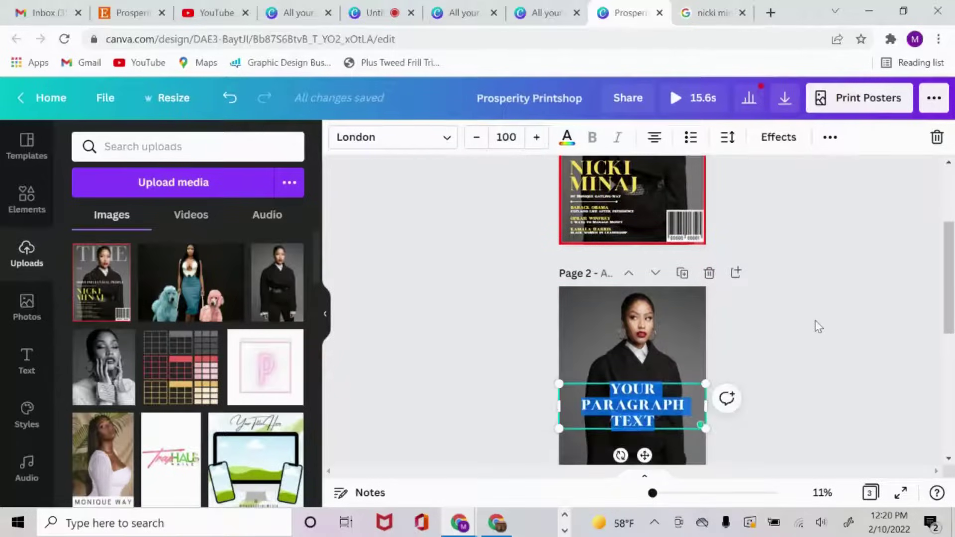
pyautogui.click(427, 141)
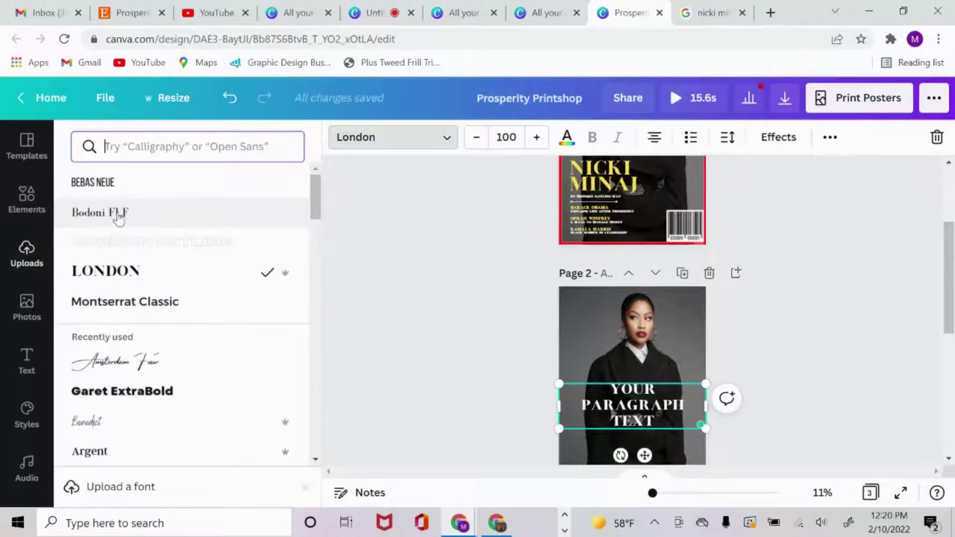
pyautogui.click(142, 215)
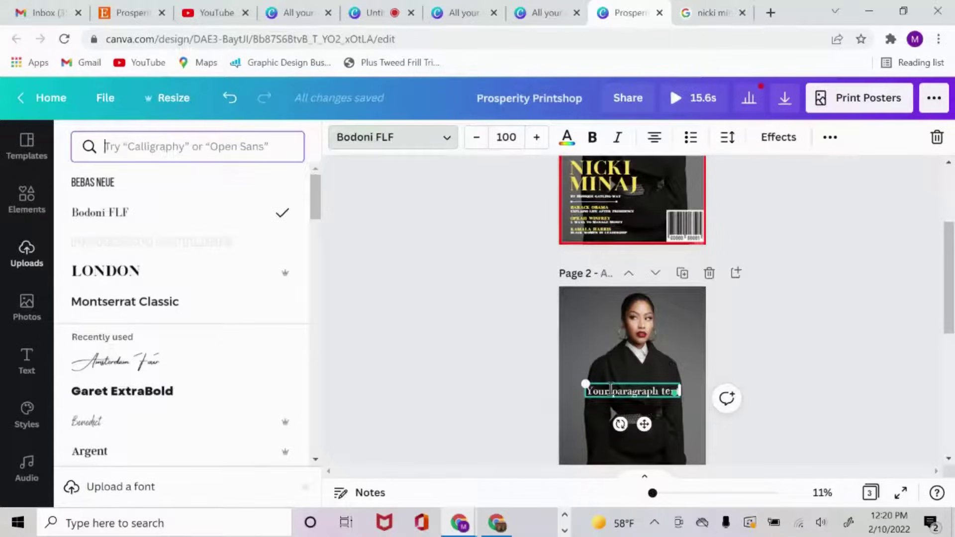
# Step: Replace the placeholder with 'TIME' and size it centred at the top of page 2
pyautogui.doubleClick(611, 389)
pyautogui.press('BackSpace')
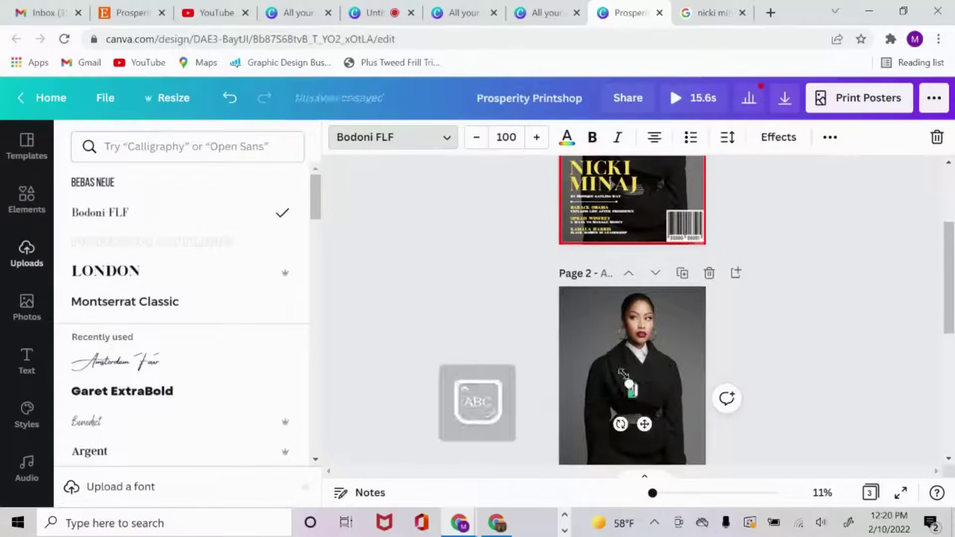
pyautogui.write('TIME')
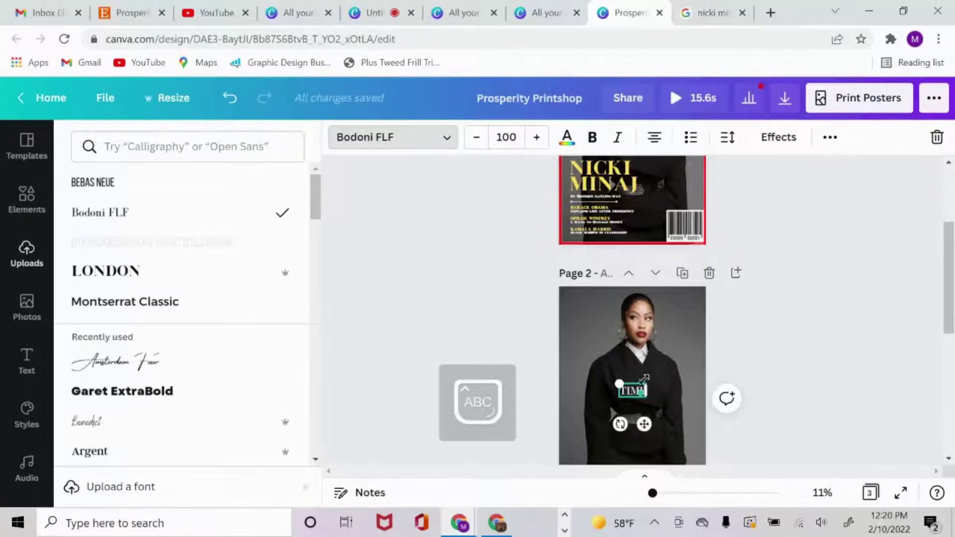
pyautogui.moveTo(619, 383); pyautogui.dragTo(483, 314)
pyautogui.moveTo(592, 398); pyautogui.dragTo(660, 361)
pyautogui.moveTo(550, 275); pyautogui.dragTo(583, 300)
pyautogui.moveTo(662, 358); pyautogui.dragTo(661, 348)
# Step: Set the TIME heading's transparency to 41, adjusting it up from 34
pyautogui.scroll(3, 729, 279)
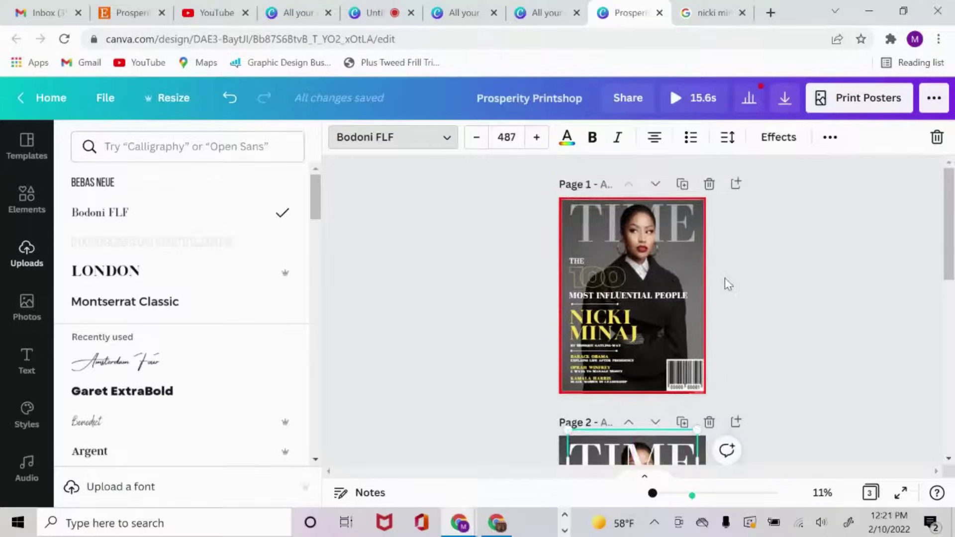
pyautogui.scroll(-3, 728, 286)
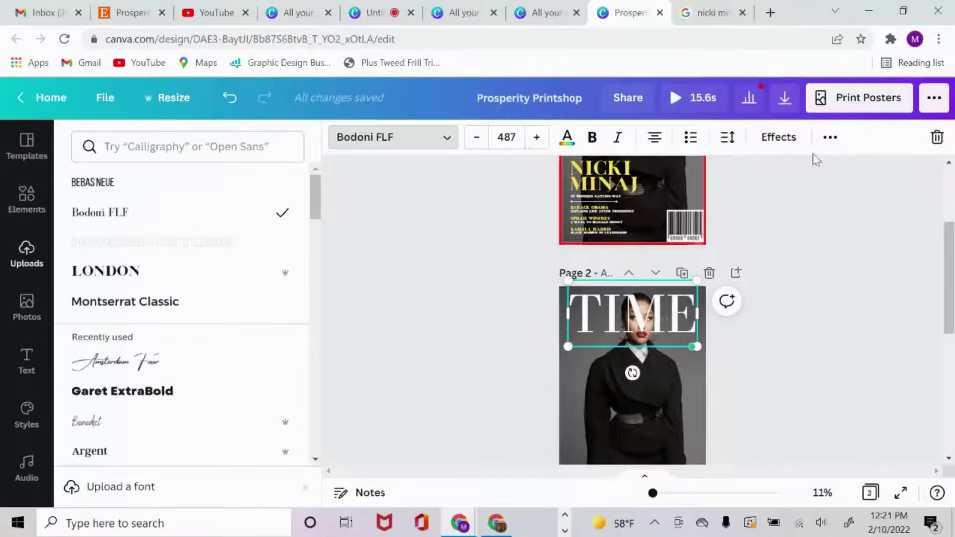
pyautogui.click(829, 137)
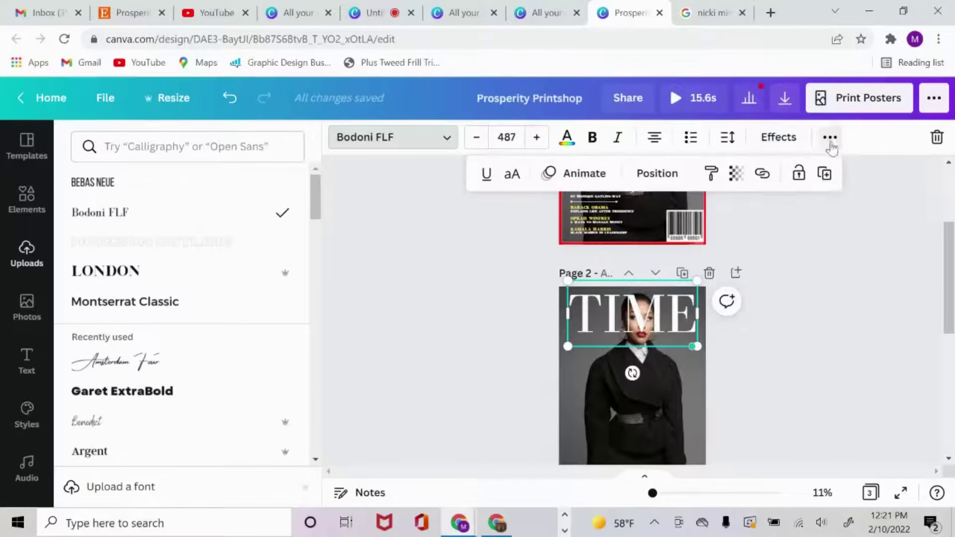
pyautogui.click(736, 174)
pyautogui.moveTo(691, 221); pyautogui.dragTo(625, 230)
pyautogui.click(835, 307)
pyautogui.scroll(3, 839, 309)
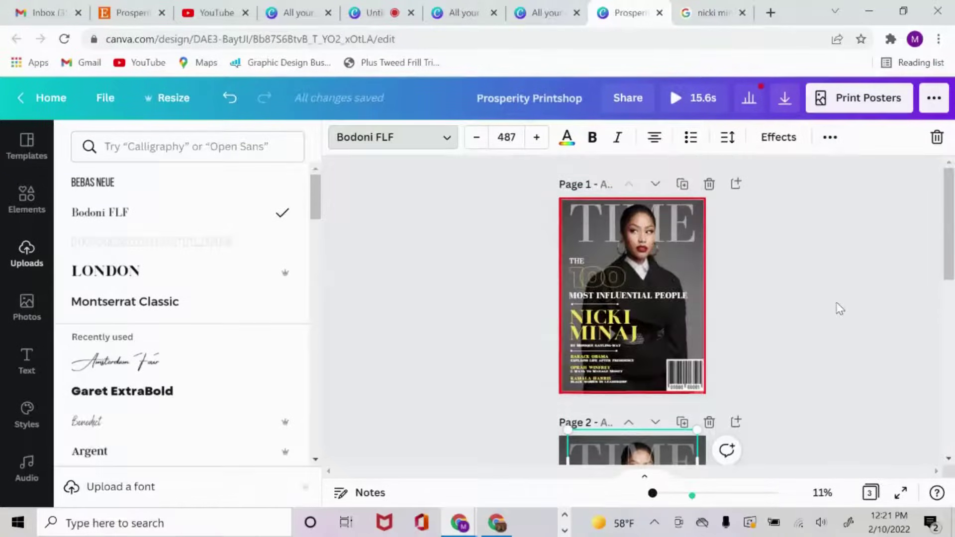
pyautogui.scroll(-3, 839, 309)
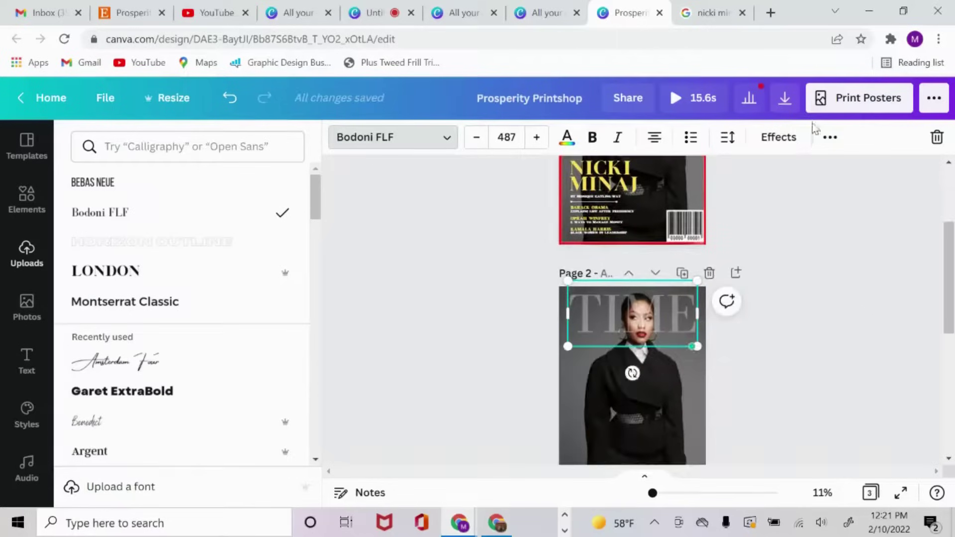
pyautogui.click(829, 138)
pyautogui.click(736, 173)
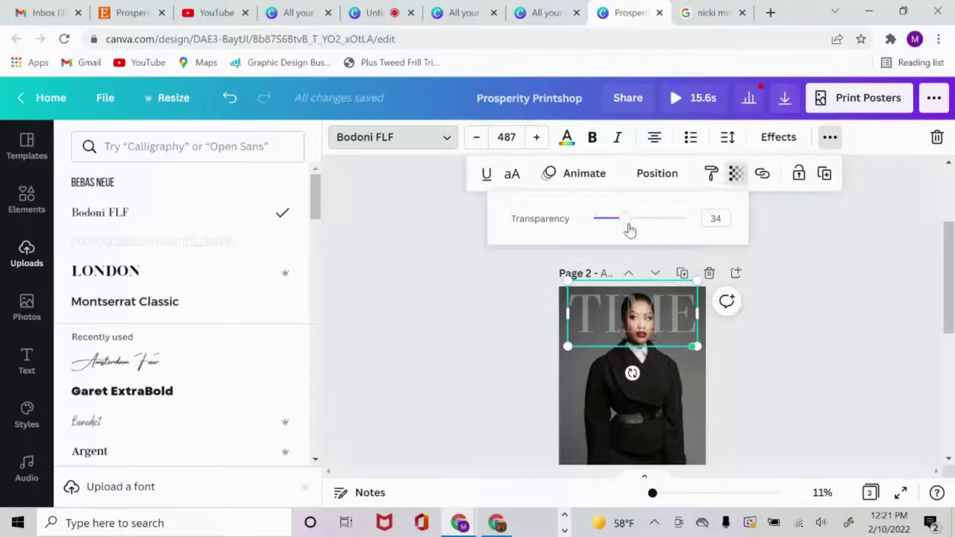
pyautogui.moveTo(624, 219); pyautogui.dragTo(633, 226)
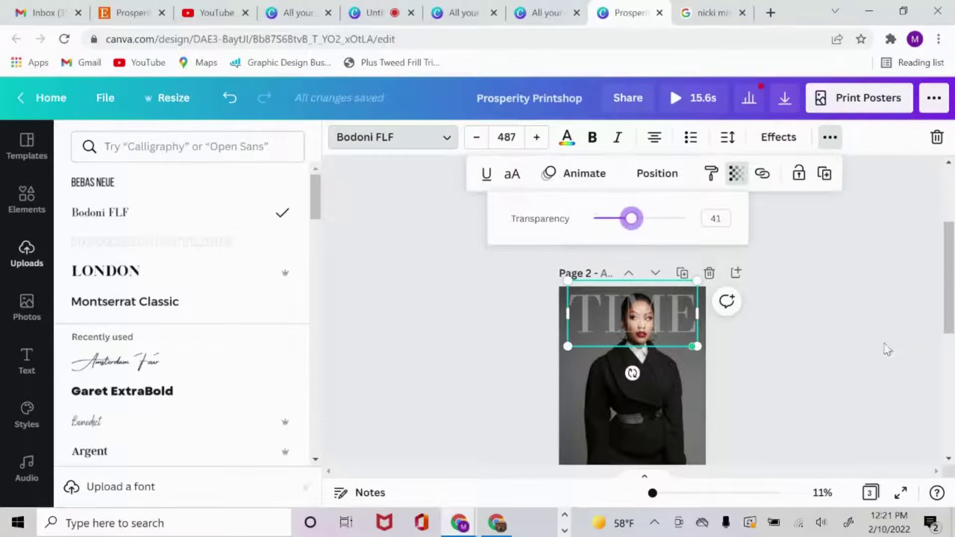
pyautogui.click(887, 349)
# Step: Drag the standing portrait from Uploads onto page 2 and enlarge it to fill the page
pyautogui.click(490, 332)
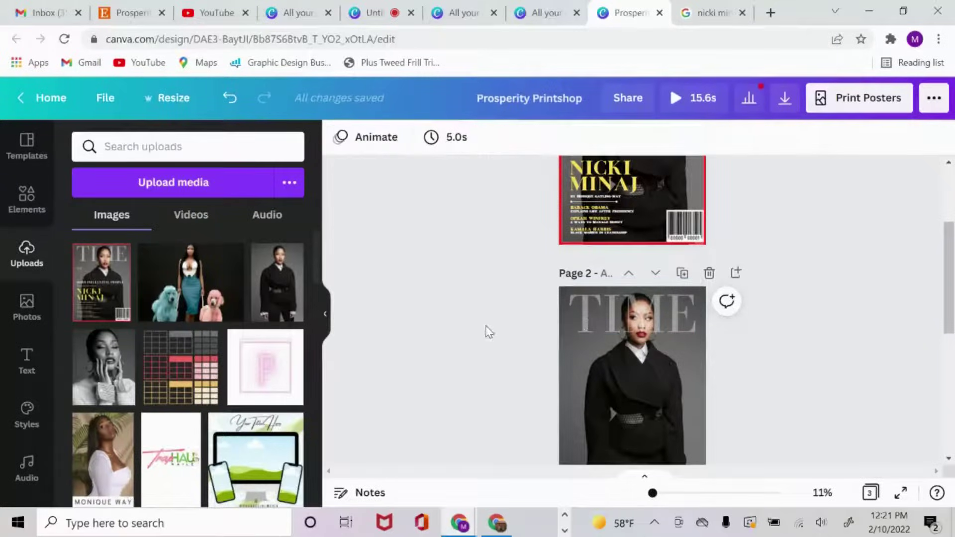
pyautogui.moveTo(287, 282); pyautogui.dragTo(607, 378)
pyautogui.moveTo(663, 427); pyautogui.dragTo(626, 314)
# Step: Remove the portrait's background with Edit image's BG Remover
pyautogui.scroll(3, 766, 285)
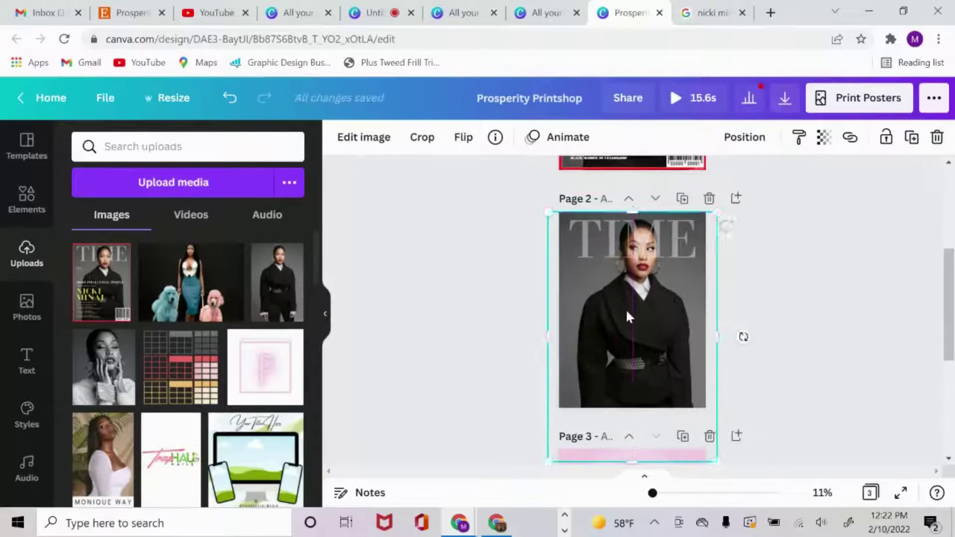
pyautogui.click(355, 138)
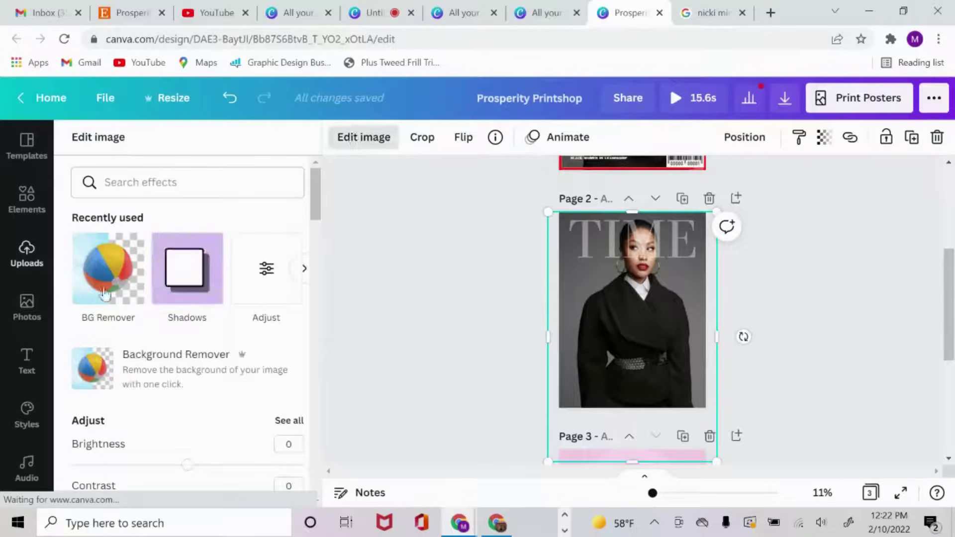
pyautogui.click(109, 285)
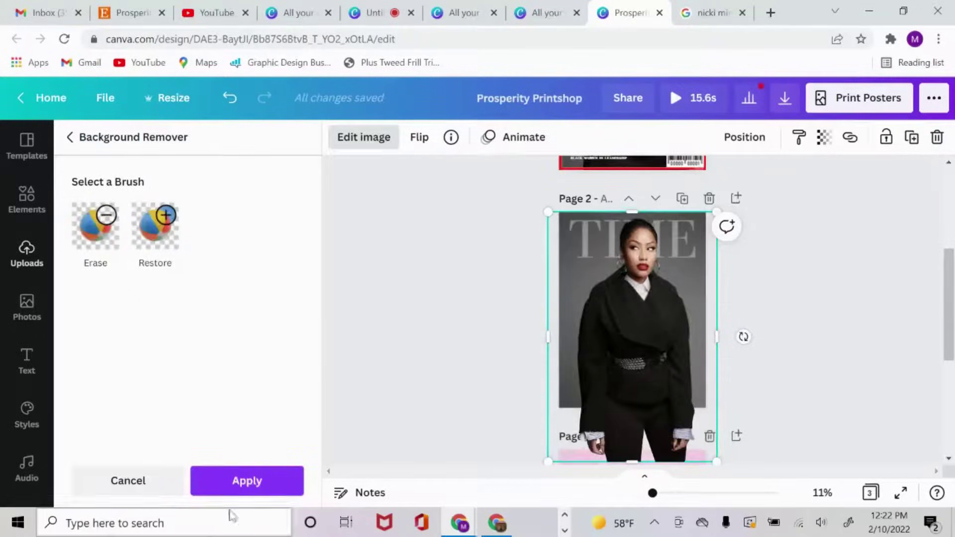
# Step: Apply the background removal and make the cut-out about half transparent (54)
pyautogui.click(258, 480)
pyautogui.moveTo(686, 325); pyautogui.dragTo(613, 371)
pyautogui.moveTo(652, 500); pyautogui.dragTo(656, 500)
pyautogui.scroll(3, 631, 366)
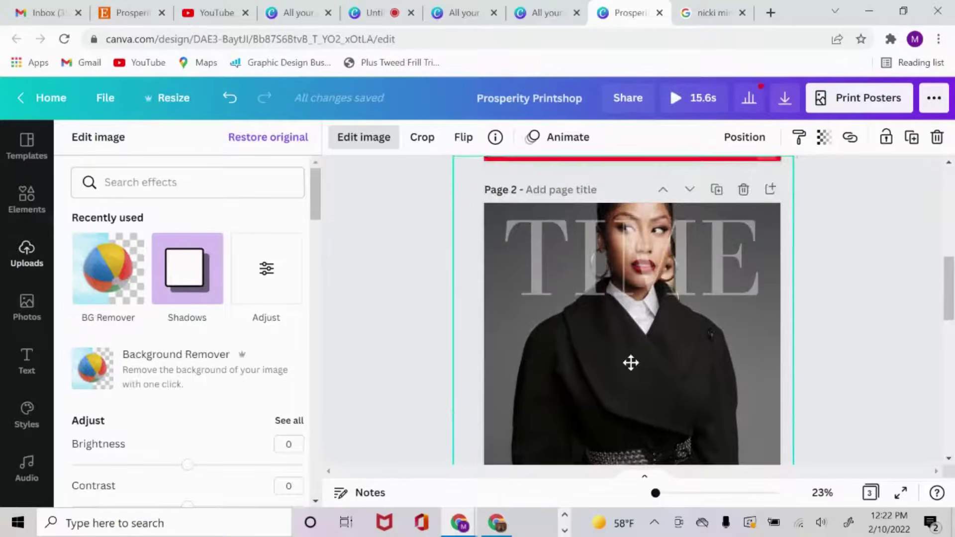
pyautogui.click(823, 137)
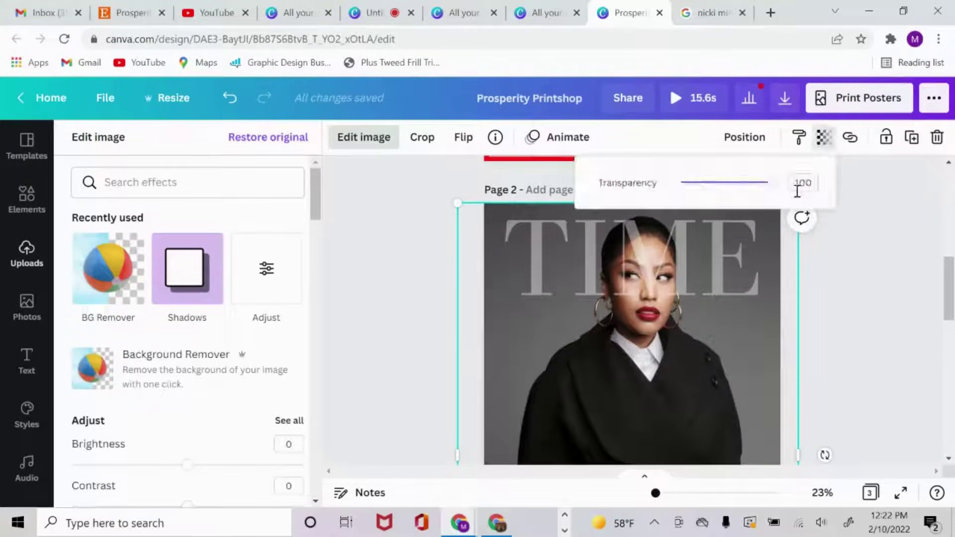
pyautogui.moveTo(775, 188); pyautogui.dragTo(730, 182)
# Step: Resize and move the cut-out until its face lines up with the portrait underneath
pyautogui.moveTo(662, 392); pyautogui.dragTo(642, 414)
pyautogui.moveTo(438, 233); pyautogui.dragTo(450, 249)
pyautogui.moveTo(626, 414); pyautogui.dragTo(651, 356)
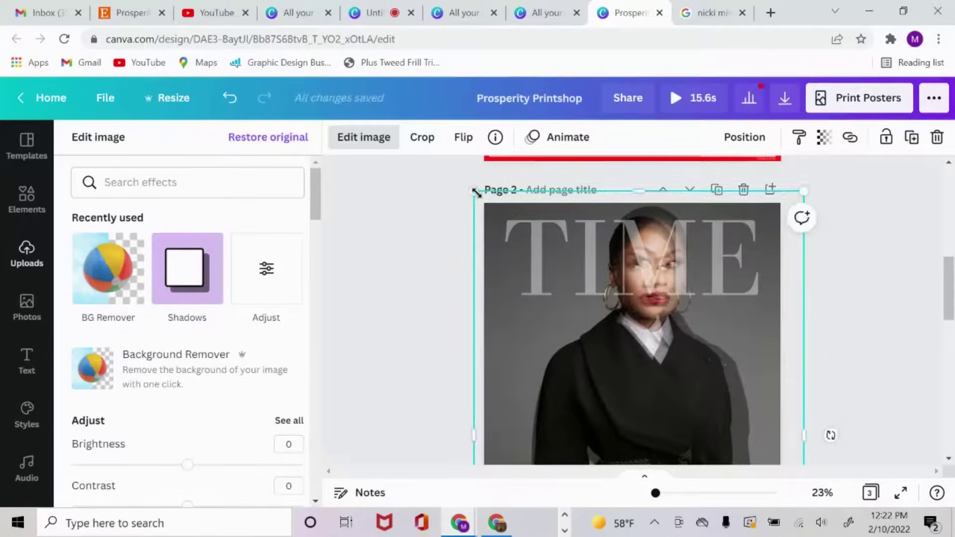
pyautogui.moveTo(475, 192)
pyautogui.mouseDown()
pyautogui.moveTo(483, 198)
pyautogui.moveTo(477, 193)
pyautogui.mouseUp()
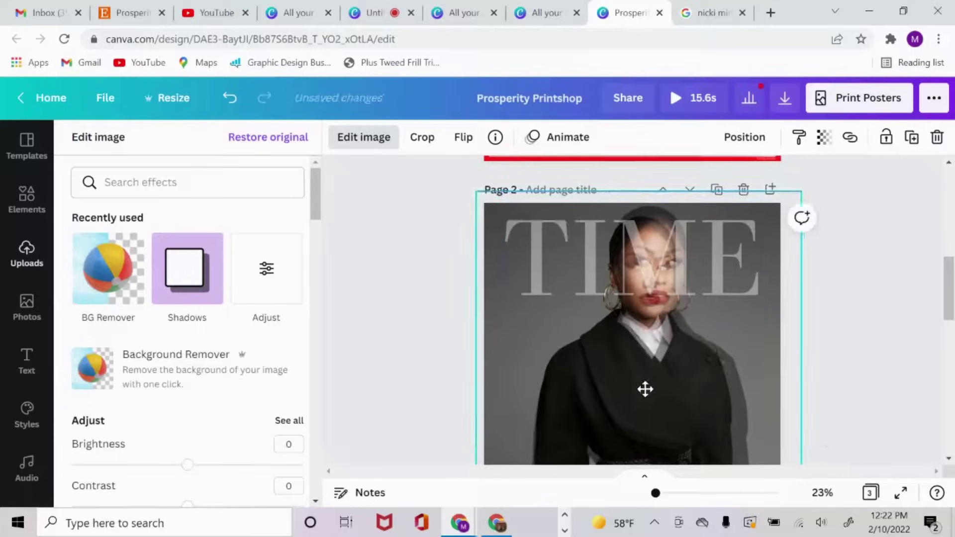
pyautogui.moveTo(645, 389)
pyautogui.mouseDown()
pyautogui.moveTo(642, 380)
pyautogui.moveTo(651, 390)
pyautogui.mouseUp()
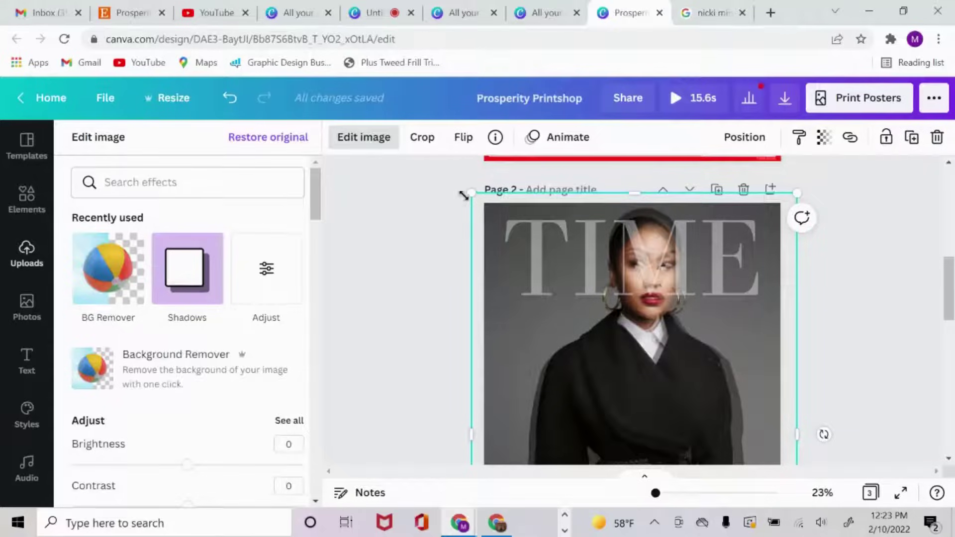
pyautogui.moveTo(464, 195); pyautogui.dragTo(473, 196)
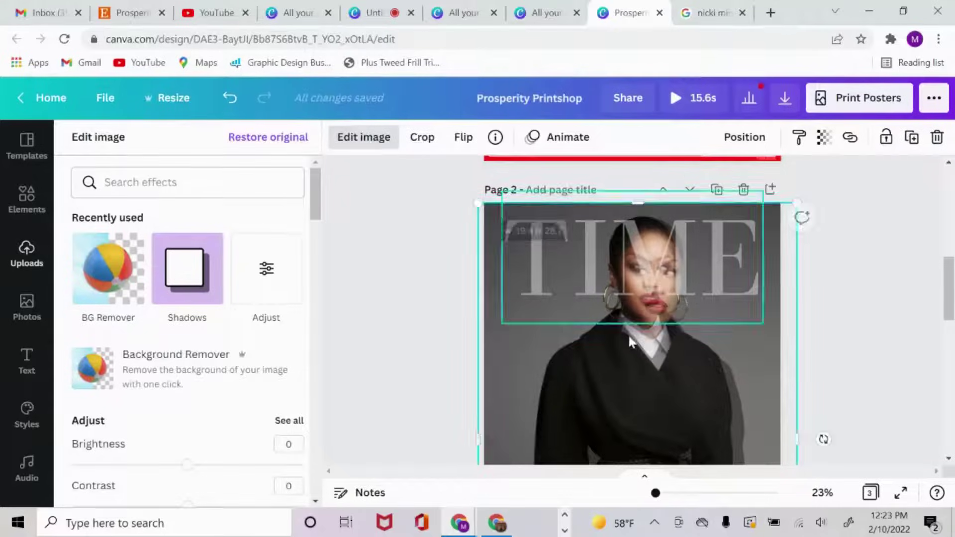
pyautogui.moveTo(633, 363); pyautogui.dragTo(621, 389)
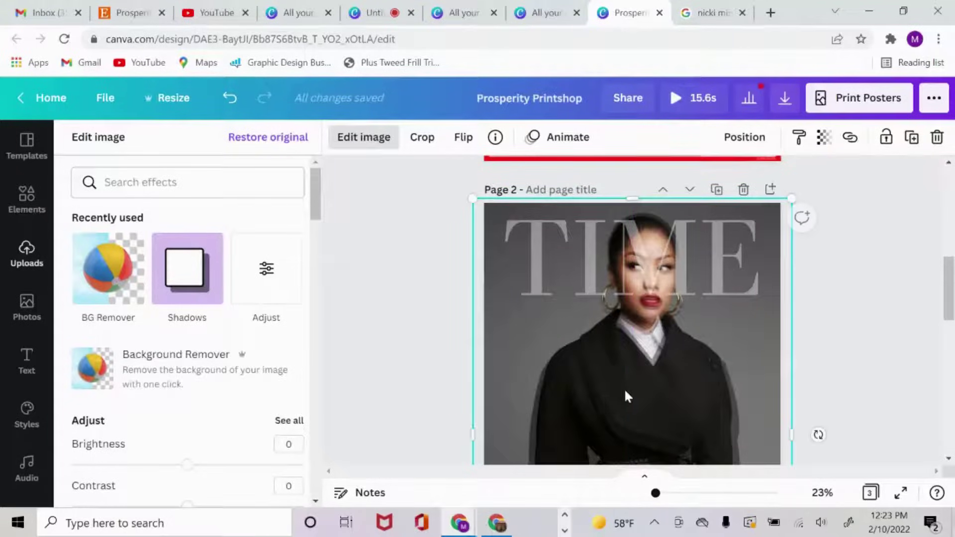
pyautogui.press('Right')
pyautogui.press('Right')
pyautogui.press('Right')
pyautogui.press('Right')
pyautogui.press('Right')
pyautogui.press('Right')
pyautogui.press('Right')
pyautogui.press('Right')
pyautogui.press('Right')
pyautogui.press('Right')
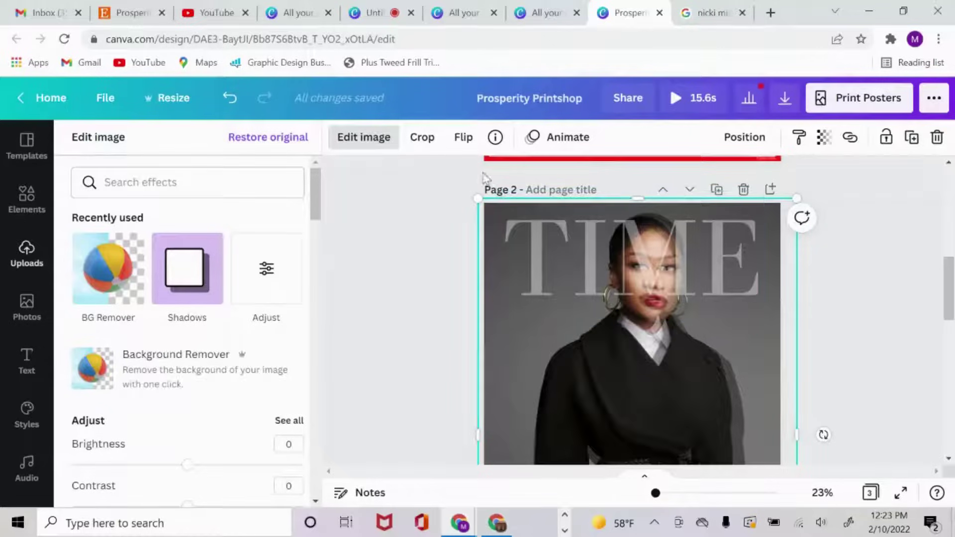
pyautogui.moveTo(478, 187); pyautogui.dragTo(473, 183)
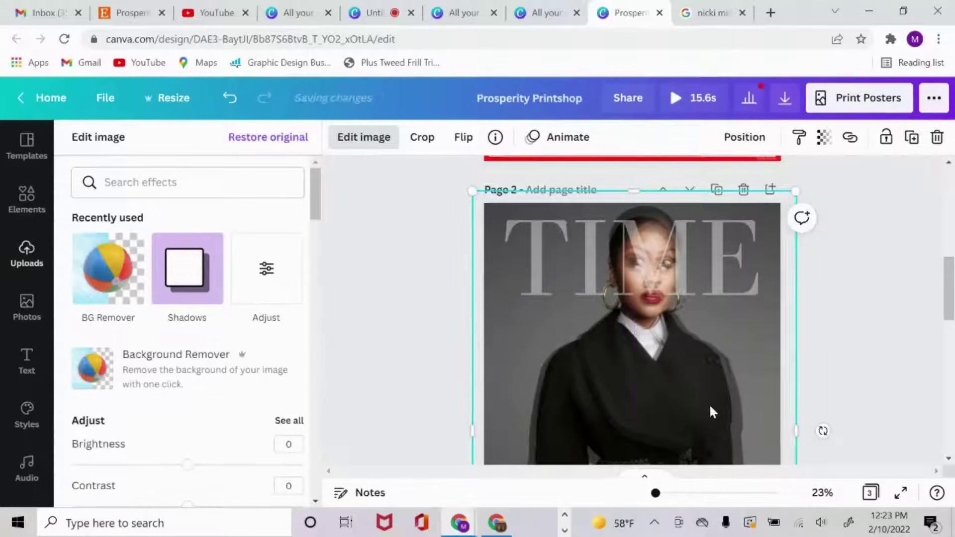
pyautogui.moveTo(478, 188); pyautogui.dragTo(615, 315)
pyautogui.moveTo(658, 407); pyautogui.dragTo(659, 400)
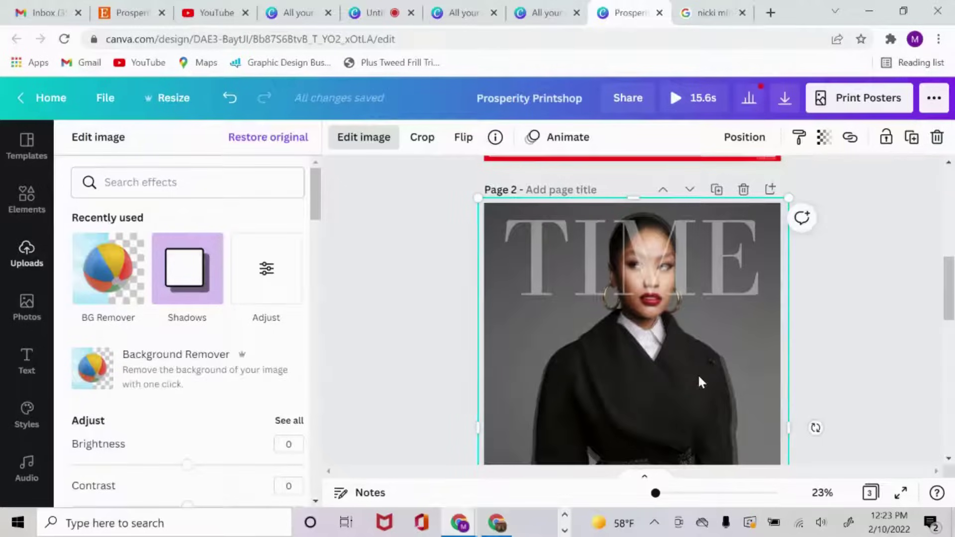
pyautogui.moveTo(473, 195); pyautogui.dragTo(476, 200)
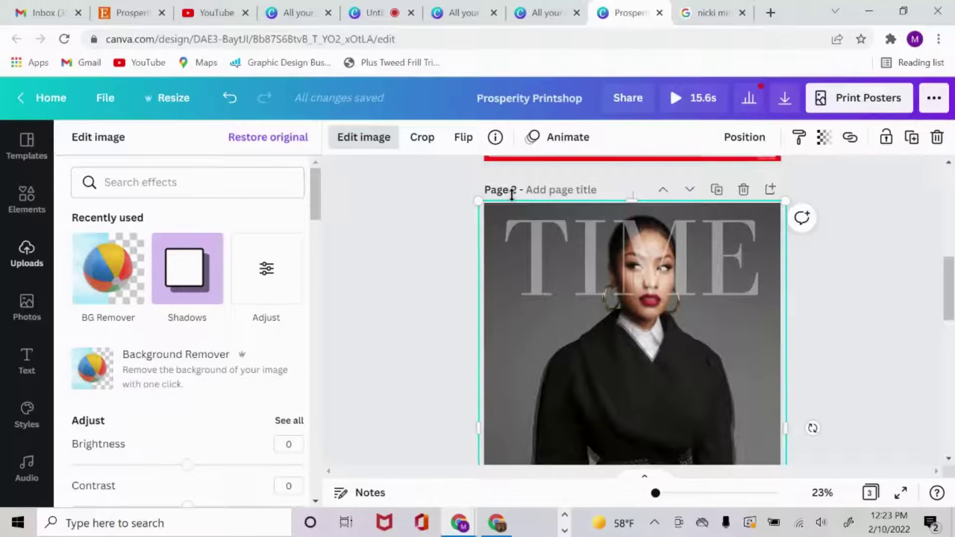
# Step: Deselect the cut-out and undo the washed-out change to page 2
pyautogui.click(890, 256)
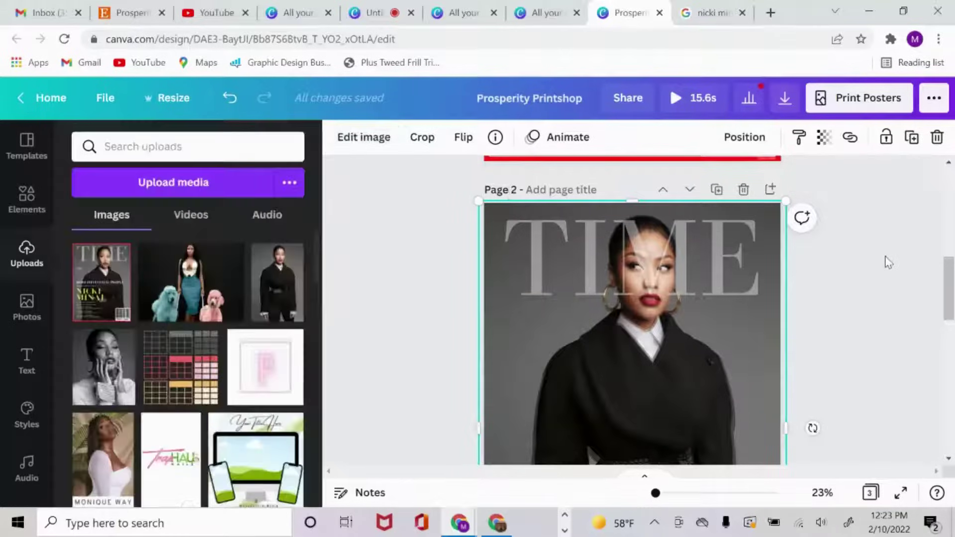
pyautogui.click(888, 261)
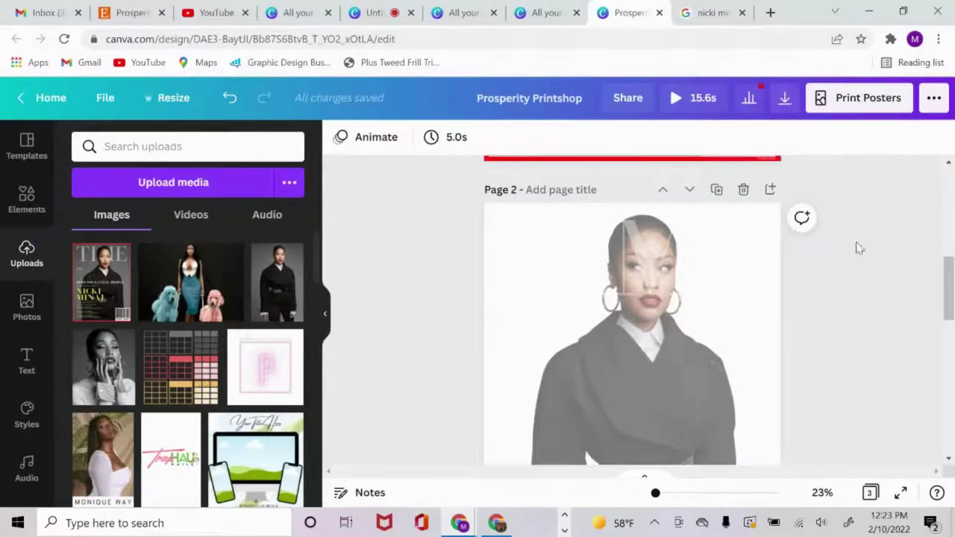
pyautogui.click(229, 97)
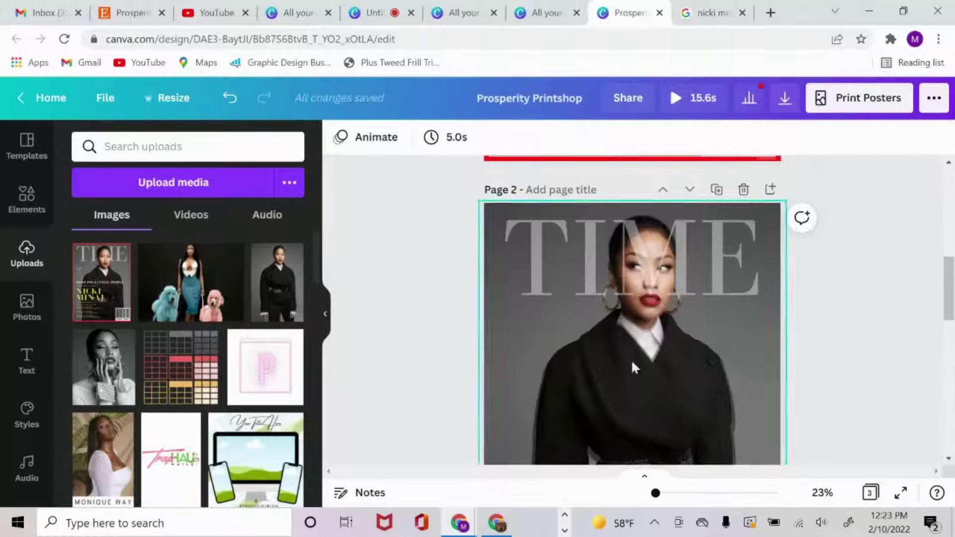
pyautogui.click(323, 317)
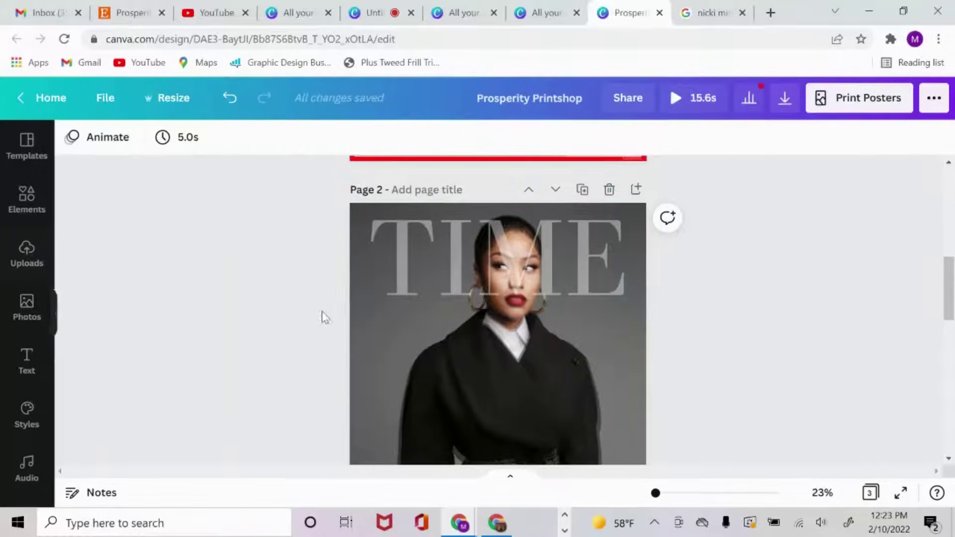
pyautogui.moveTo(655, 494); pyautogui.dragTo(651, 494)
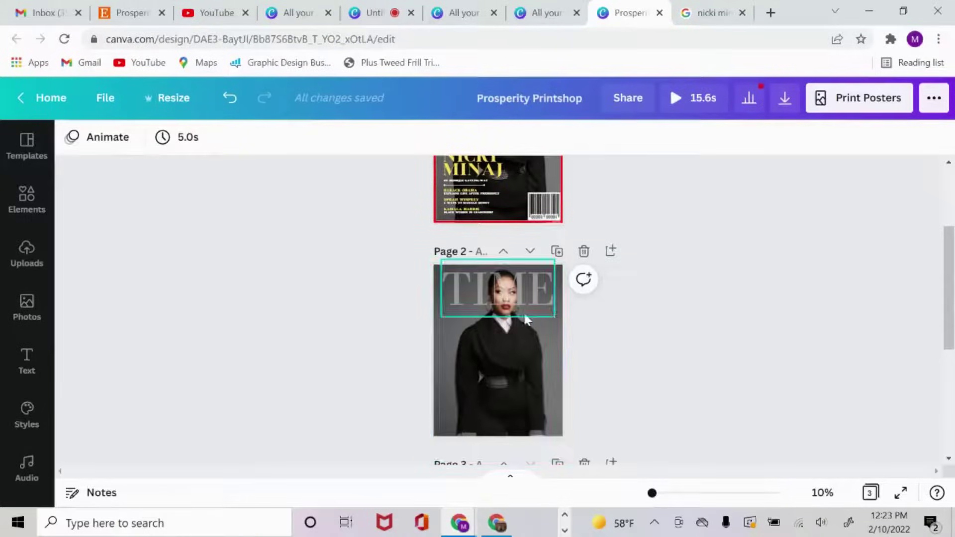
# Step: Raise the cut-out's transparency from 54 to 64 and bring it forward in front of TIME
pyautogui.click(495, 388)
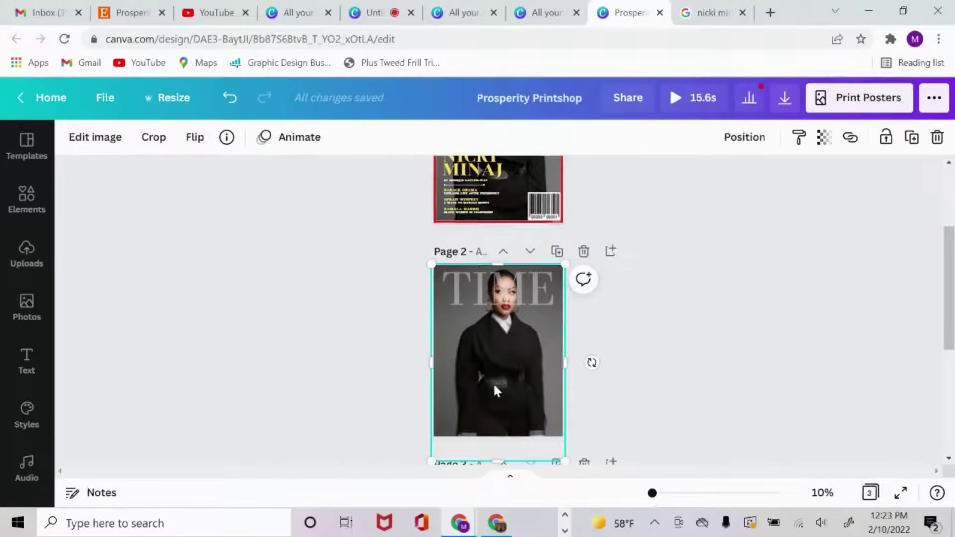
pyautogui.click(823, 137)
pyautogui.moveTo(734, 183); pyautogui.dragTo(821, 206)
pyautogui.click(712, 333)
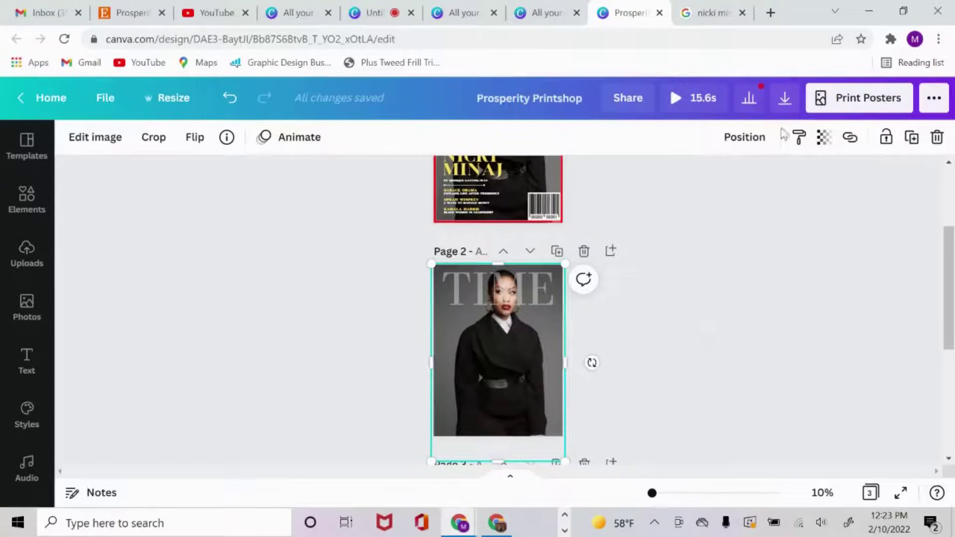
pyautogui.click(744, 137)
pyautogui.click(534, 184)
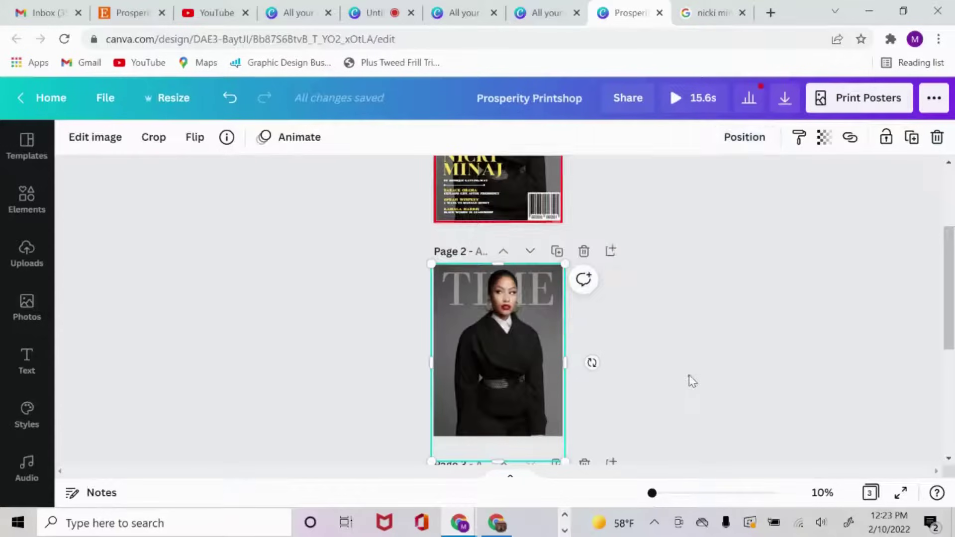
pyautogui.moveTo(652, 493)
pyautogui.mouseDown()
pyautogui.moveTo(662, 504)
pyautogui.moveTo(653, 501)
pyautogui.mouseUp()
# Step: Undo the recent edits to restore the grey TIME cover on page 2
pyautogui.scroll(5, 689, 364)
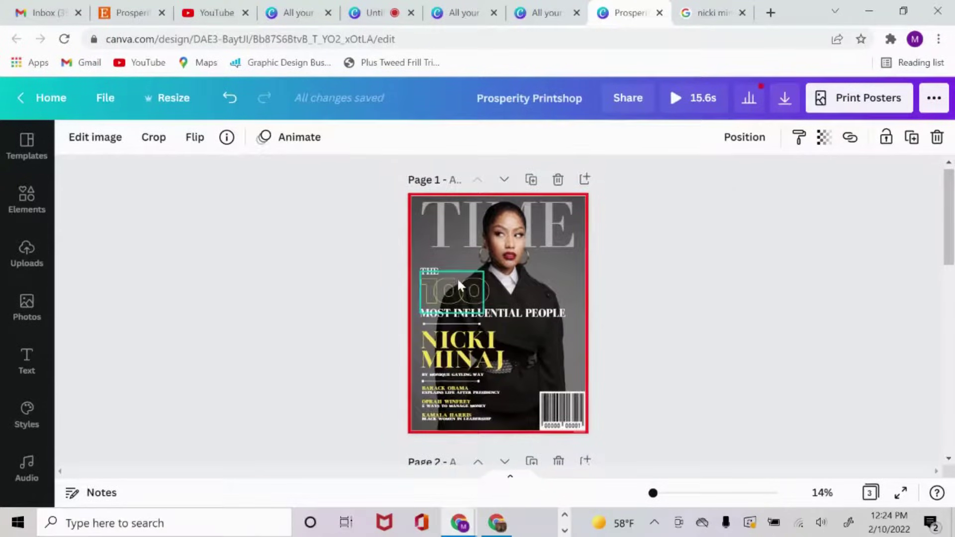
pyautogui.scroll(-7, 650, 326)
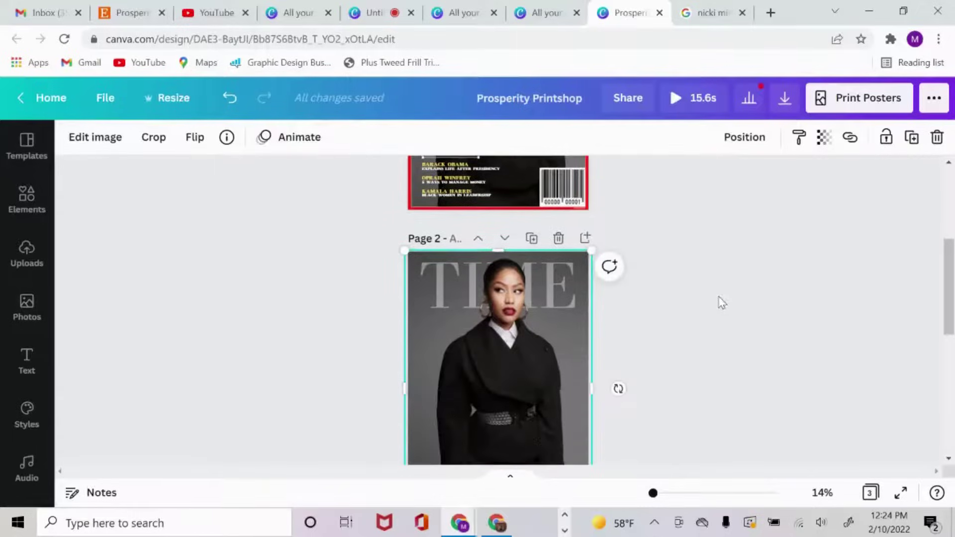
pyautogui.scroll(3, 678, 313)
pyautogui.scroll(-2, 693, 304)
pyautogui.hotkey('ctrl', 'z')
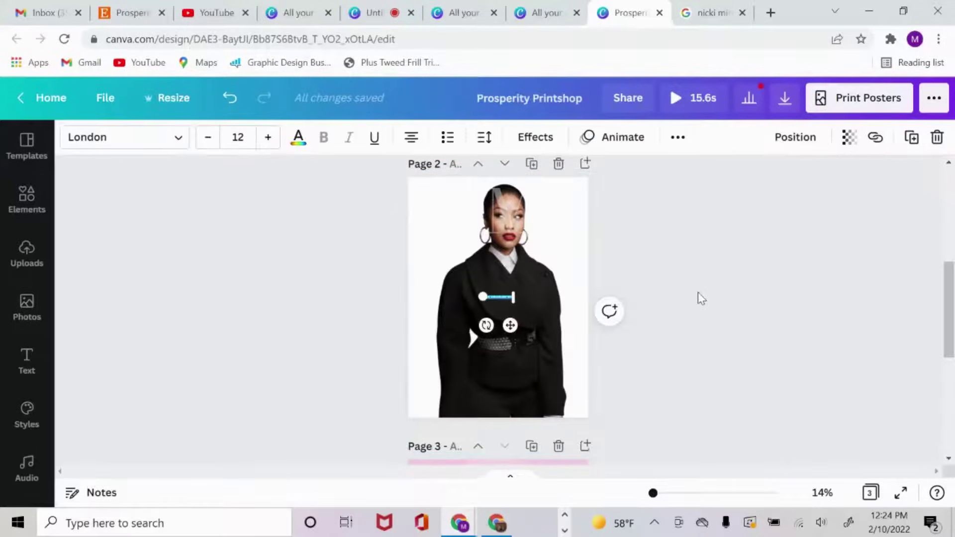
pyautogui.click(714, 294)
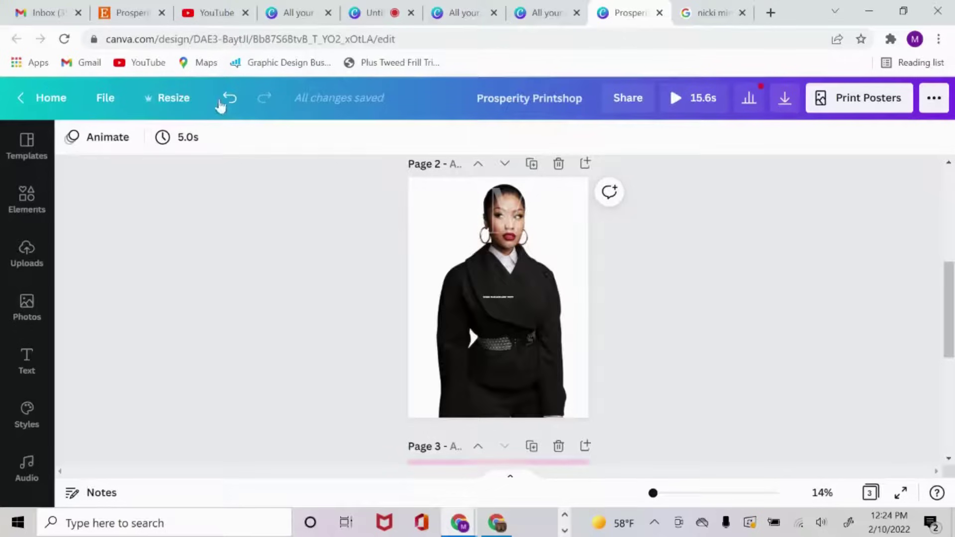
pyautogui.click(223, 100)
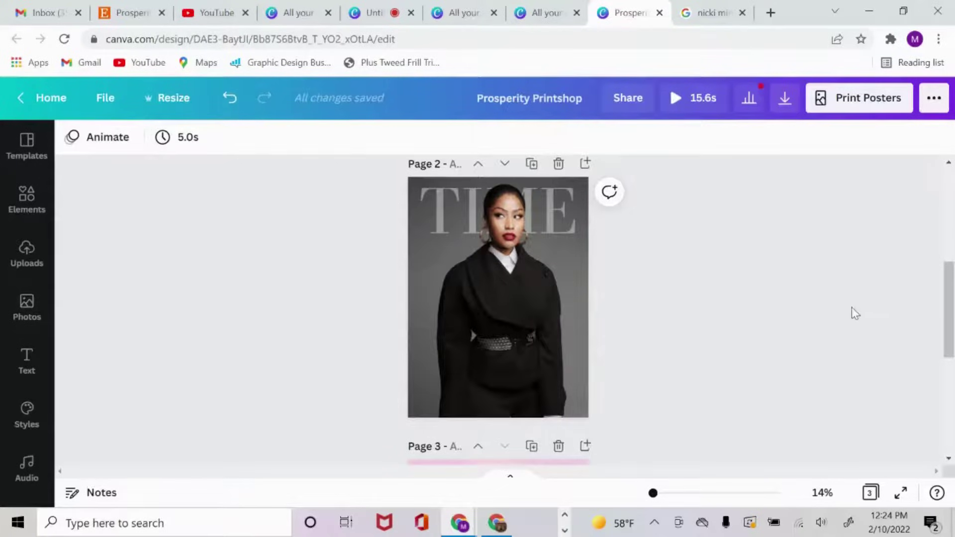
pyautogui.hotkey('ctrl', 'z')
# Step: Set the YOUR PARAGRAPH TEXT line to font size 67 and select its text
pyautogui.click(241, 138)
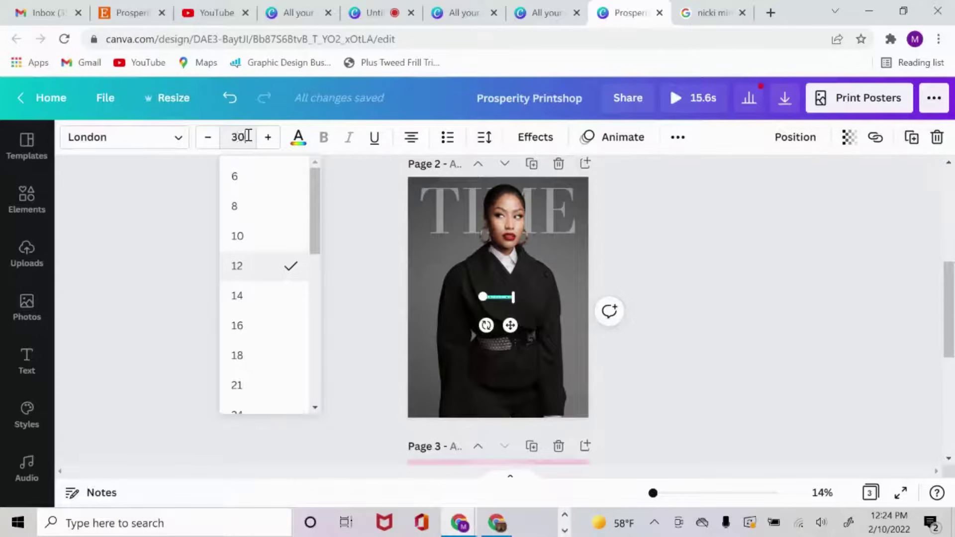
pyautogui.write('30')
pyautogui.press('Return')
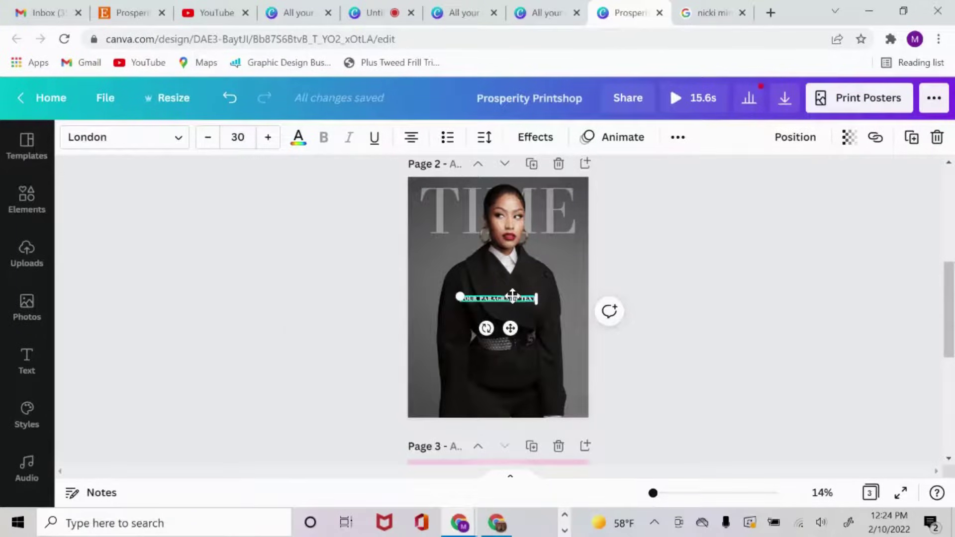
pyautogui.click(249, 137)
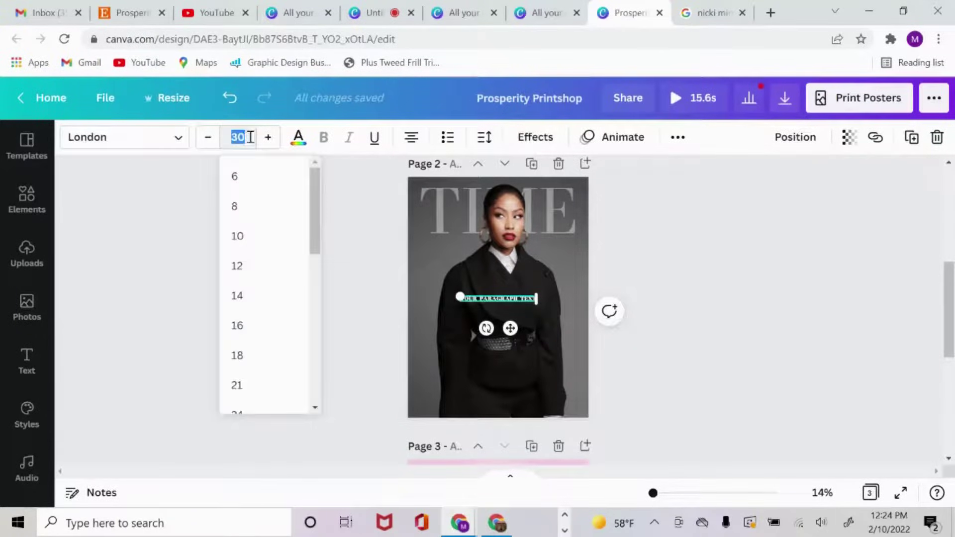
pyautogui.press('Return')
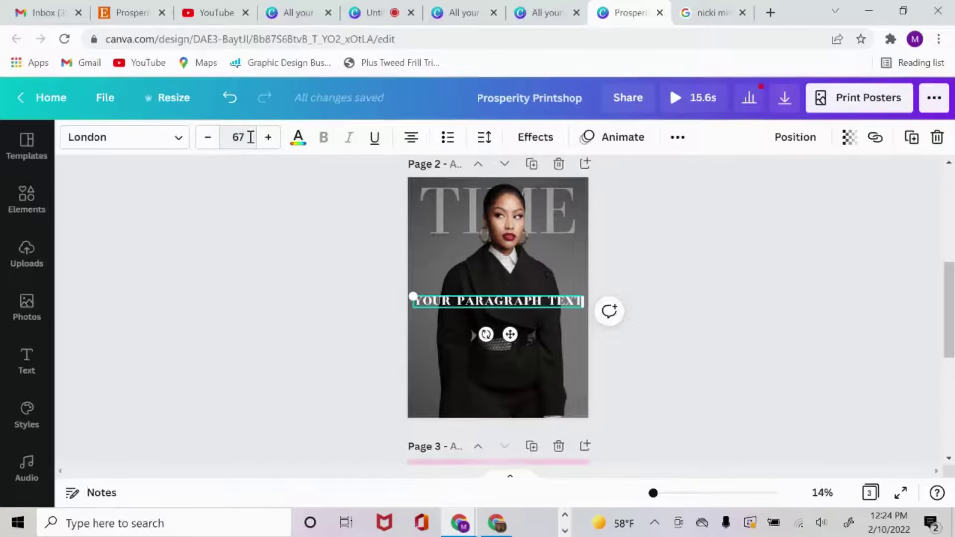
pyautogui.doubleClick(529, 300)
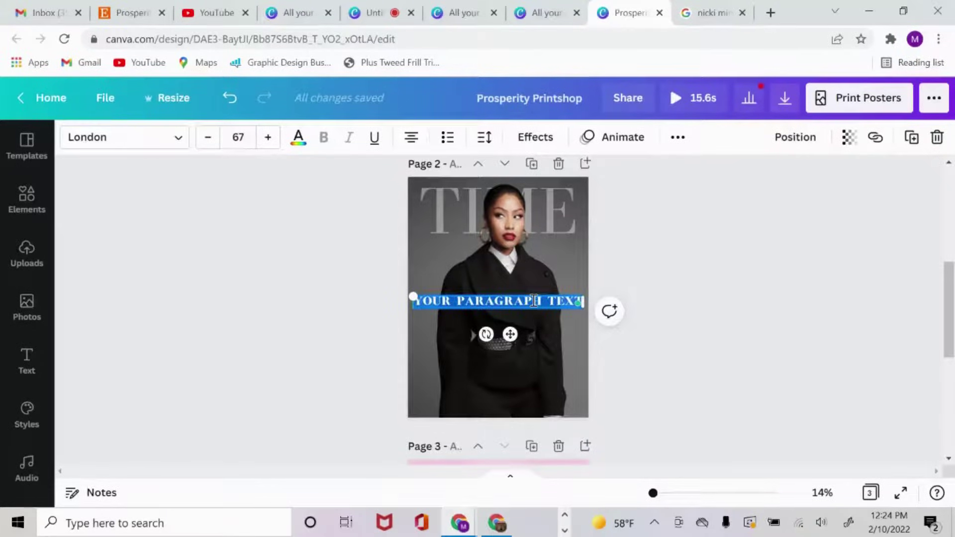
pyautogui.click(712, 12)
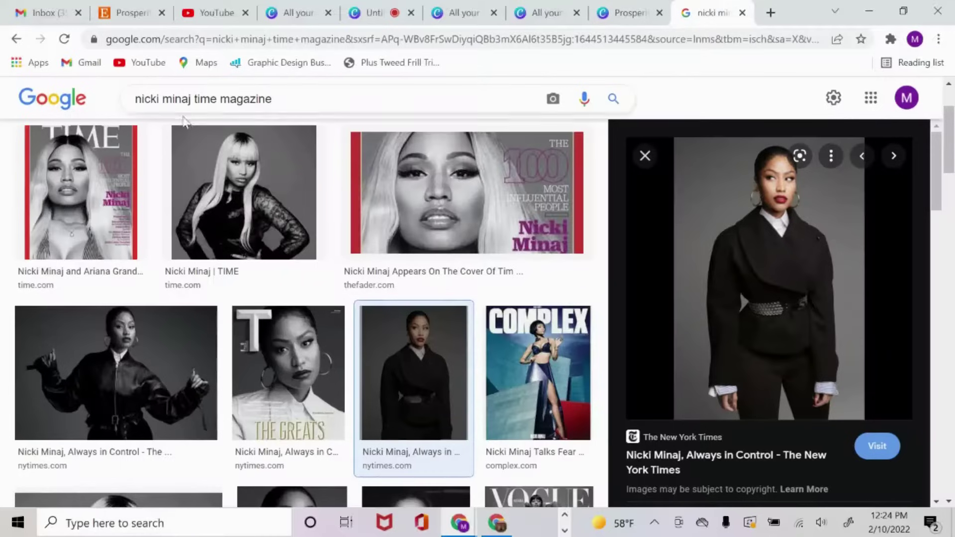
pyautogui.click(114, 195)
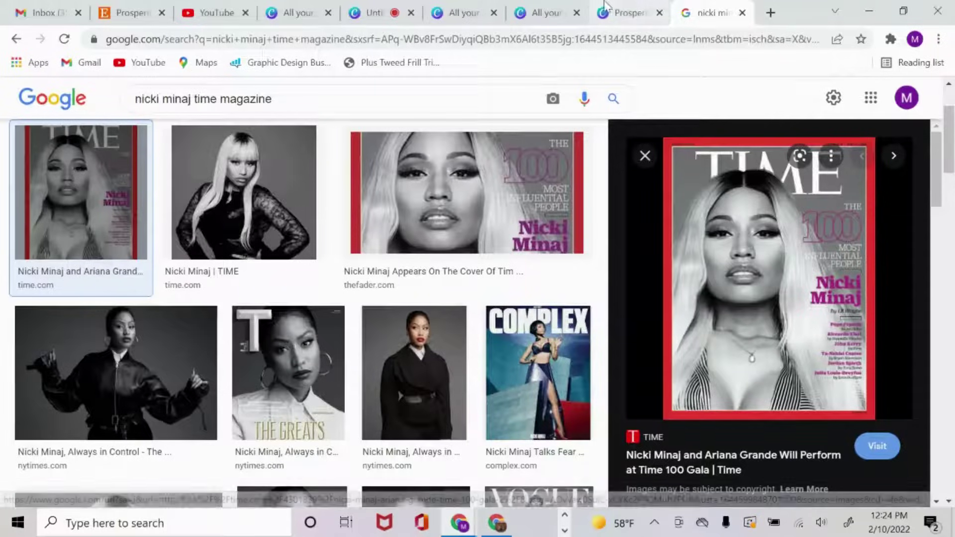
pyautogui.click(629, 13)
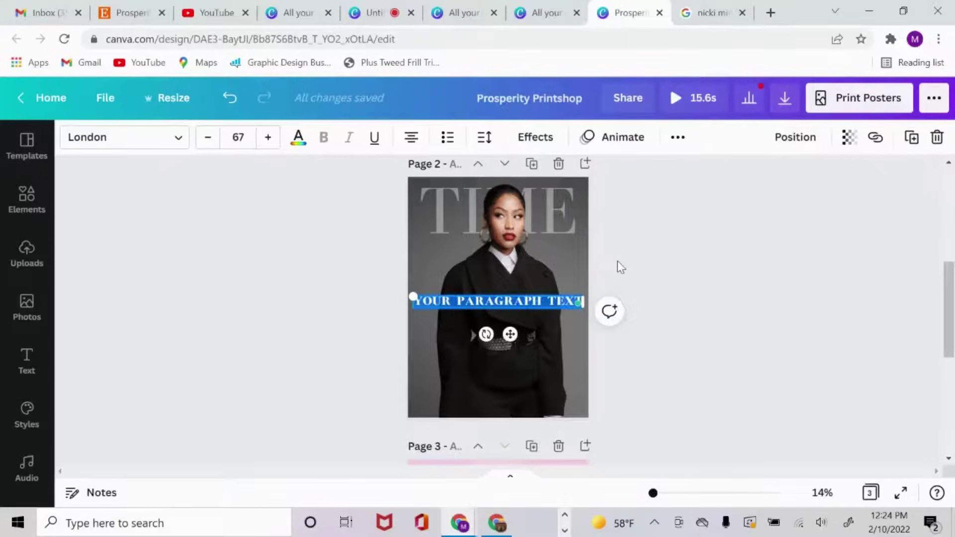
# Step: Make page 2's text read THE, matching the THE text on page 1
pyautogui.scroll(5, 619, 265)
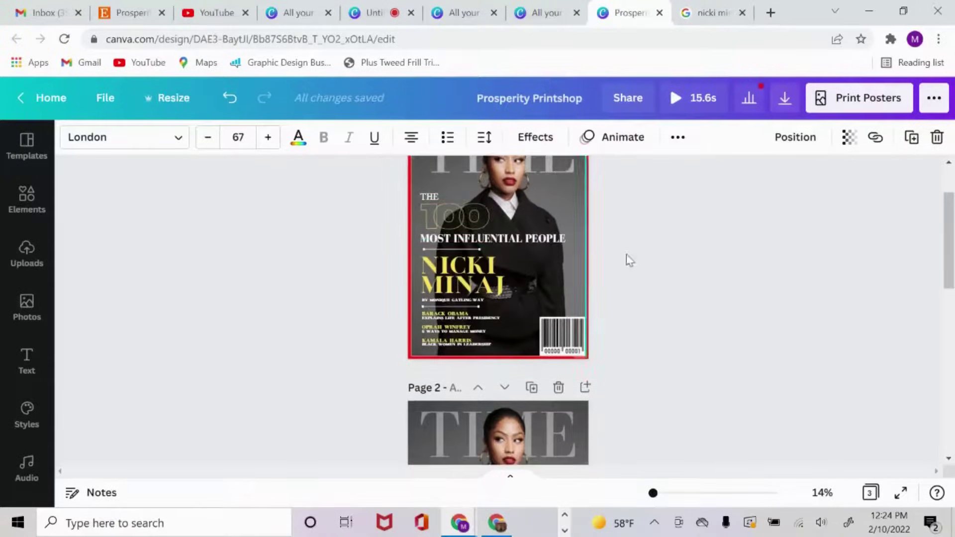
pyautogui.scroll(-2, 655, 266)
pyautogui.write('TIME')
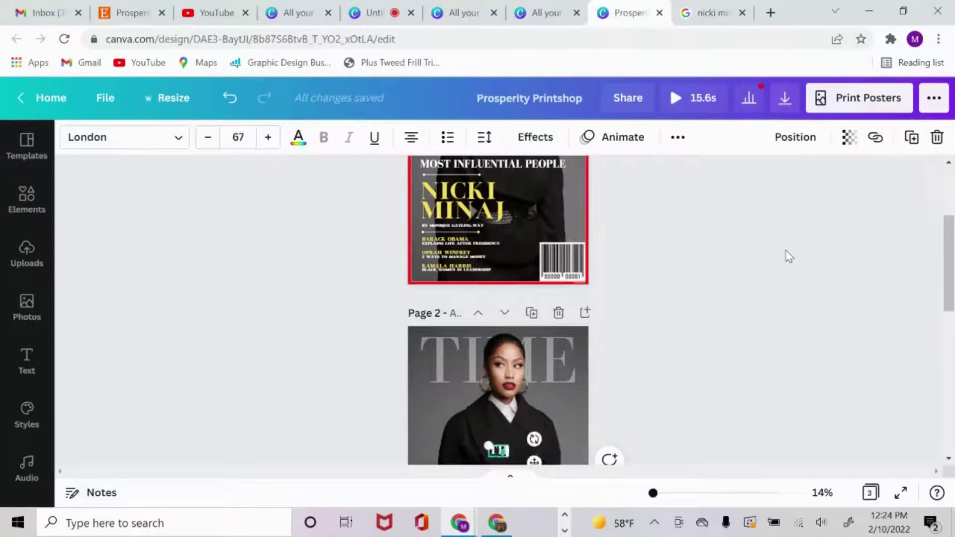
pyautogui.scroll(2, 648, 251)
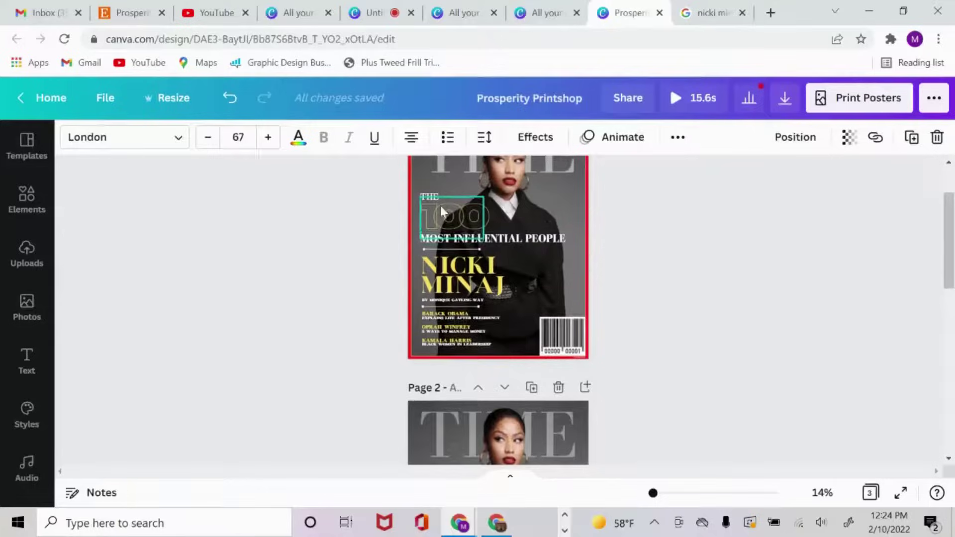
pyautogui.click(426, 191)
pyautogui.hotkey('ctrl', 'c')
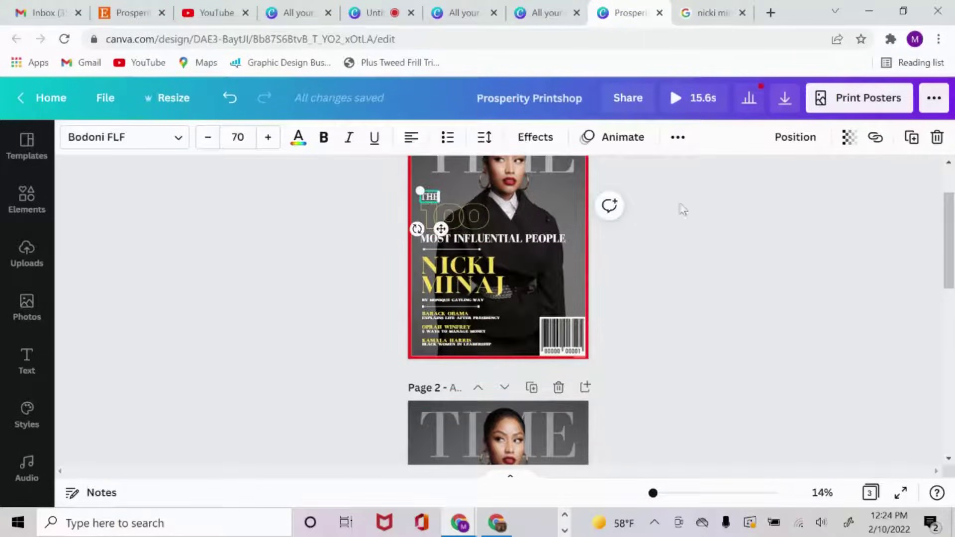
pyautogui.scroll(-4, 687, 224)
pyautogui.hotkey('ctrl', 'v')
pyautogui.click(519, 371)
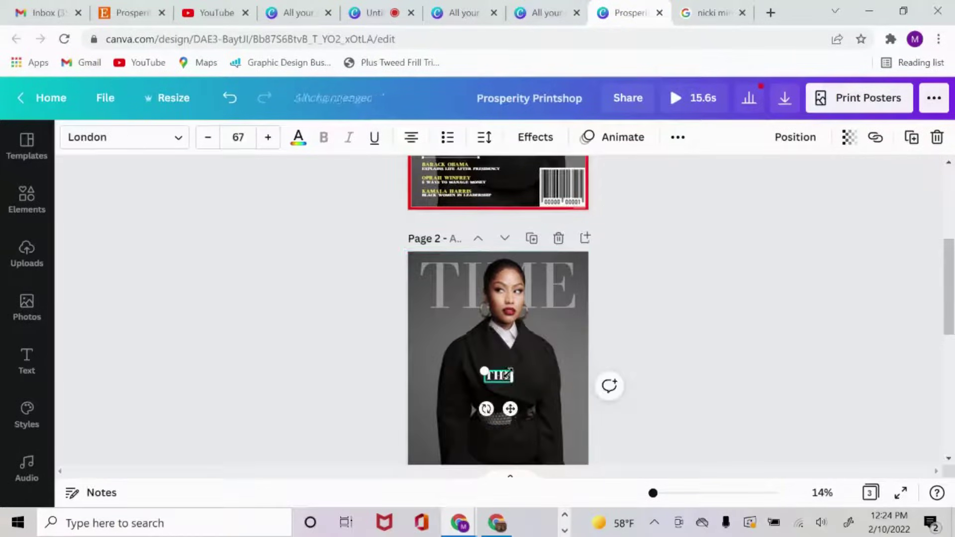
# Step: Set THE to Bodoni FLF at size 70 and move it up and left
pyautogui.click(159, 139)
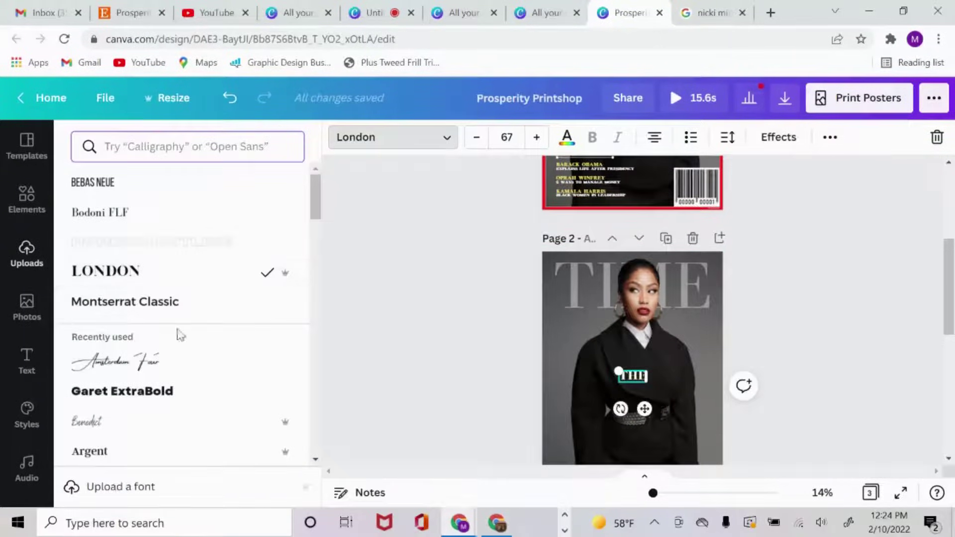
pyautogui.click(124, 215)
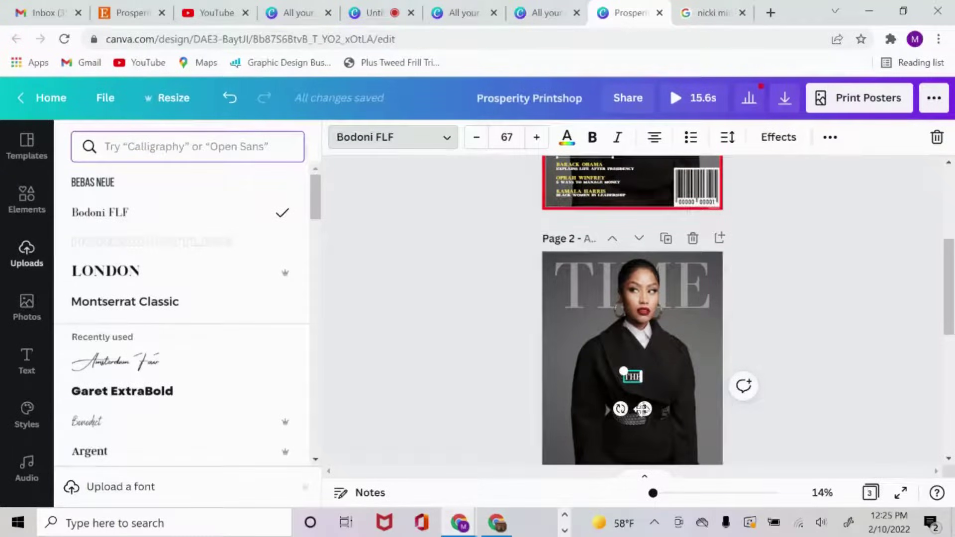
pyautogui.click(506, 141)
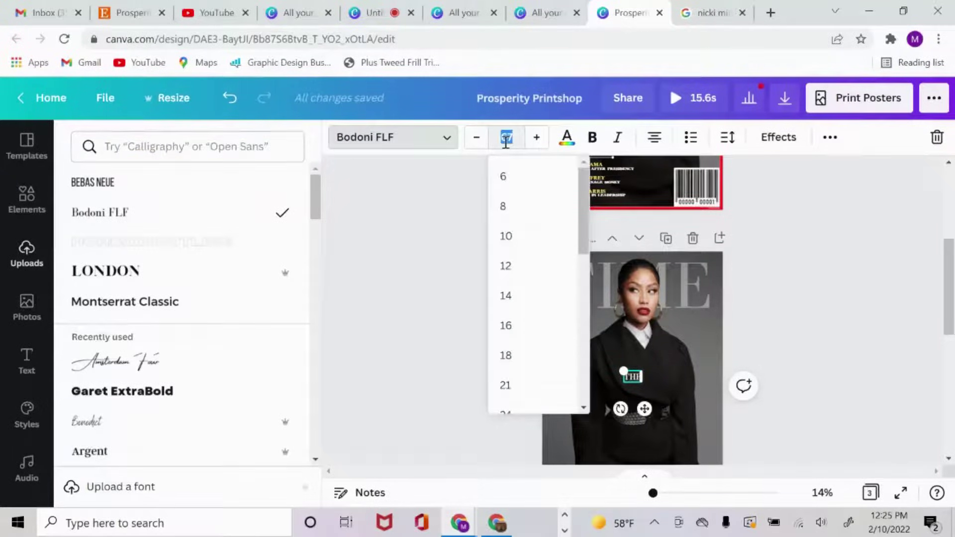
pyautogui.write('70')
pyautogui.press('Return')
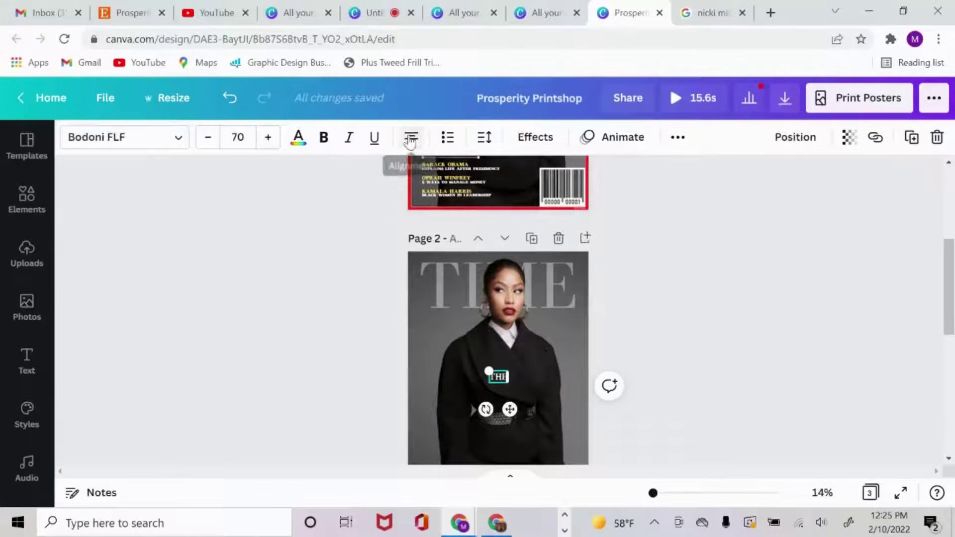
pyautogui.moveTo(508, 409); pyautogui.dragTo(446, 381)
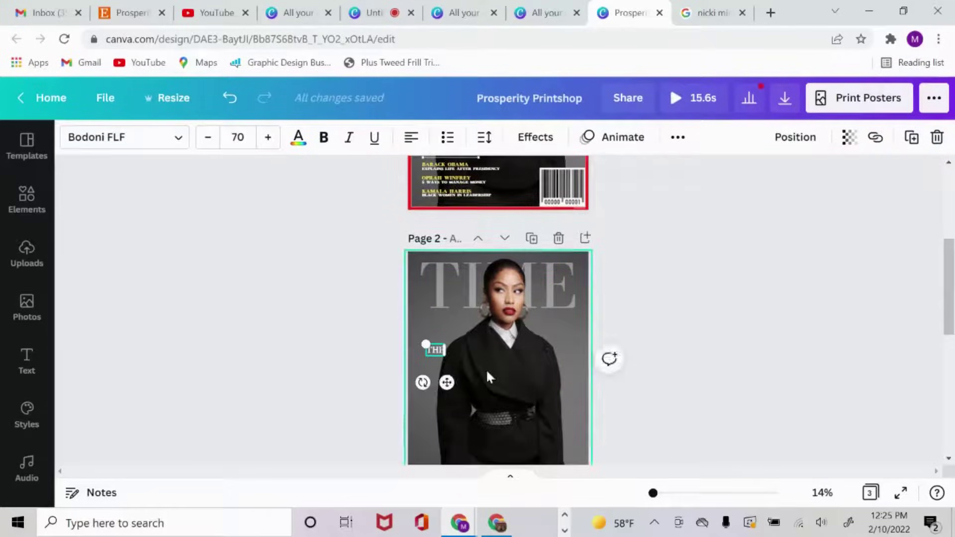
pyautogui.click(102, 100)
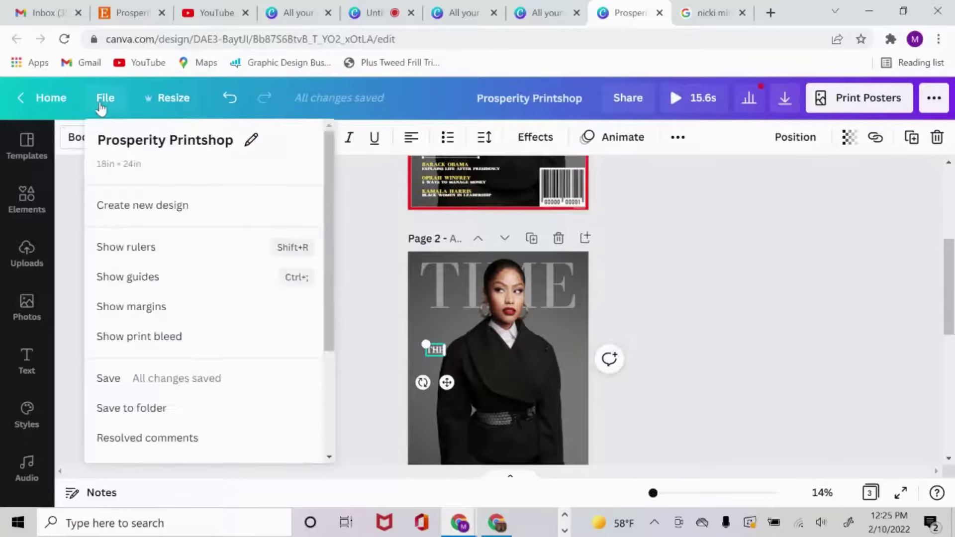
# Step: Turn on guides and rulers, and drag a vertical guide onto page 2
pyautogui.click(176, 280)
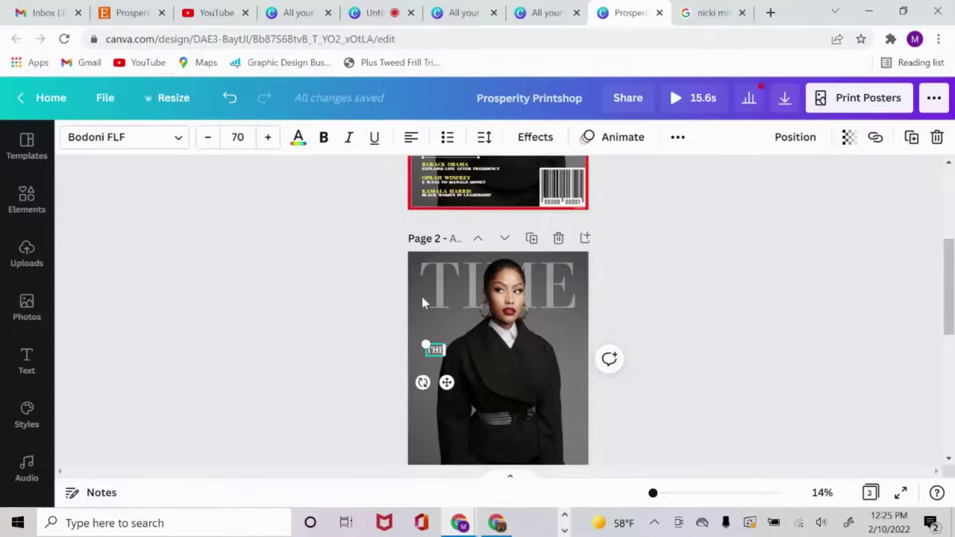
pyautogui.scroll(-2, 467, 349)
pyautogui.scroll(2, 466, 348)
pyautogui.click(110, 97)
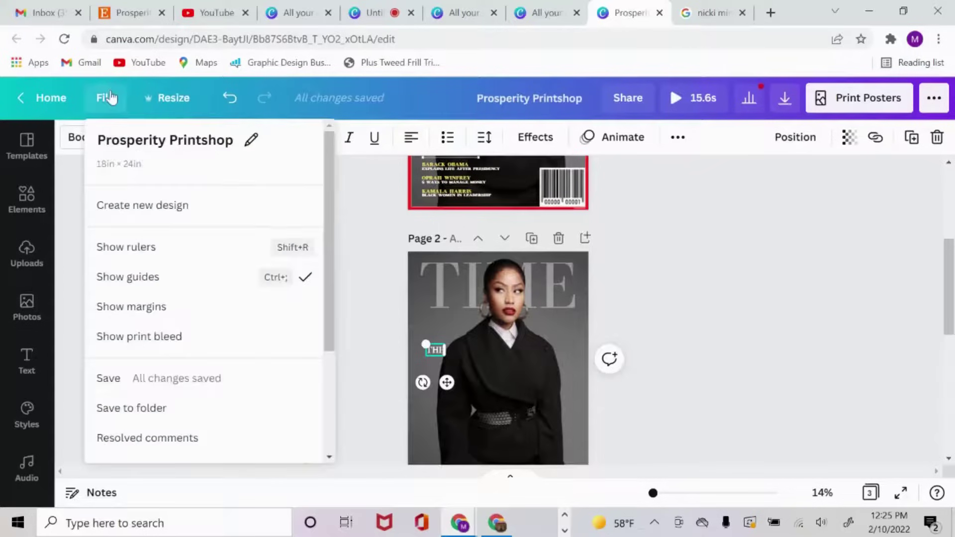
pyautogui.click(211, 278)
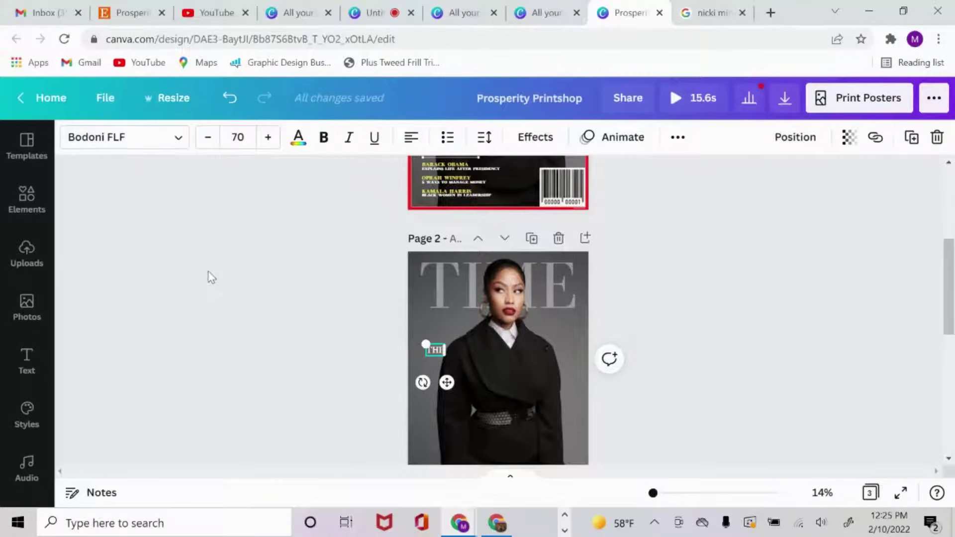
pyautogui.click(99, 105)
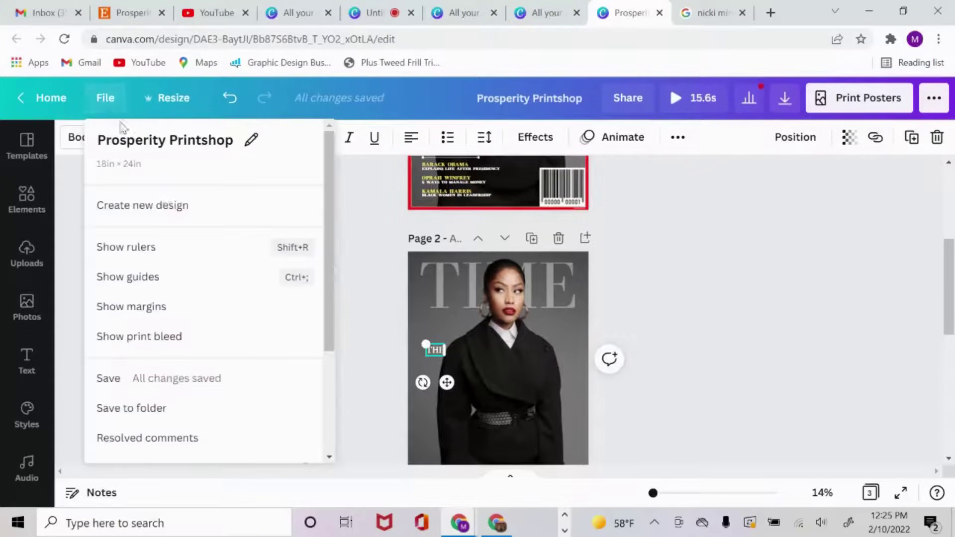
pyautogui.click(168, 248)
pyautogui.moveTo(68, 253); pyautogui.dragTo(449, 329)
# Step: Align the THE text against the guide near page 2's left edge
pyautogui.scroll(-3, 679, 279)
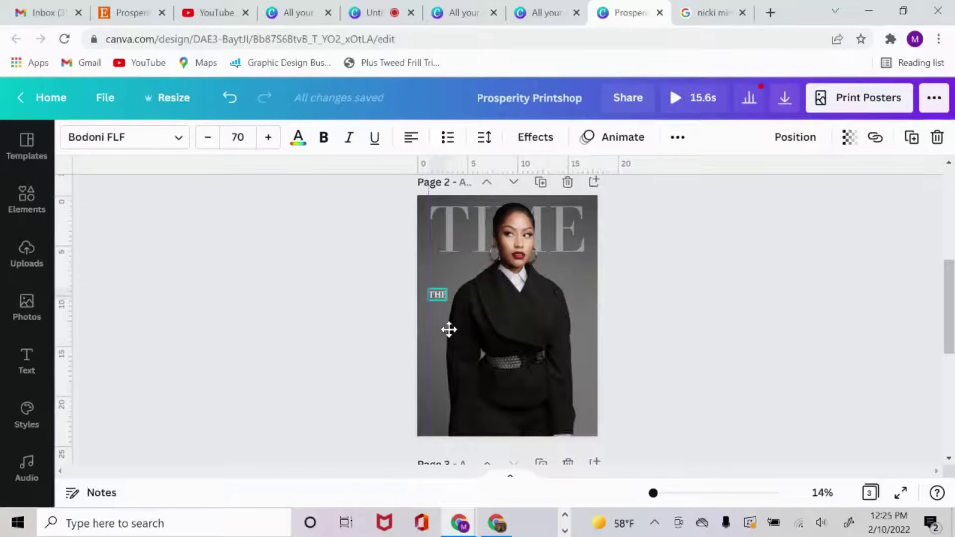
pyautogui.click(449, 330)
pyautogui.moveTo(653, 493); pyautogui.dragTo(658, 493)
pyautogui.moveTo(353, 312); pyautogui.dragTo(357, 308)
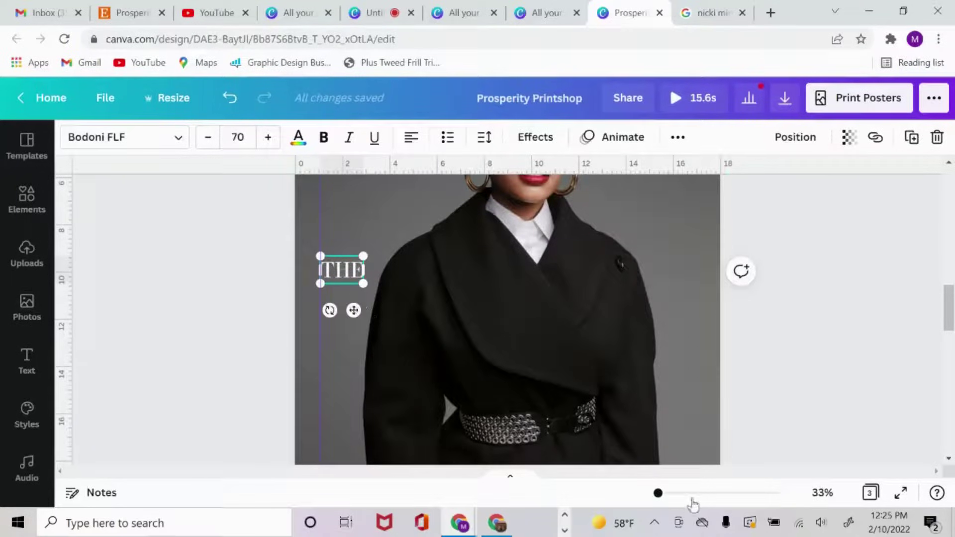
pyautogui.moveTo(658, 494); pyautogui.dragTo(655, 493)
pyautogui.scroll(2, 775, 350)
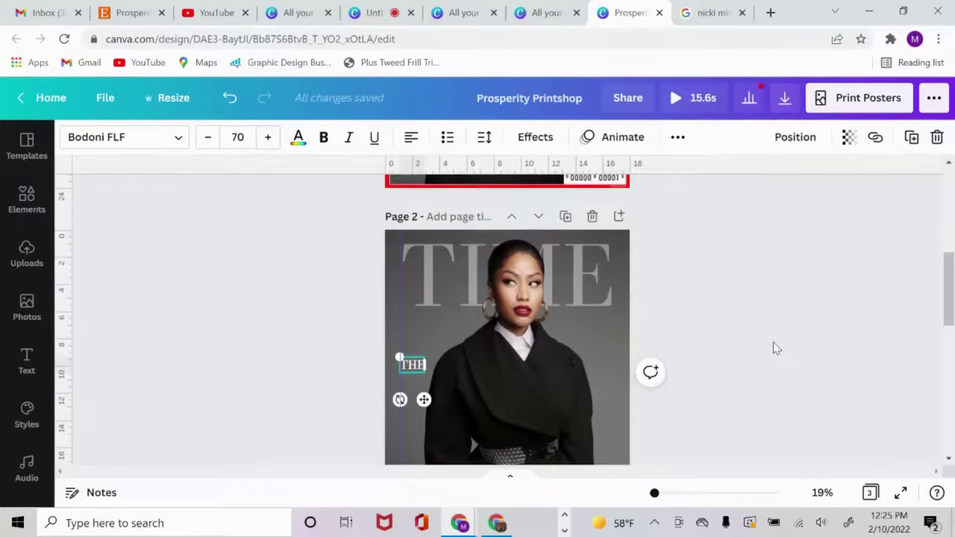
# Step: Add a new text box to page 2 at font size 45
pyautogui.scroll(2, 781, 328)
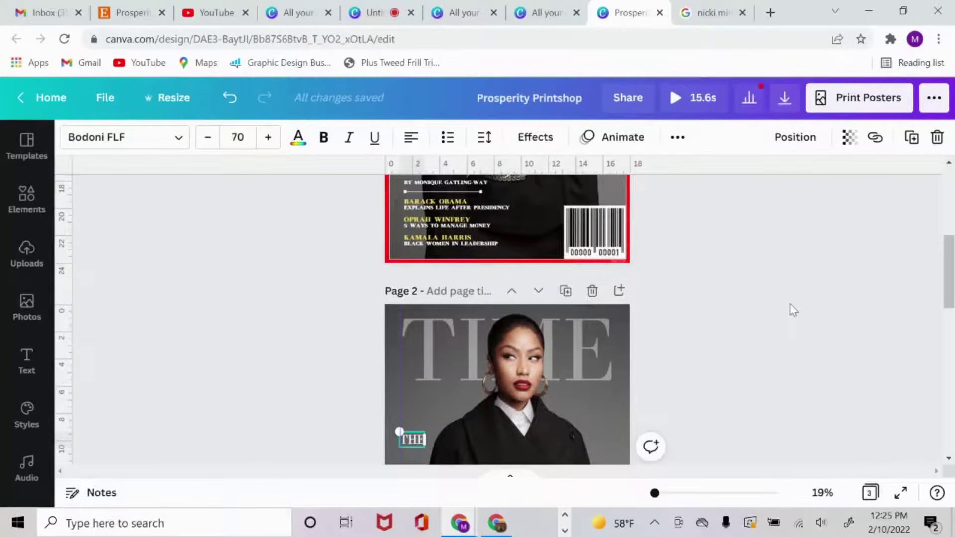
pyautogui.scroll(3, 794, 307)
pyautogui.click(479, 217)
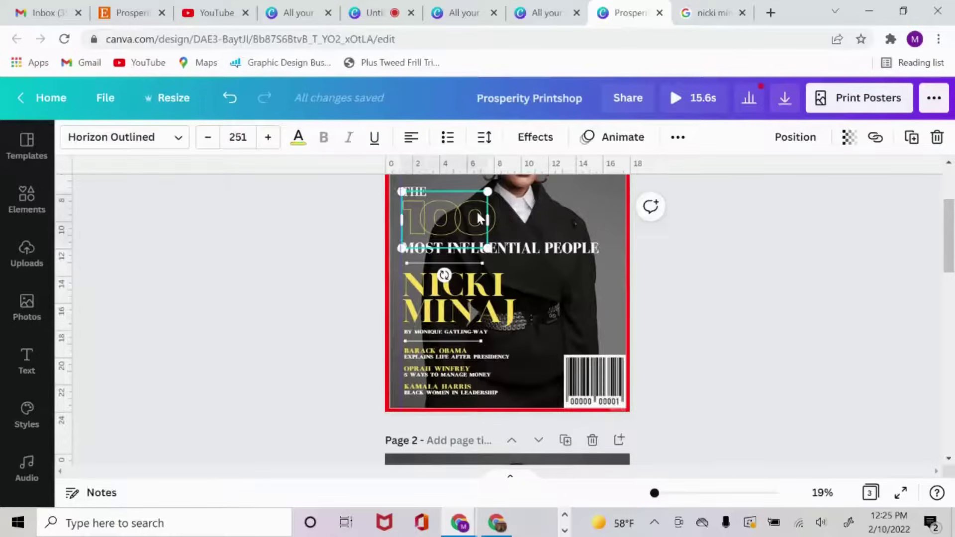
pyautogui.scroll(-5, 763, 240)
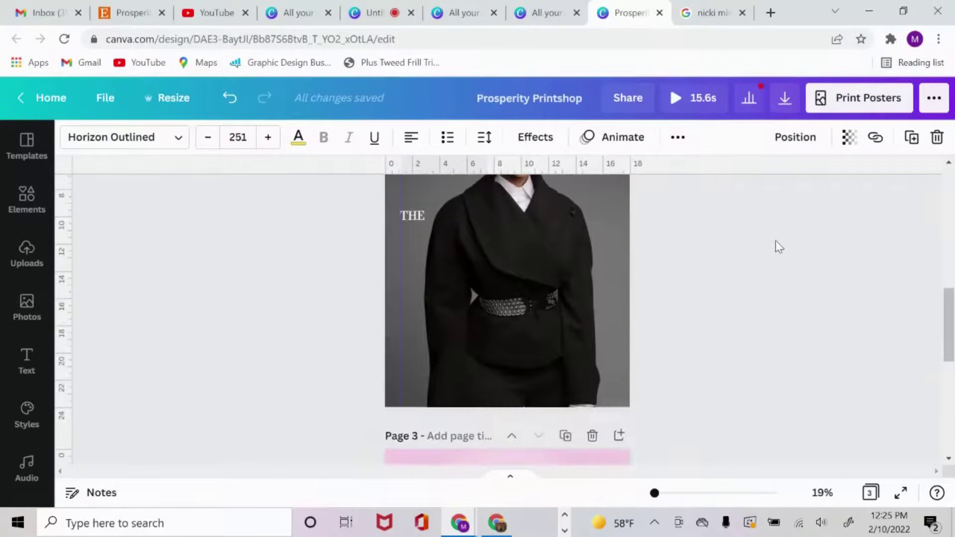
pyautogui.click(780, 246)
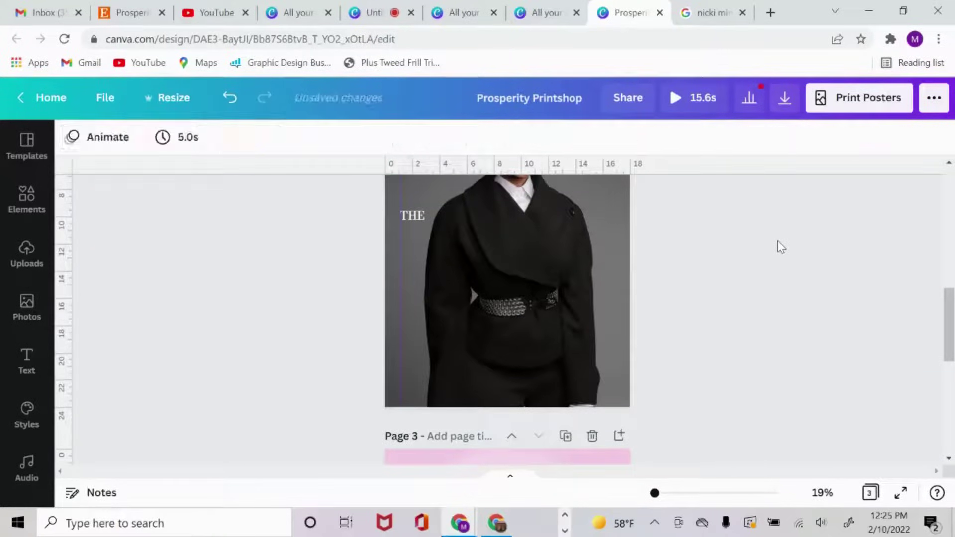
pyautogui.press('t')
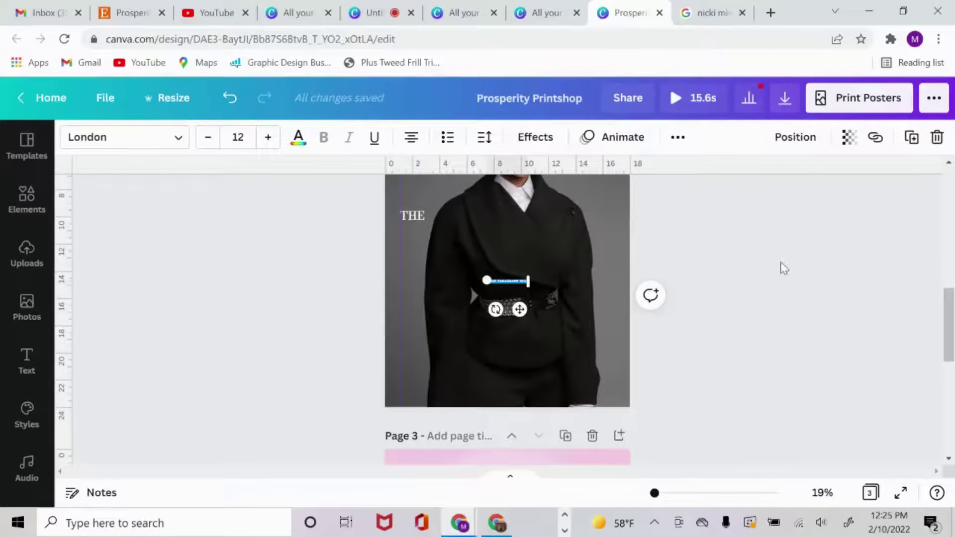
pyautogui.click(234, 136)
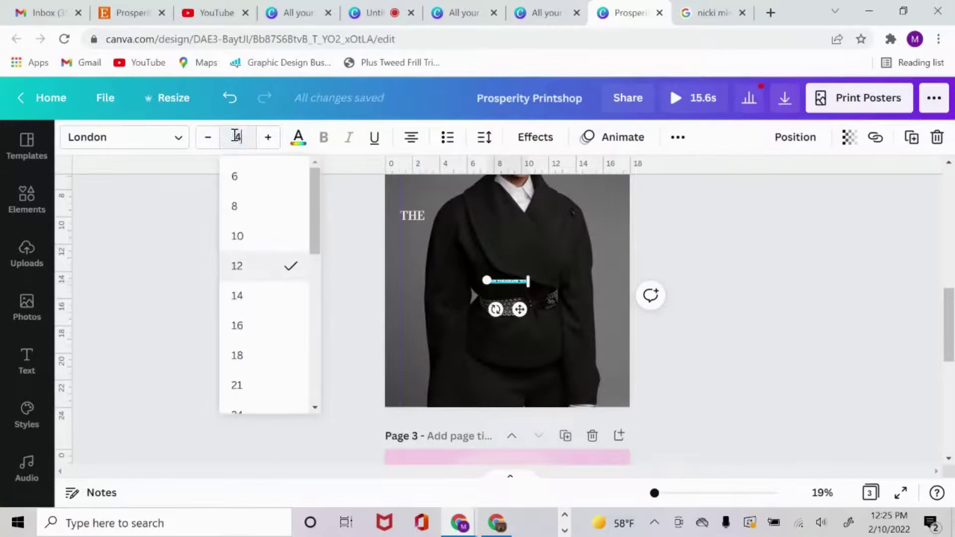
pyautogui.press('Return')
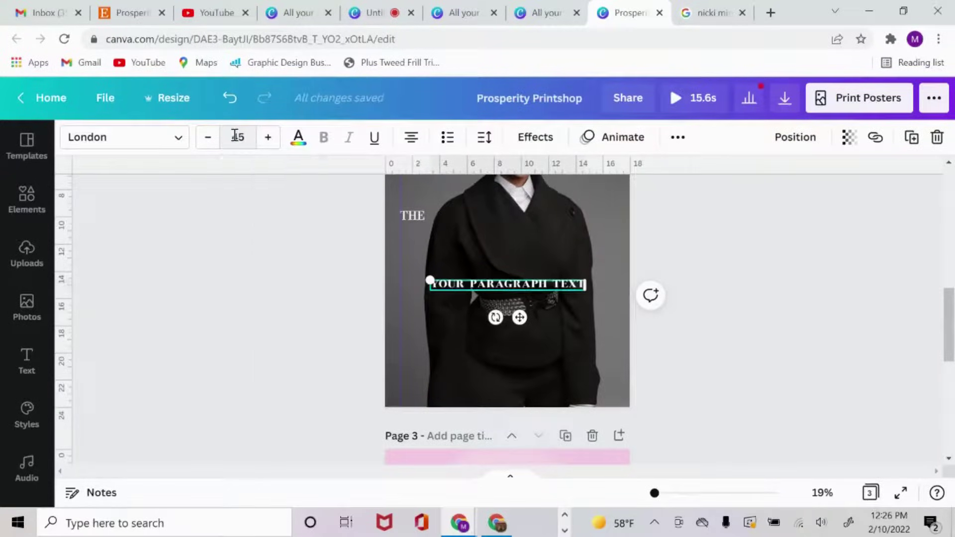
# Step: Replace the placeholder with 100 and set it in Horizon Outlined
pyautogui.tripleClick(540, 287)
pyautogui.press('BackSpace')
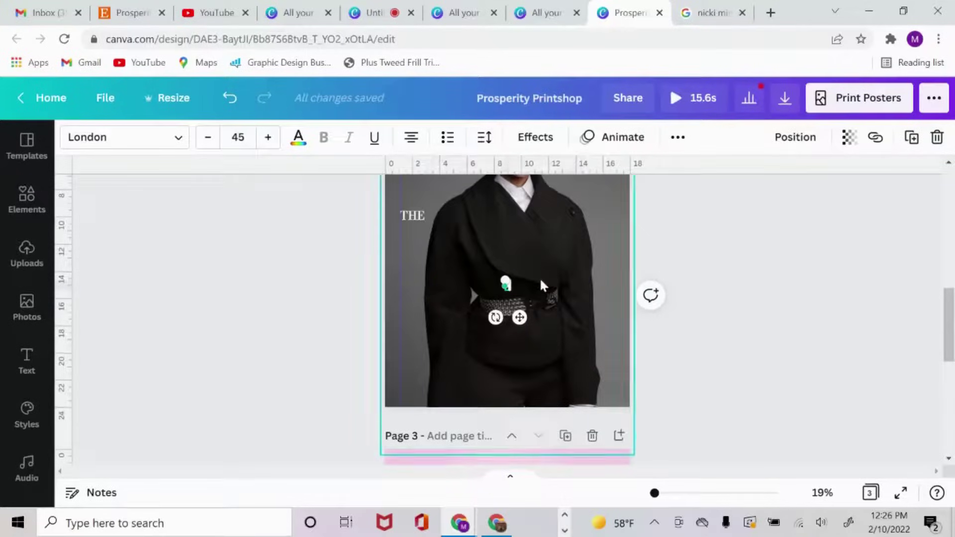
pyautogui.write('10%')
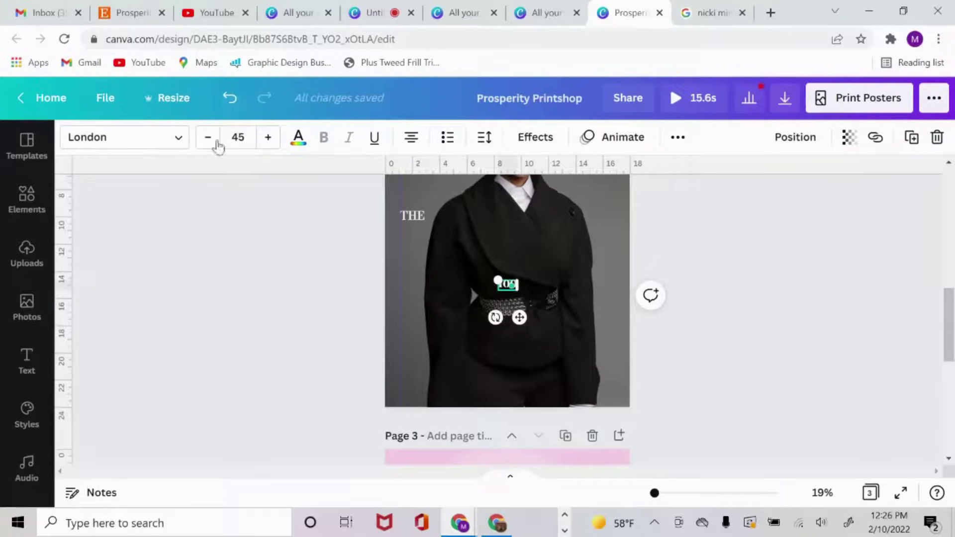
pyautogui.click(156, 138)
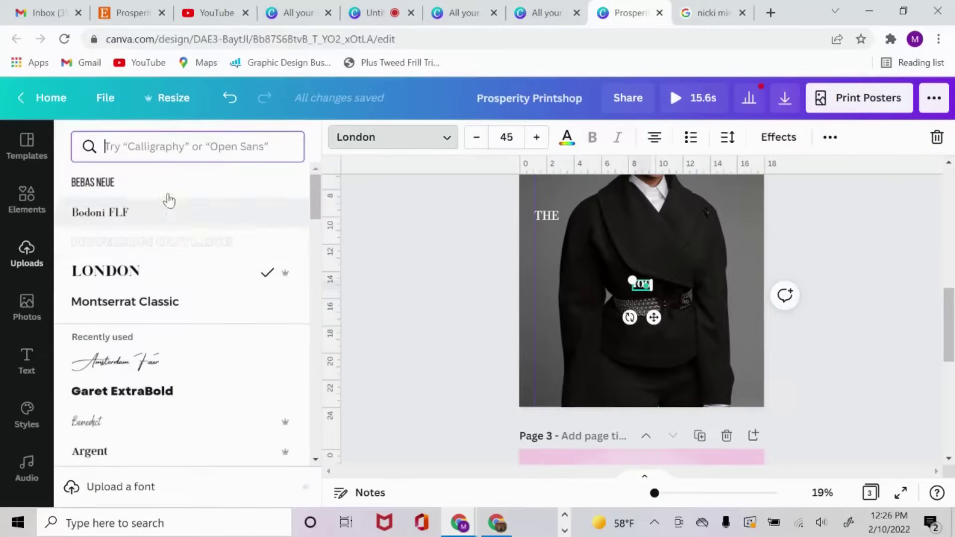
pyautogui.click(209, 250)
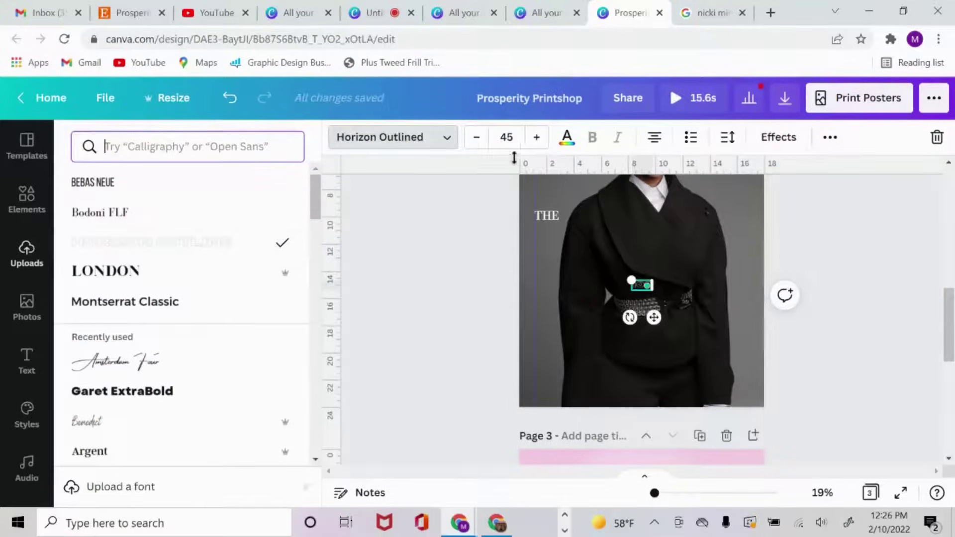
# Step: Set the page 2 100 to font size 251, matching the first cover's 100
pyautogui.scroll(5, 599, 243)
pyautogui.scroll(5, 598, 242)
pyautogui.click(394, 272)
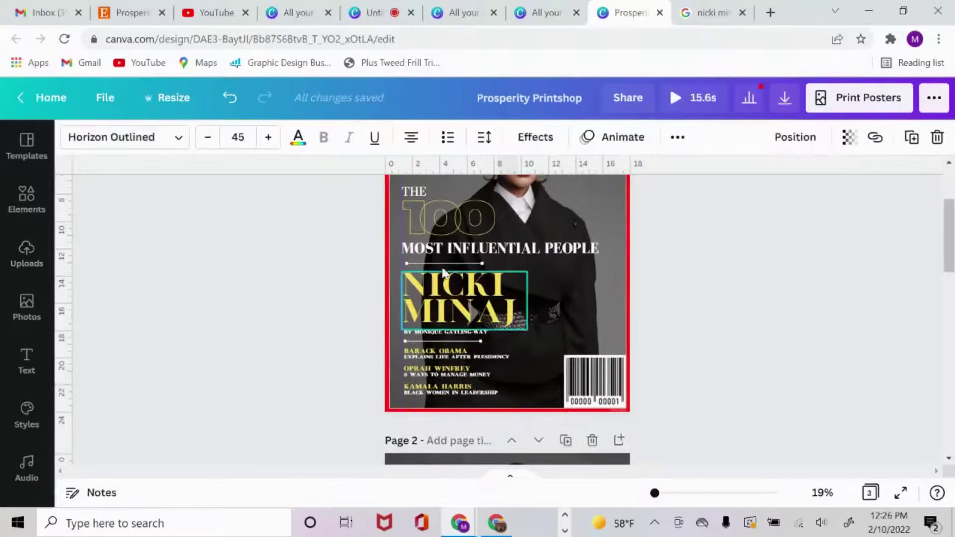
pyautogui.click(443, 215)
pyautogui.scroll(-10, 478, 234)
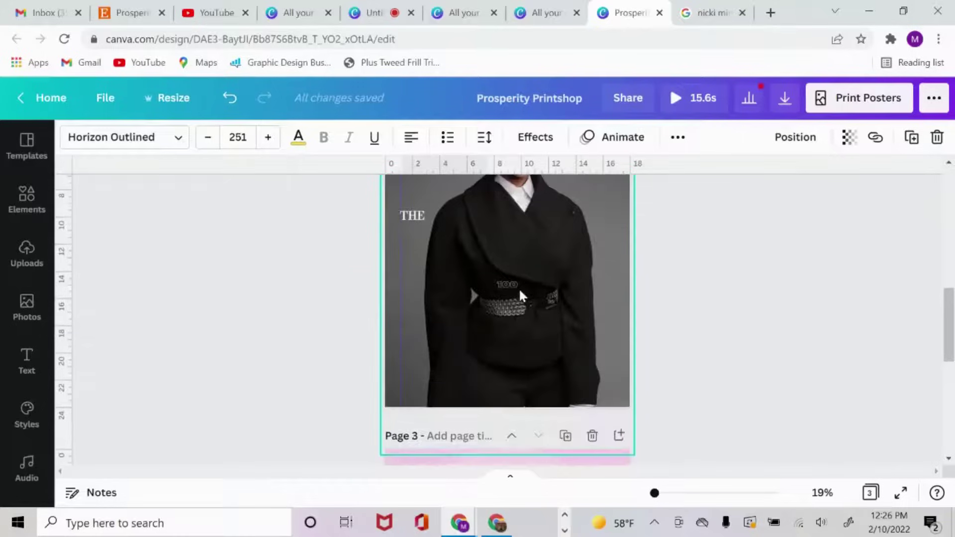
pyautogui.click(515, 285)
pyautogui.click(238, 138)
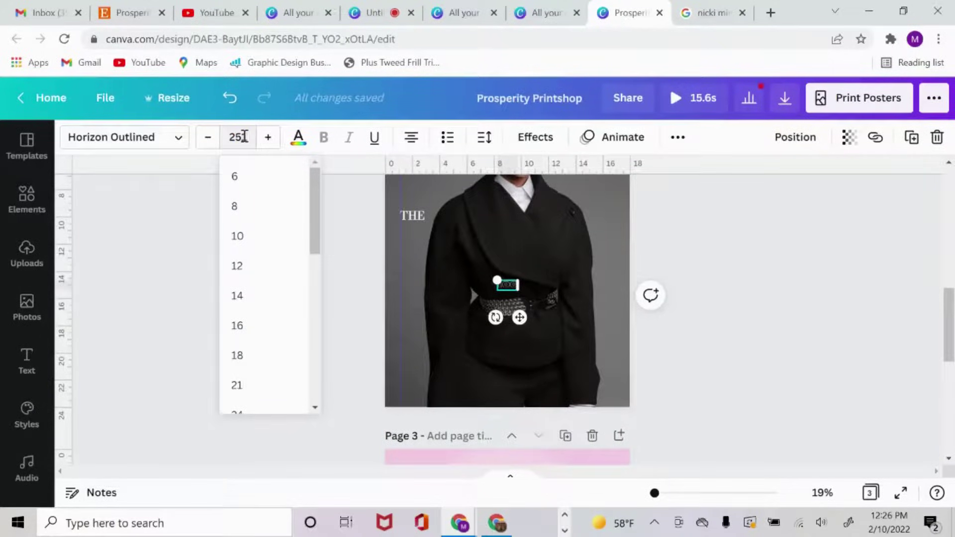
pyautogui.write('251')
pyautogui.press('Return')
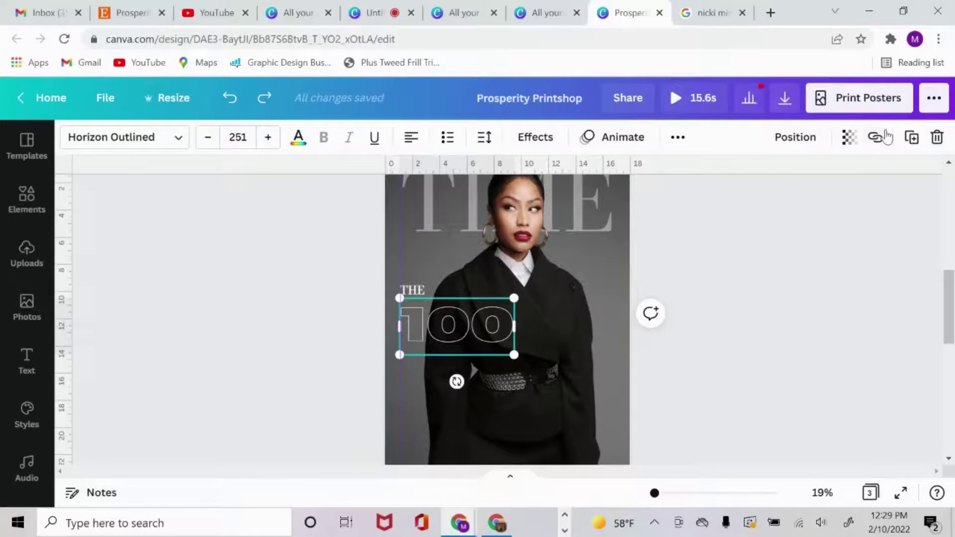
# Step: Tighten the 100's letter spacing to -200
pyautogui.scroll(10, 735, 228)
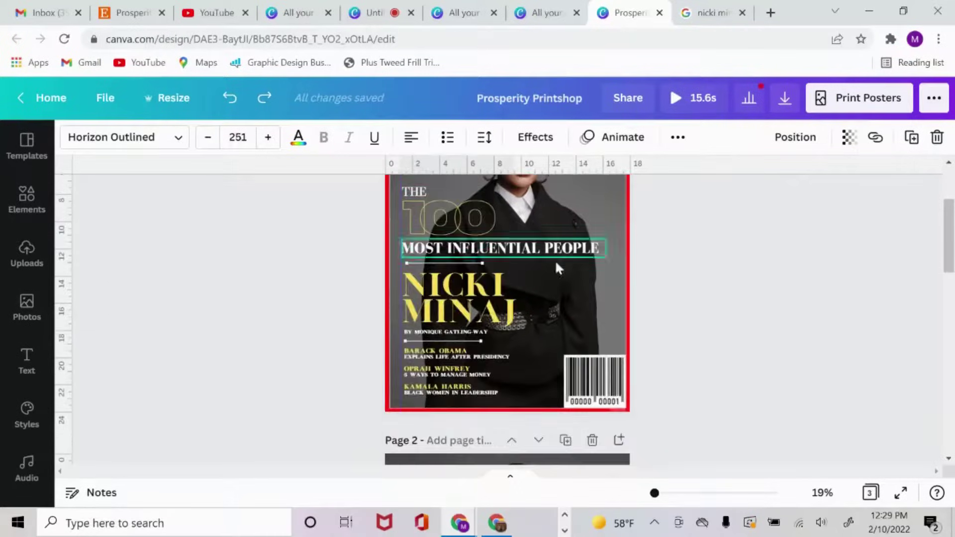
pyautogui.scroll(-1, 824, 307)
pyautogui.scroll(-5, 824, 307)
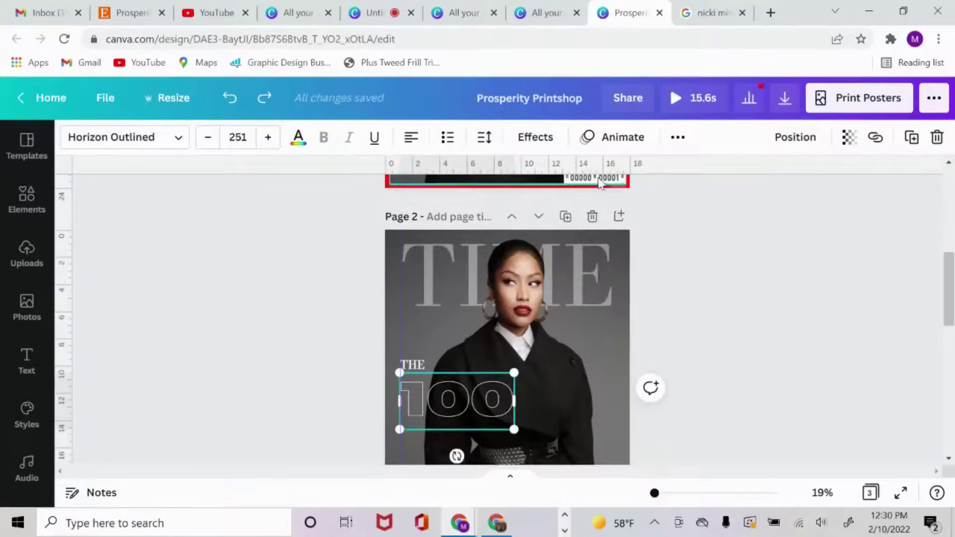
pyautogui.click(485, 138)
pyautogui.moveTo(602, 190); pyautogui.dragTo(580, 191)
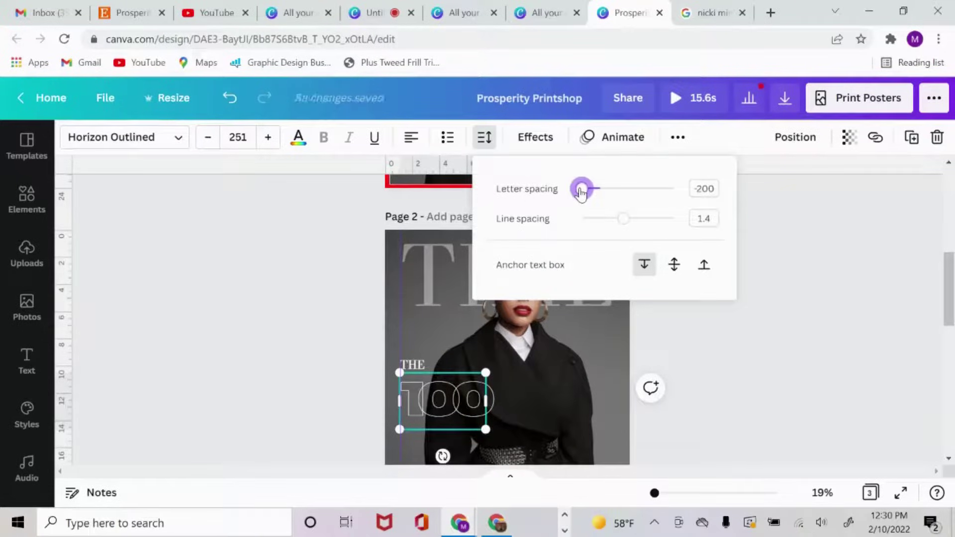
pyautogui.click(846, 404)
# Step: Colour the outlined 100 yellow
pyautogui.scroll(5, 846, 393)
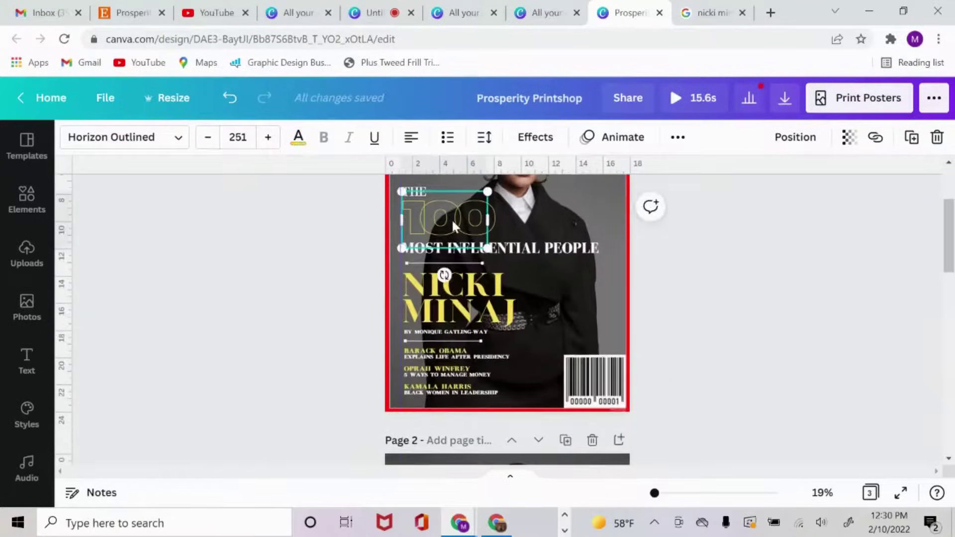
pyautogui.scroll(-5, 658, 248)
pyautogui.click(446, 324)
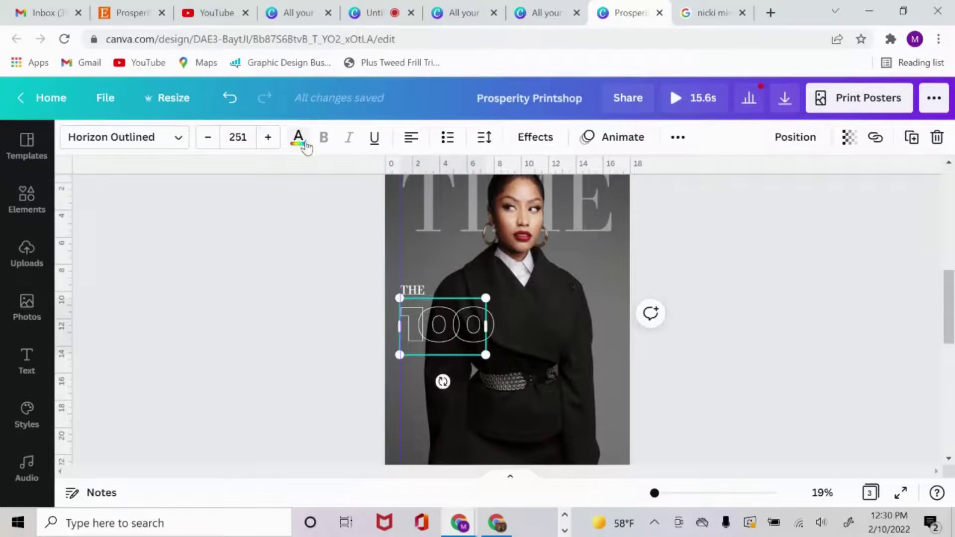
pyautogui.click(299, 137)
pyautogui.click(239, 222)
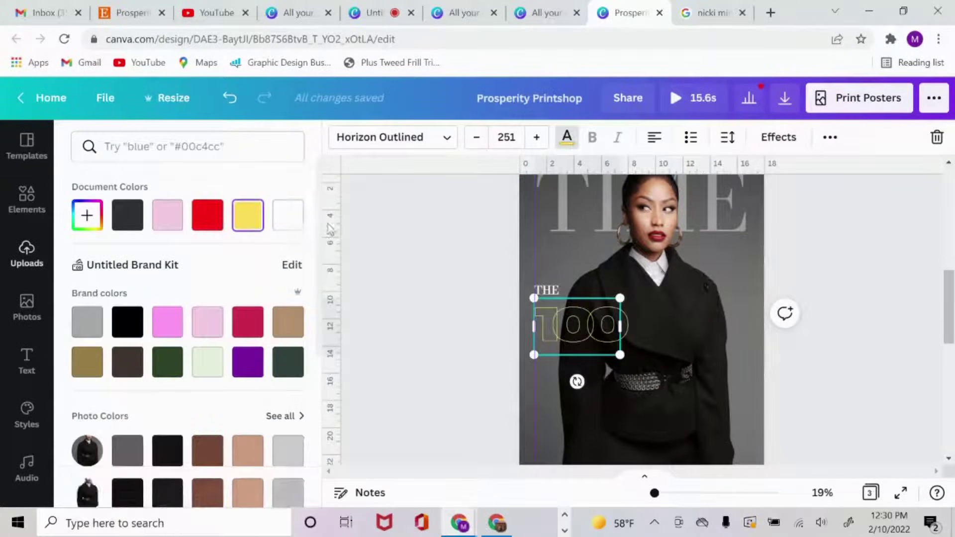
pyautogui.click(492, 279)
# Step: Nudge THE down closer above the 100, then clear the selection
pyautogui.click(417, 290)
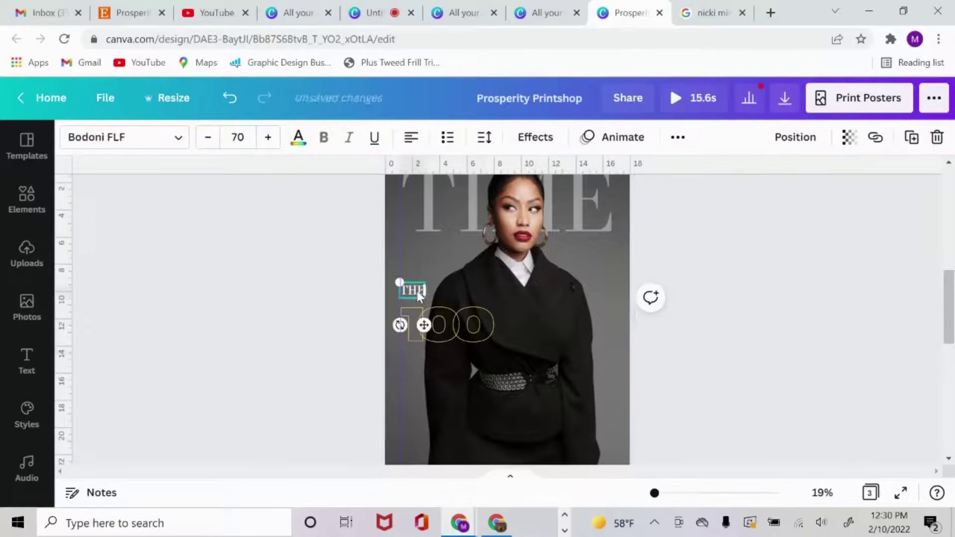
pyautogui.hotkey('shift', 'Down')
pyautogui.hotkey('shift', 'Down')
pyautogui.hotkey('shift', 'Down')
pyautogui.hotkey('shift', 'Down')
pyautogui.hotkey('shift', 'Down')
pyautogui.hotkey('shift', 'Down')
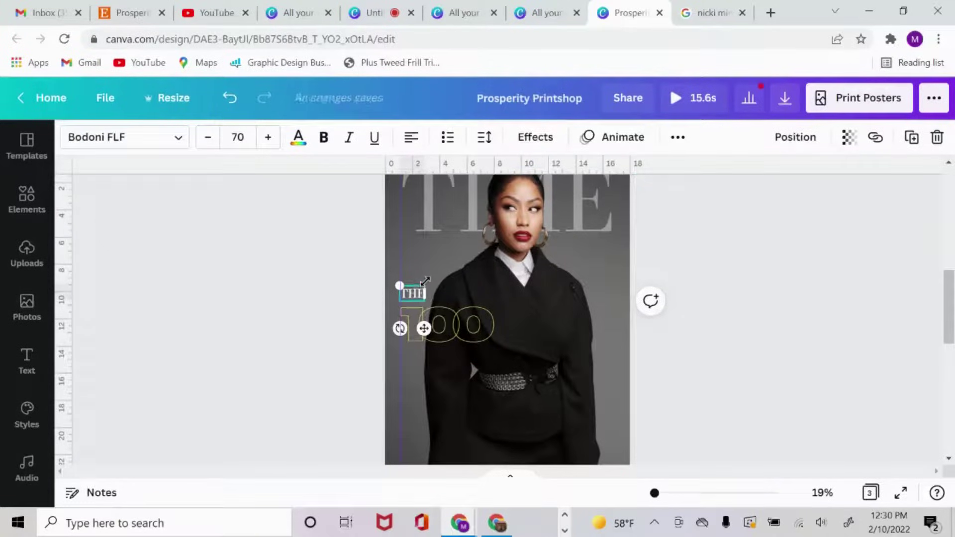
pyautogui.click(473, 324)
pyautogui.click(785, 240)
pyautogui.scroll(3, 779, 253)
pyautogui.scroll(3, 777, 254)
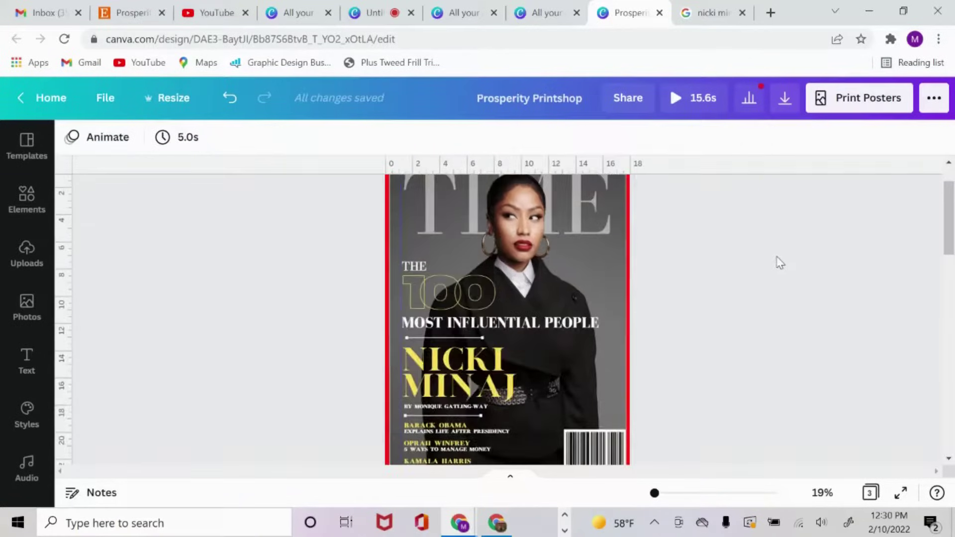
# Step: Add a new text box to page 2 at font size 100
pyautogui.click(470, 327)
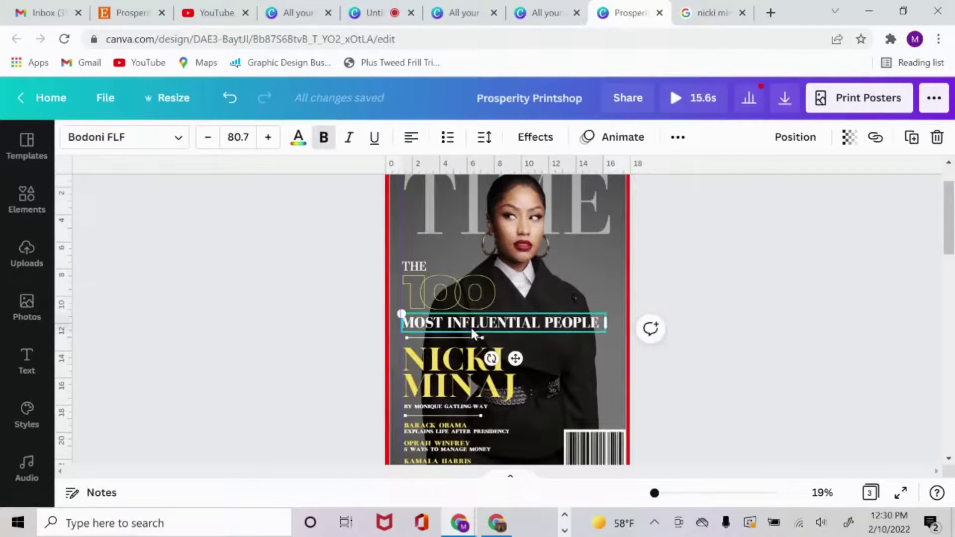
pyautogui.scroll(-9, 746, 328)
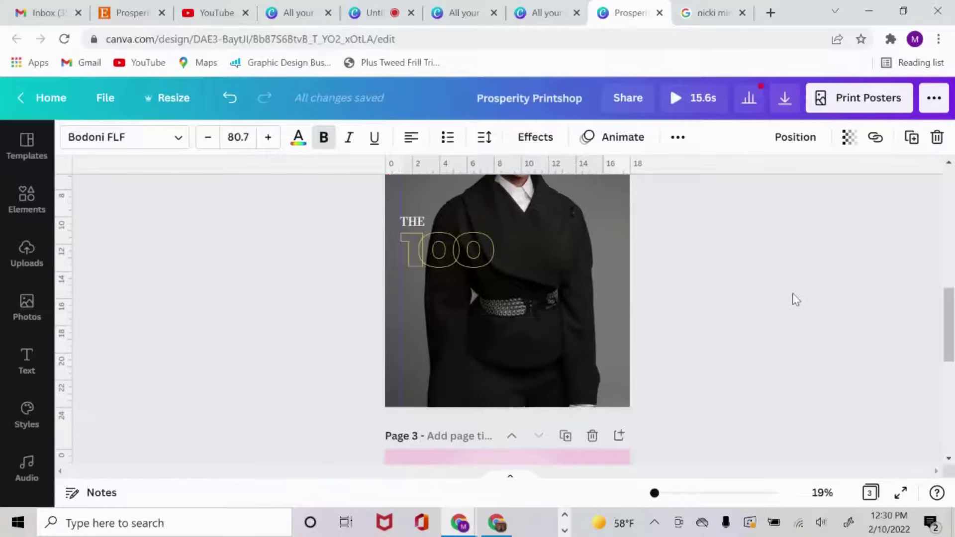
pyautogui.click(760, 313)
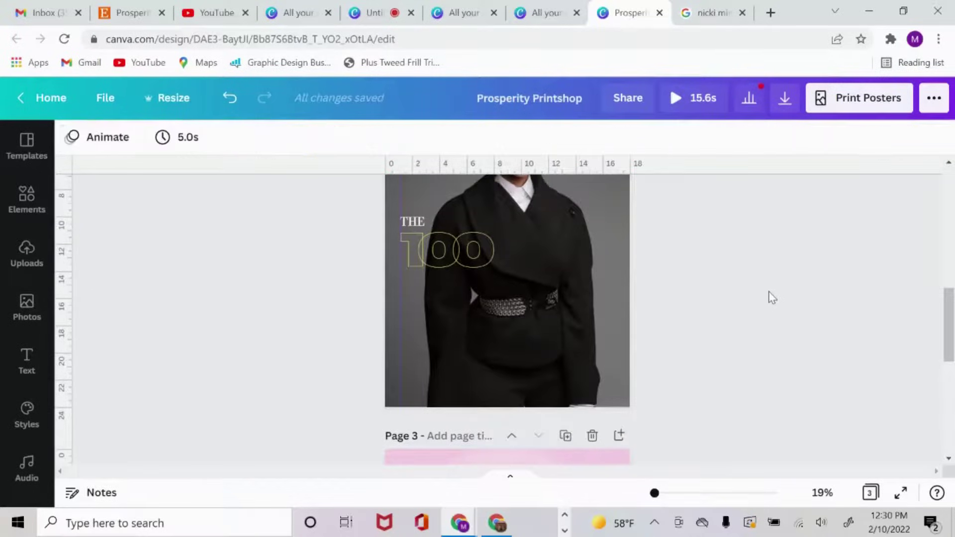
pyautogui.press('t')
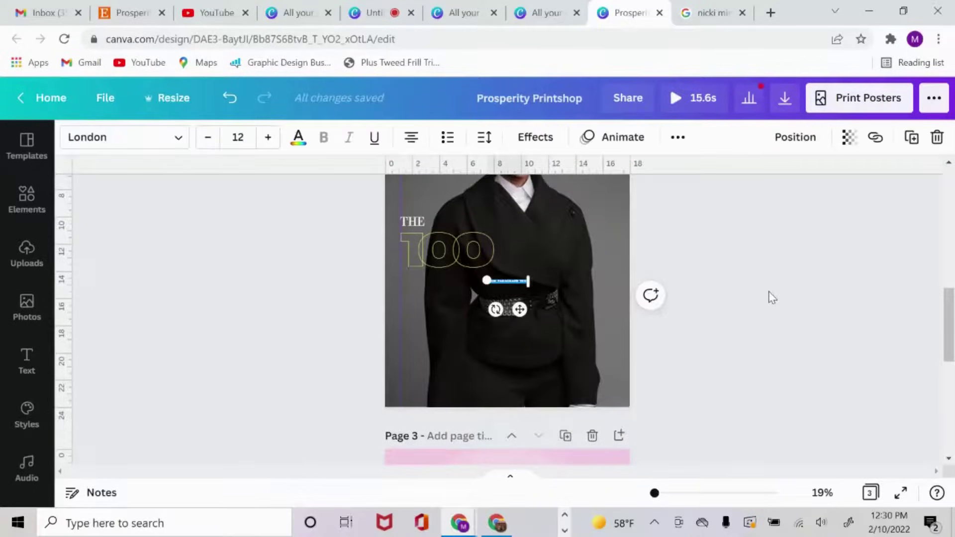
pyautogui.click(251, 131)
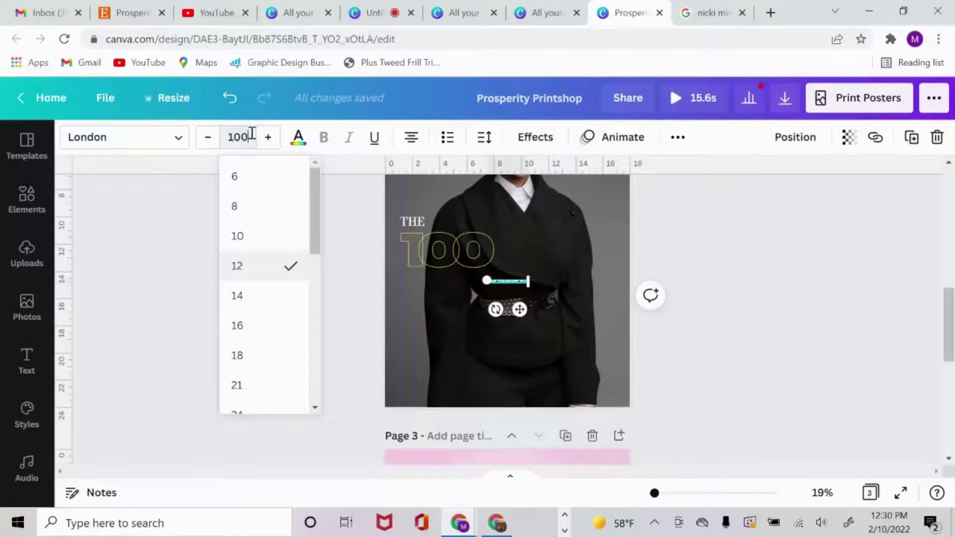
pyautogui.press('Return')
# Step: Replace the placeholder text with MOST INFLUENTIAL PEOPLE
pyautogui.moveTo(557, 345); pyautogui.dragTo(474, 301)
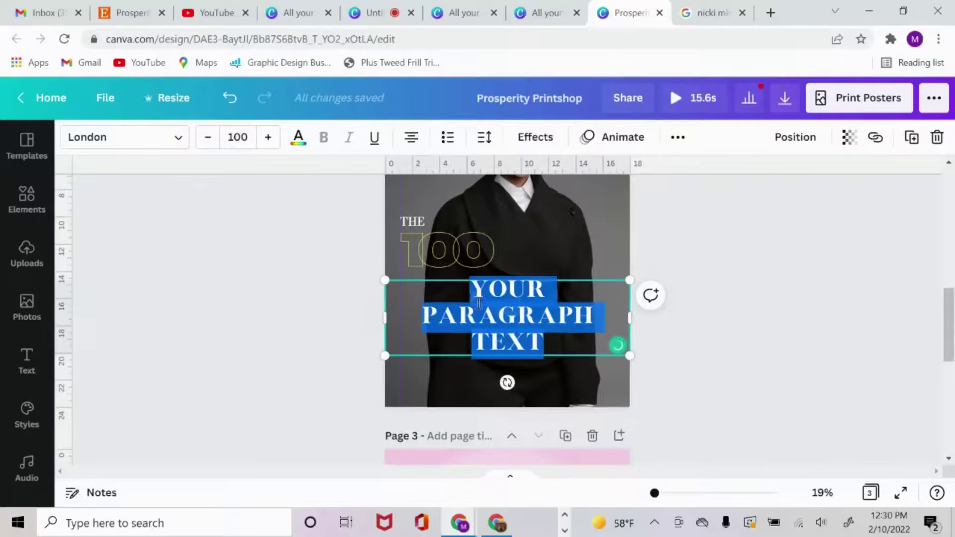
pyautogui.scroll(6, 727, 300)
pyautogui.scroll(-5, 727, 301)
pyautogui.scroll(-3, 853, 319)
pyautogui.press('BackSpace')
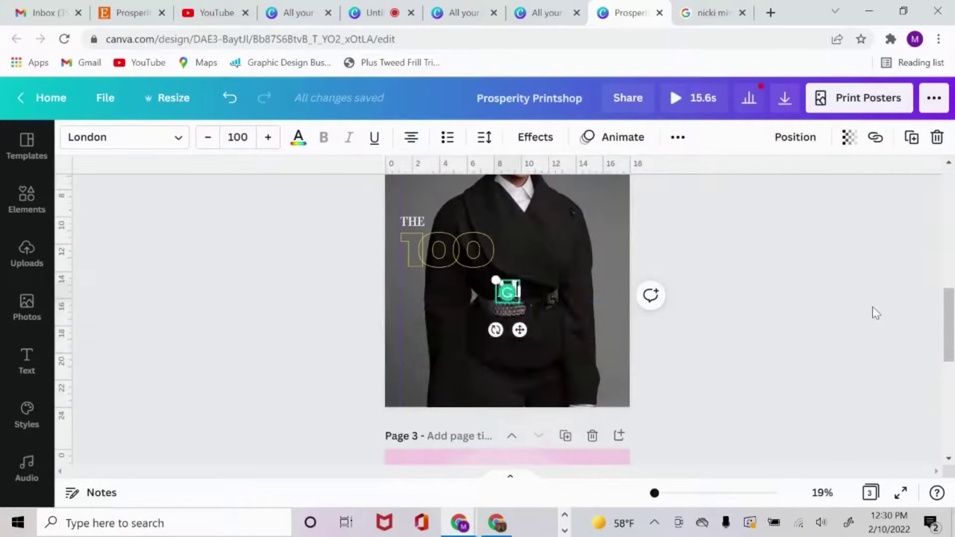
pyautogui.write('MOST INFLUENT')
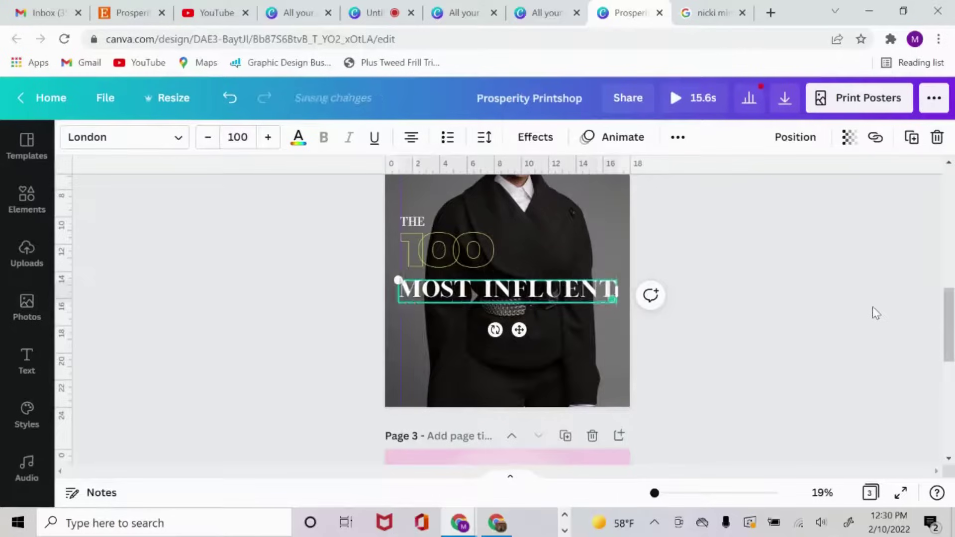
pyautogui.write('IAL PEOPL')
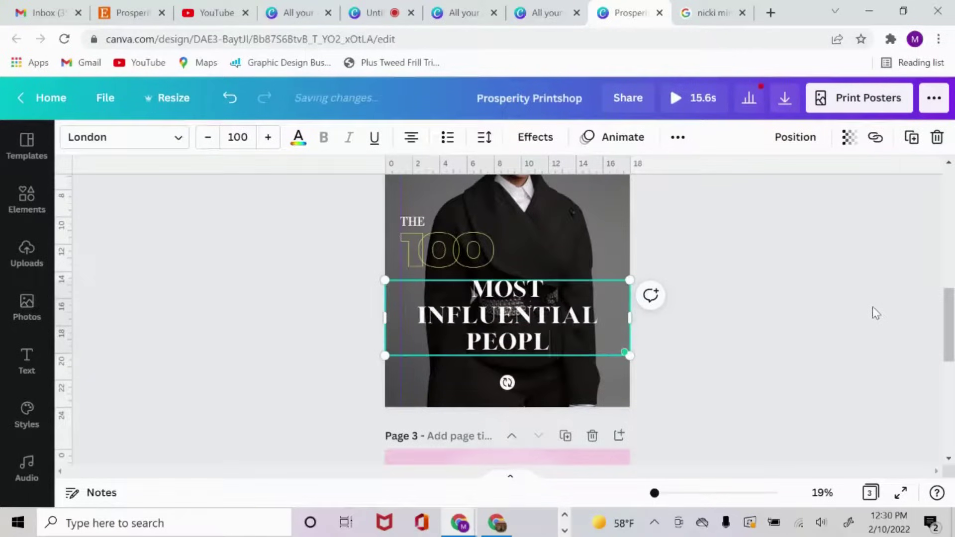
pyautogui.write('E')
pyautogui.scroll(3, 821, 386)
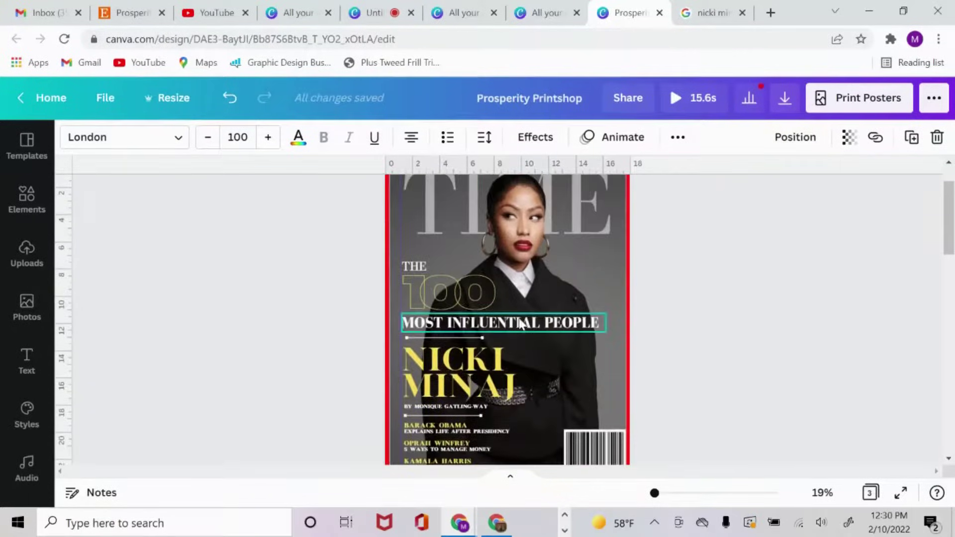
pyautogui.scroll(-5, 708, 288)
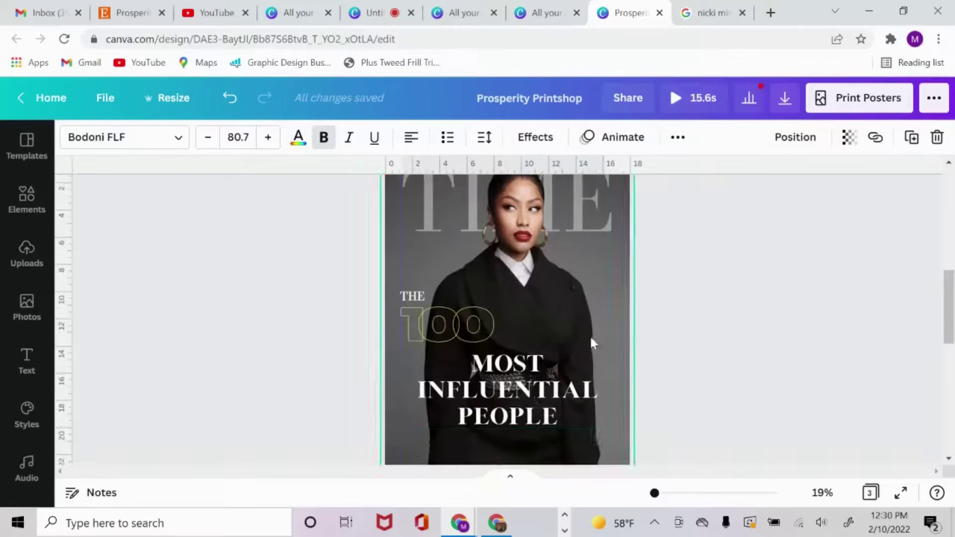
# Step: Set the heading to size 80.7 in Bodoni FLF, left-aligned and shifted left under the 100
pyautogui.click(555, 363)
pyautogui.click(247, 136)
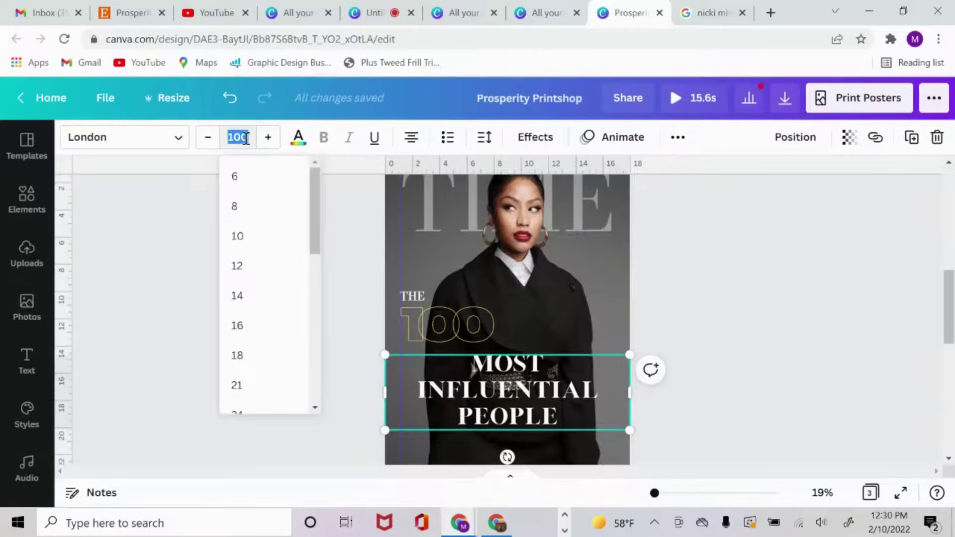
pyautogui.write('80.7')
pyautogui.press('Return')
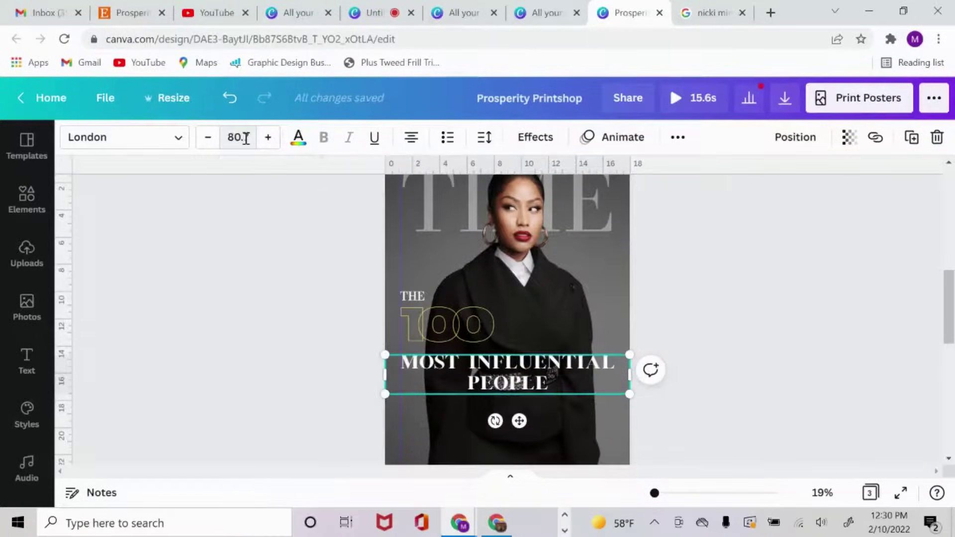
pyautogui.click(155, 140)
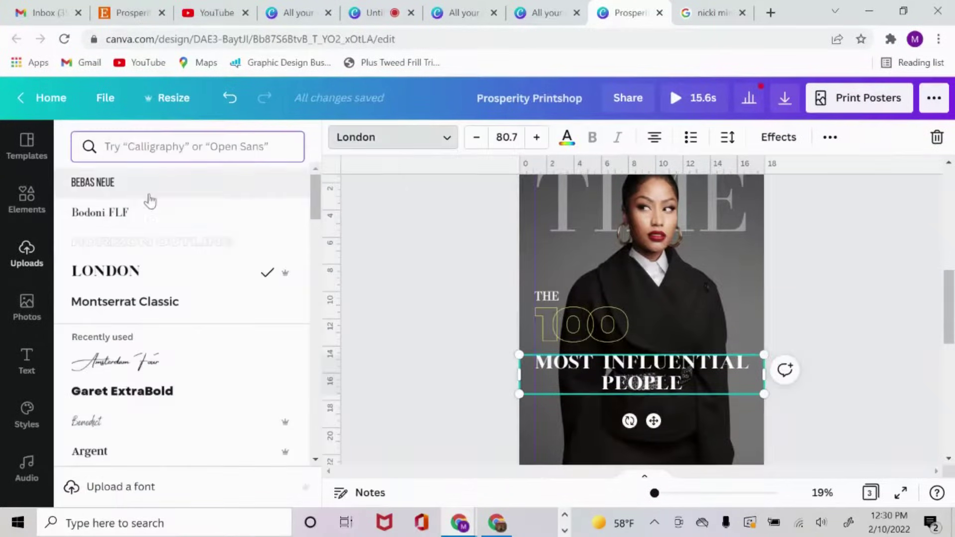
pyautogui.click(148, 218)
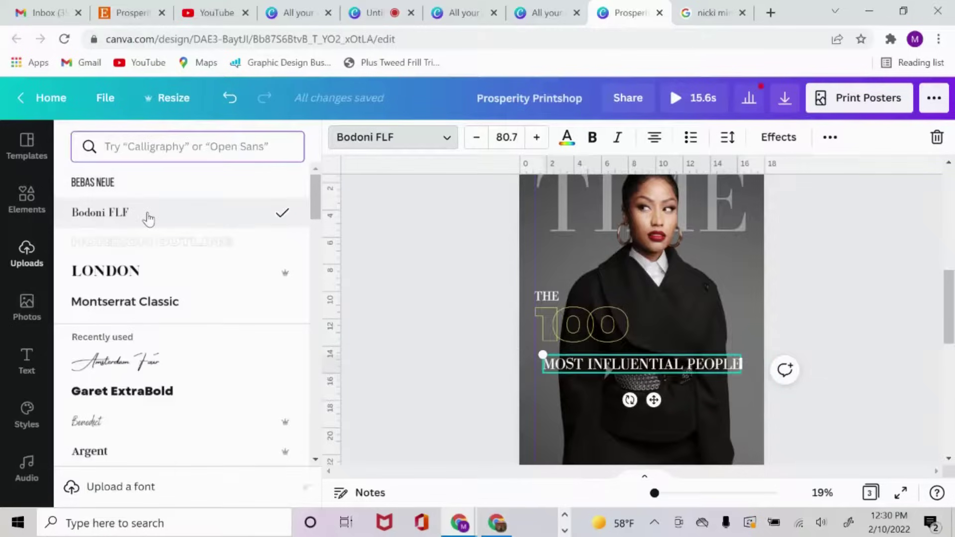
pyautogui.click(404, 257)
pyautogui.click(417, 140)
pyautogui.moveTo(519, 399); pyautogui.dragTo(509, 391)
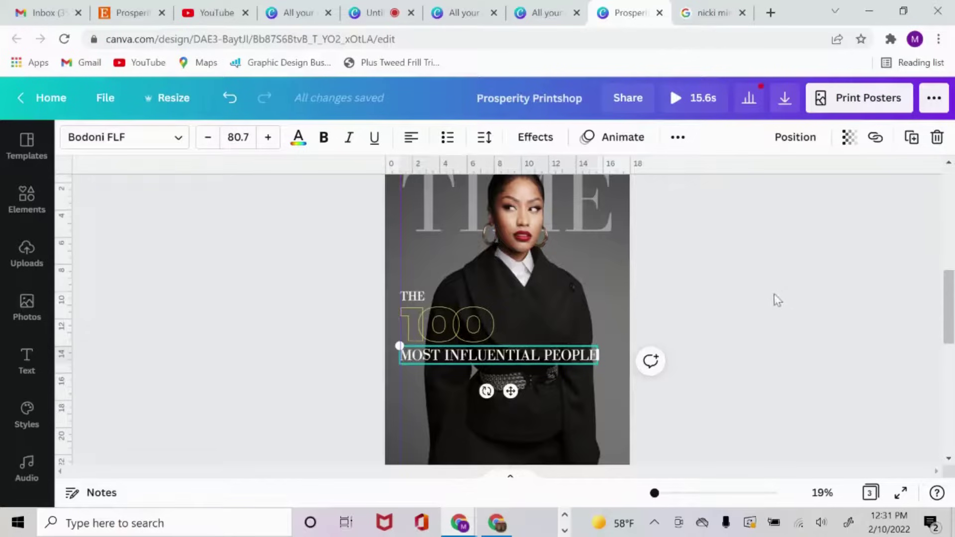
pyautogui.scroll(-3, 799, 293)
pyautogui.scroll(3, 798, 297)
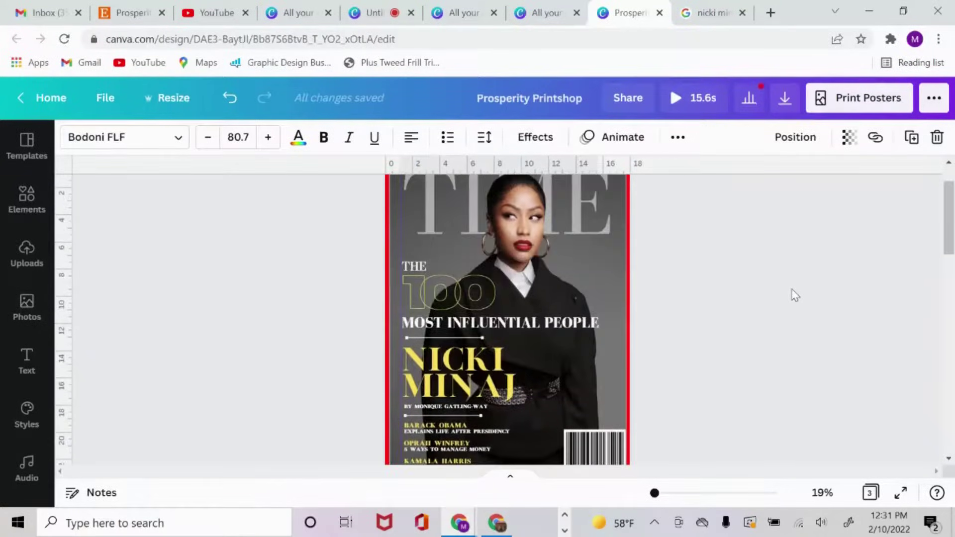
pyautogui.scroll(-3, 749, 294)
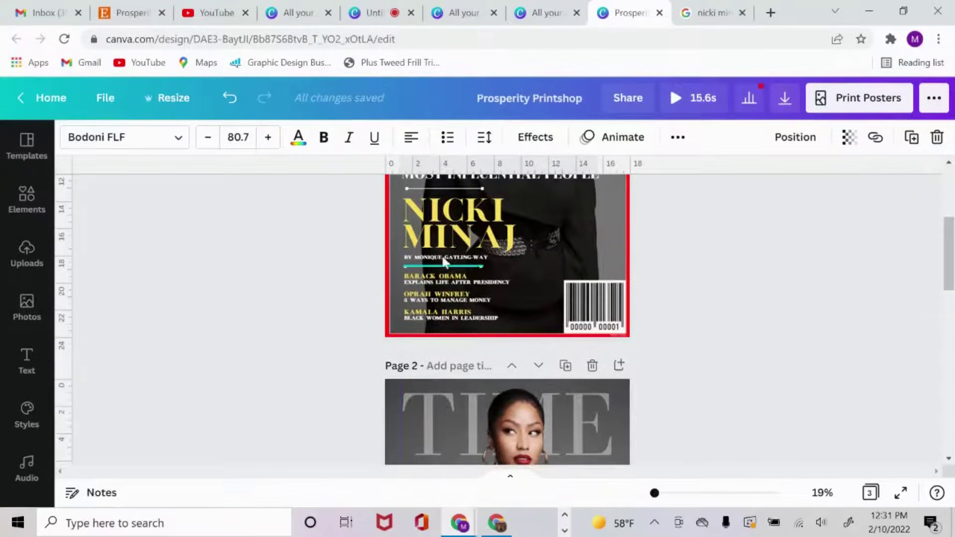
pyautogui.scroll(-3, 678, 273)
pyautogui.scroll(-1, 741, 261)
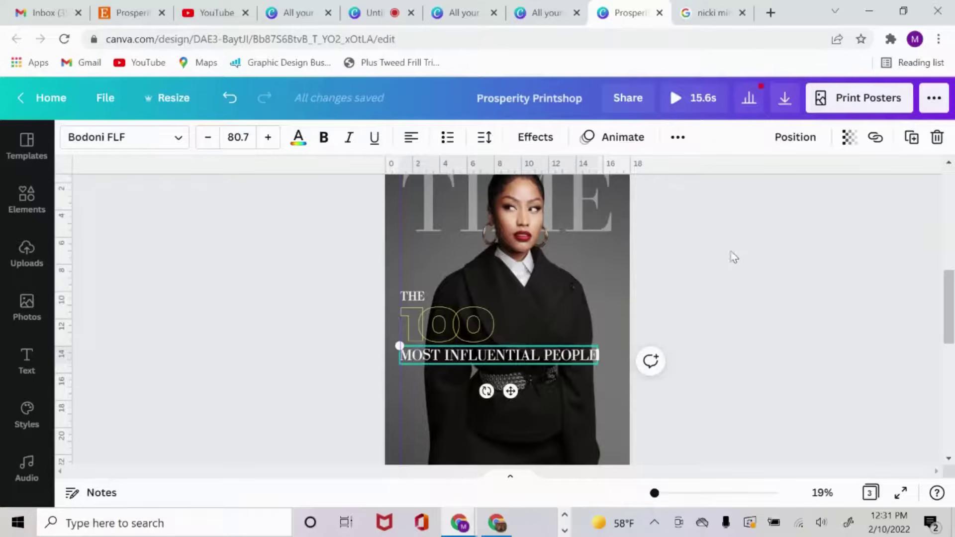
# Step: Add a new size 139 text box below MOST INFLUENTIAL PEOPLE
pyautogui.click(705, 292)
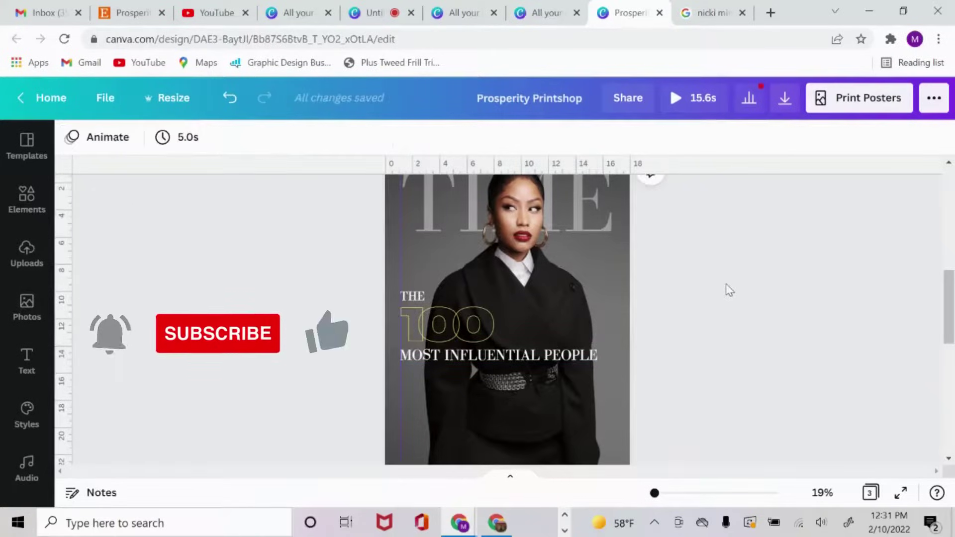
pyautogui.press('t')
pyautogui.scroll(5, 731, 298)
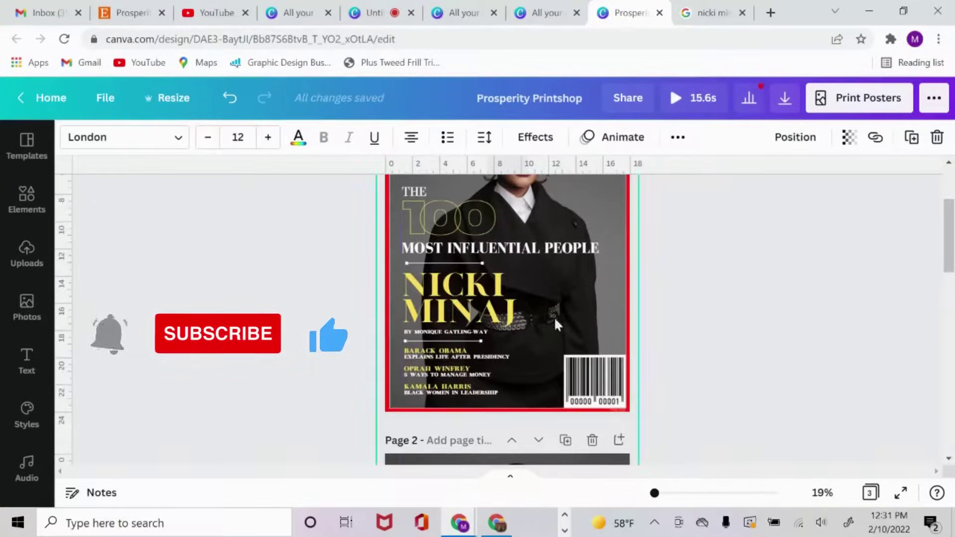
pyautogui.click(475, 309)
pyautogui.scroll(-4, 678, 294)
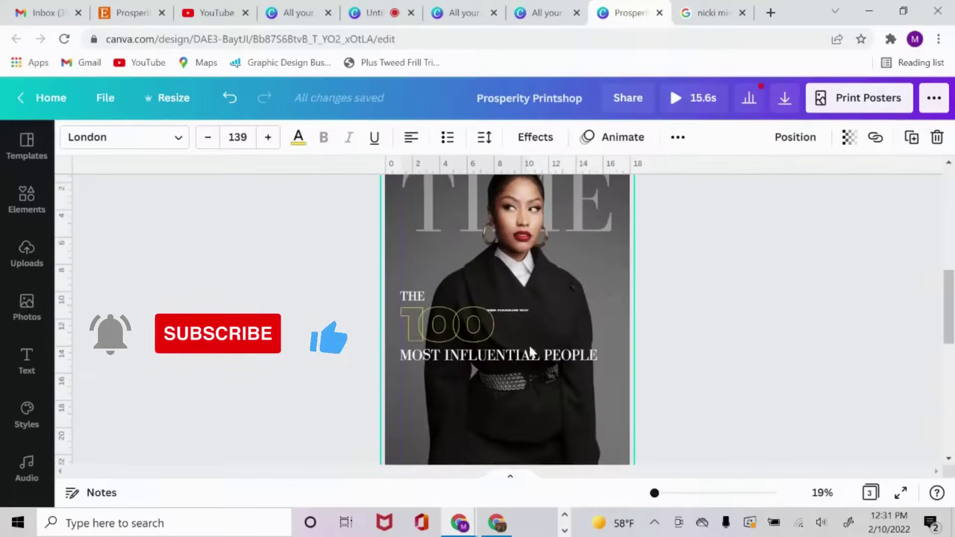
pyautogui.click(517, 312)
pyautogui.click(237, 137)
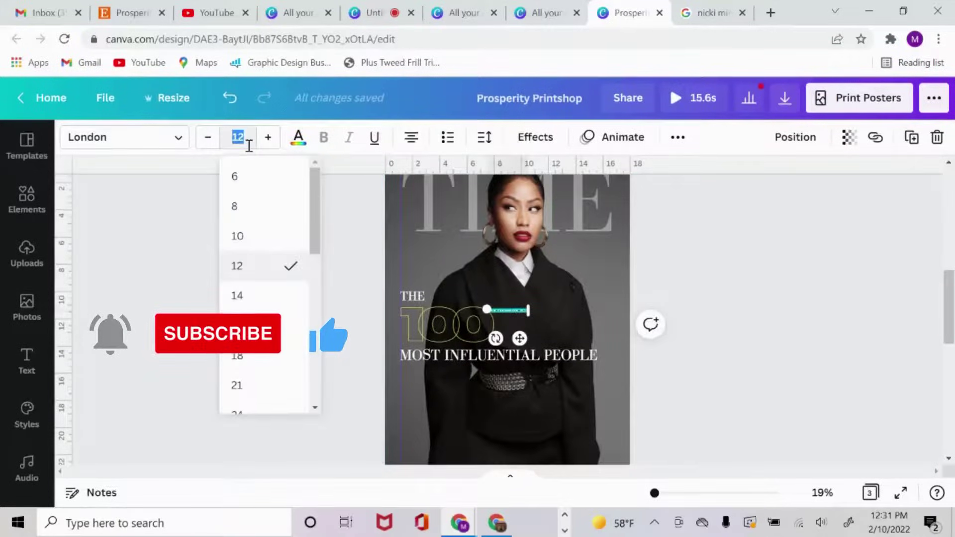
pyautogui.write('139')
pyautogui.press('Return')
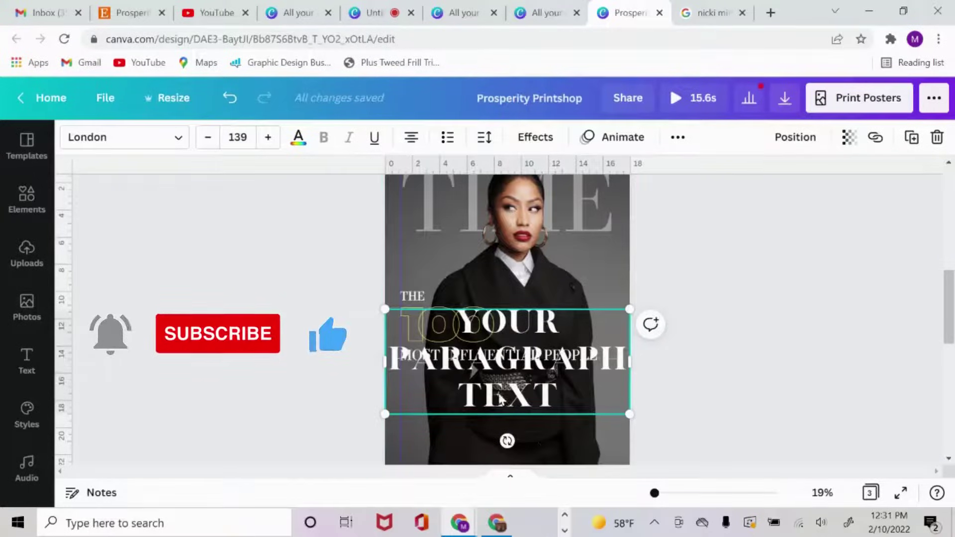
pyautogui.moveTo(514, 420); pyautogui.dragTo(516, 448)
# Step: Type NICKI MINAJ, colour it yellow, and resize and align it with the headline
pyautogui.doubleClick(527, 418)
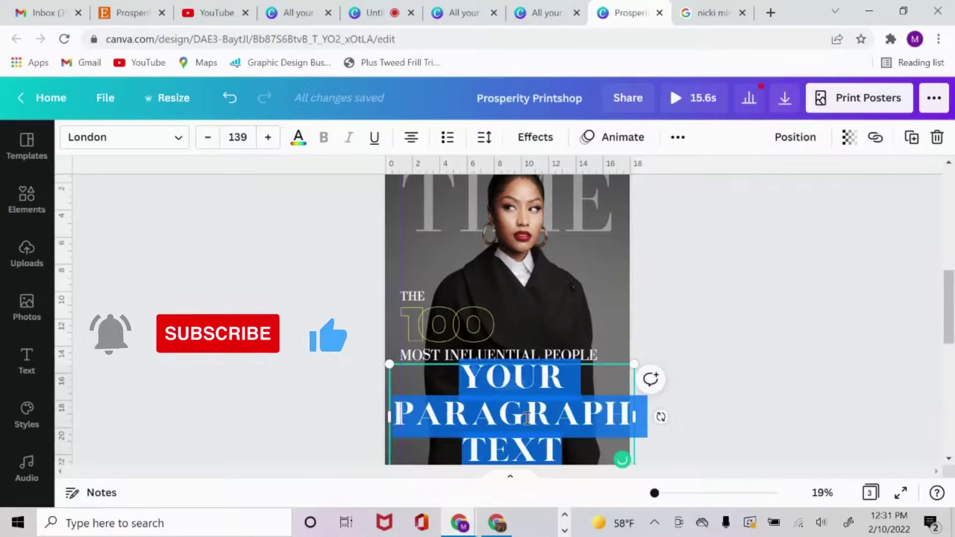
pyautogui.write('NICKI')
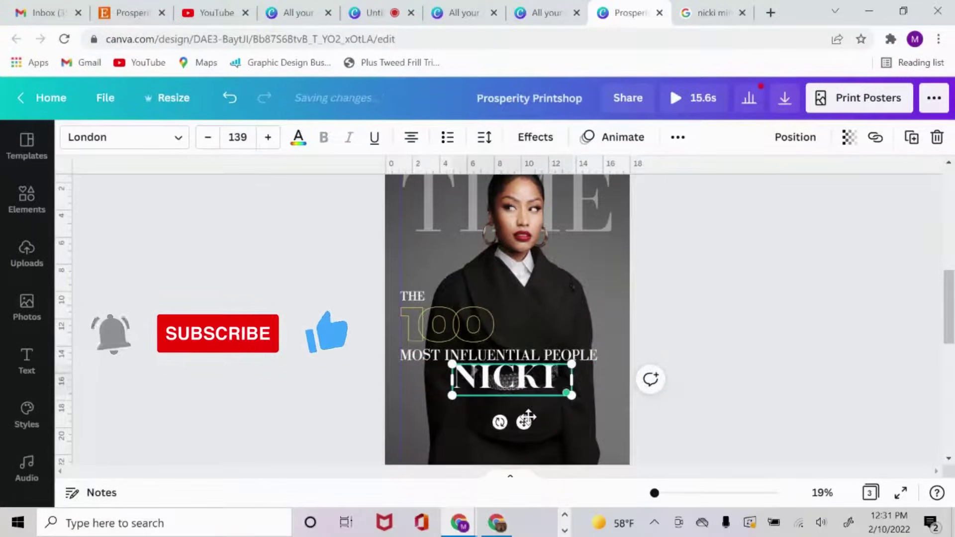
pyautogui.write(' MINAJ')
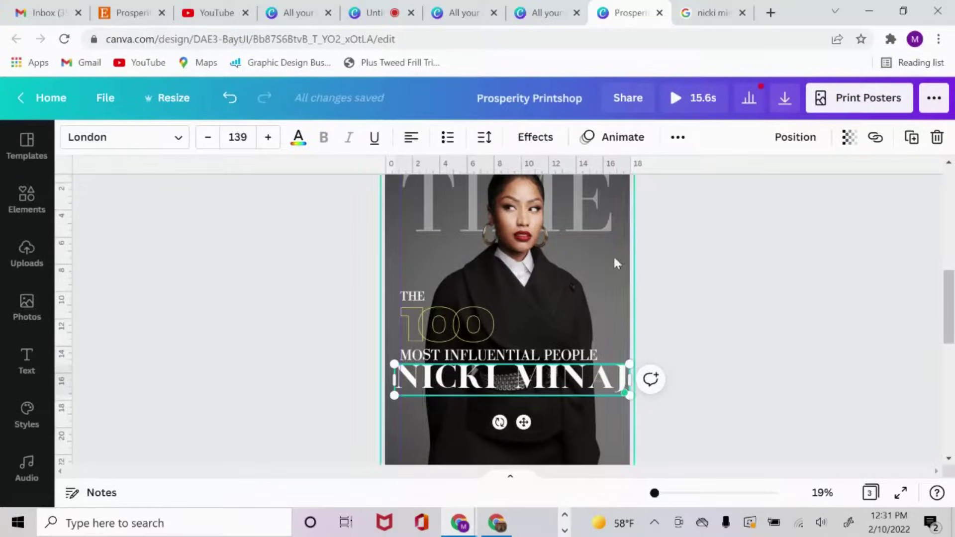
pyautogui.moveTo(626, 365); pyautogui.dragTo(616, 366)
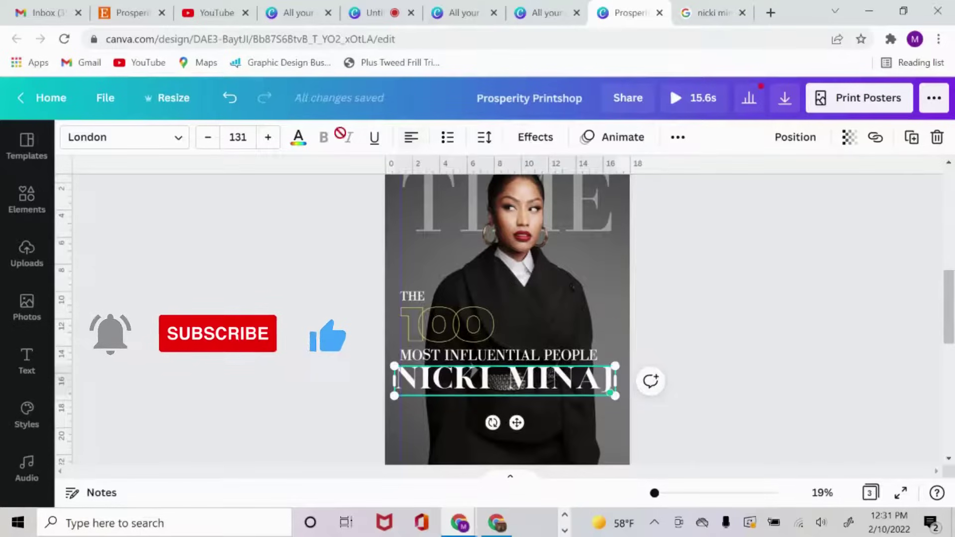
pyautogui.click(295, 148)
pyautogui.click(248, 215)
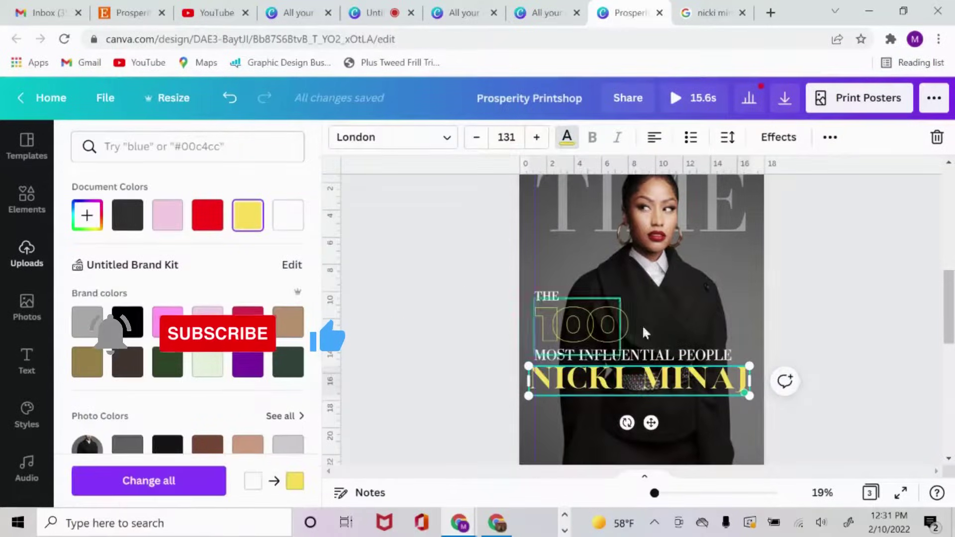
pyautogui.moveTo(750, 365); pyautogui.dragTo(739, 366)
pyautogui.press('Escape')
pyautogui.moveTo(511, 421); pyautogui.dragTo(518, 420)
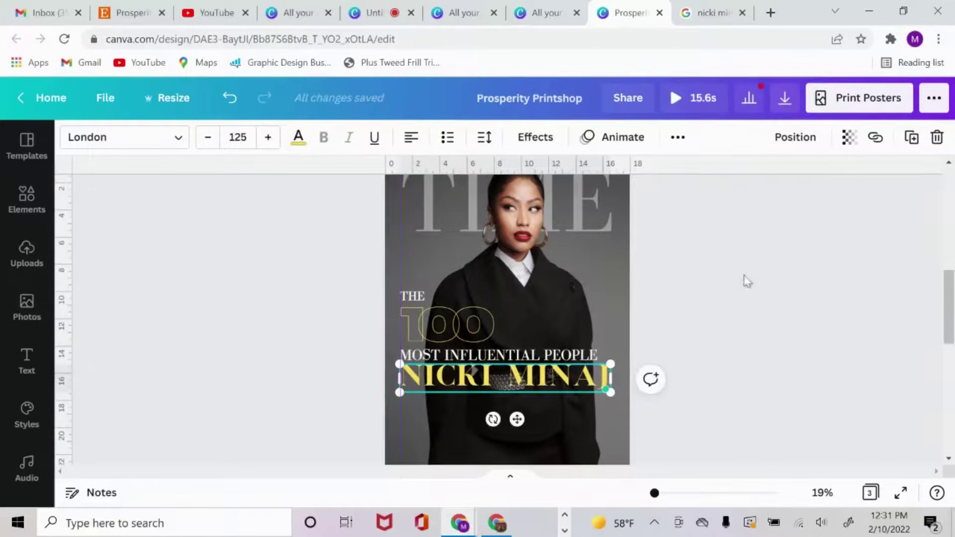
pyautogui.scroll(5, 721, 300)
pyautogui.scroll(-10, 721, 302)
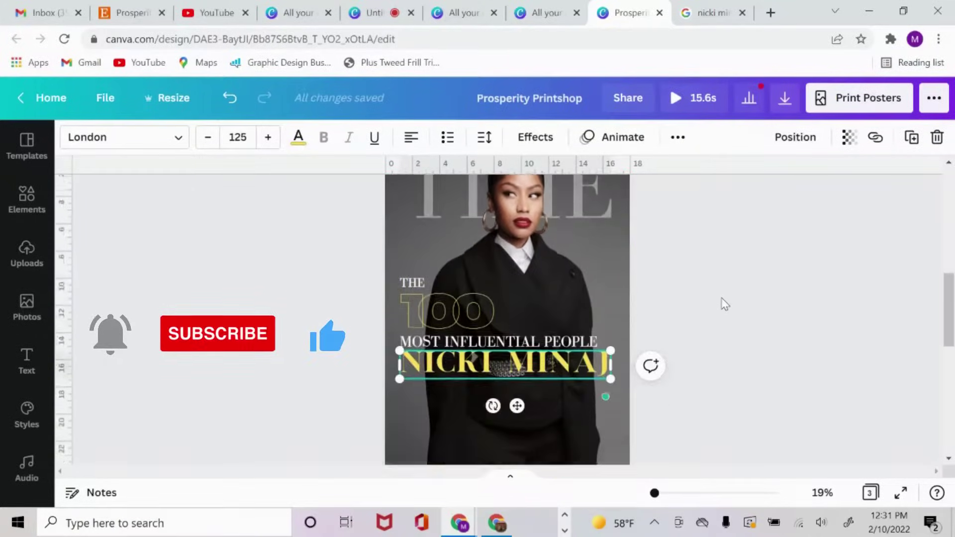
# Step: Paste the byline onto page 2 and undo an accidental background photo move on page 1
pyautogui.click(724, 321)
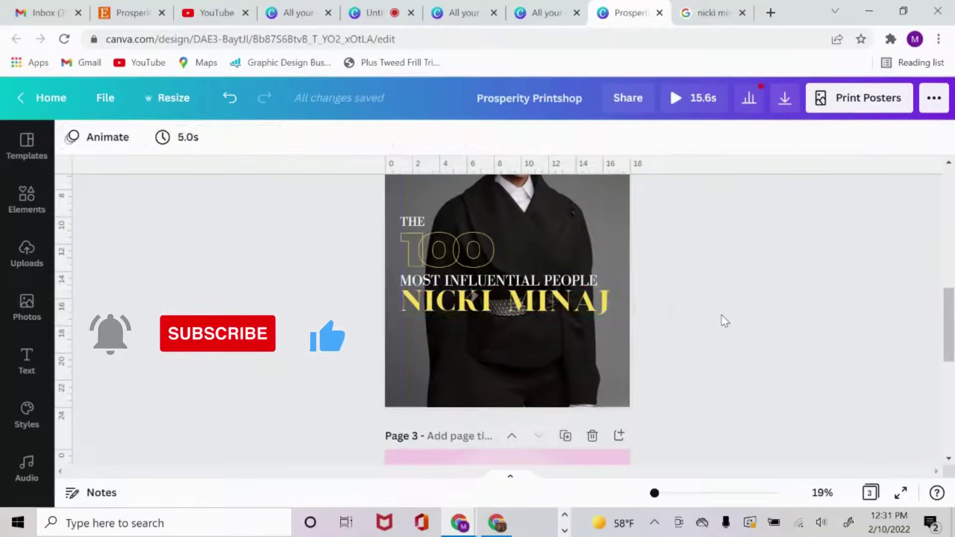
pyautogui.press('Tab')
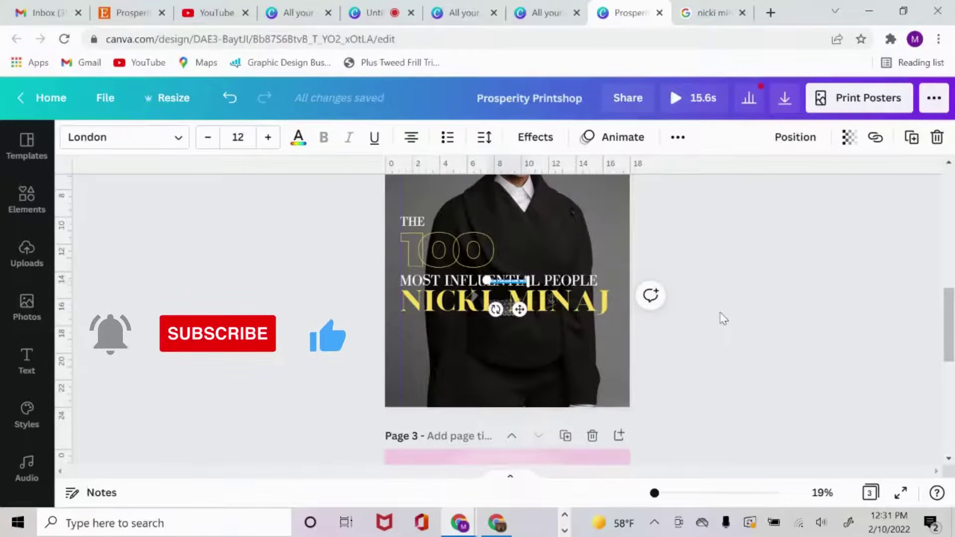
pyautogui.scroll(5, 721, 318)
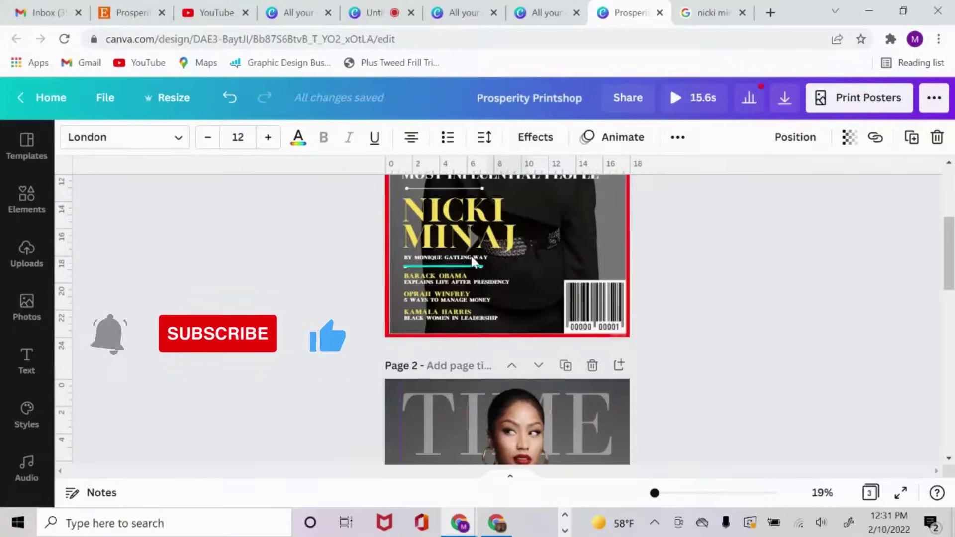
pyautogui.click(421, 264)
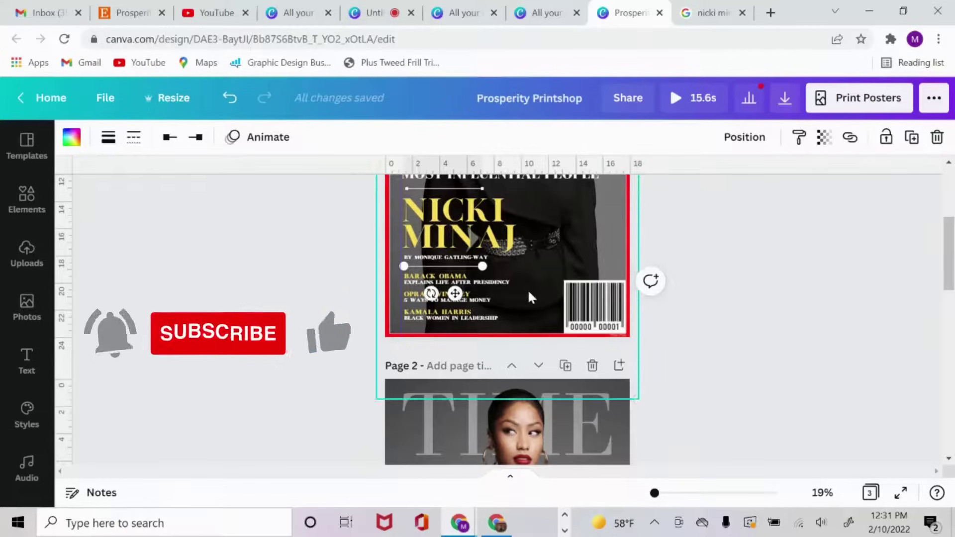
pyautogui.moveTo(482, 256); pyautogui.dragTo(487, 257)
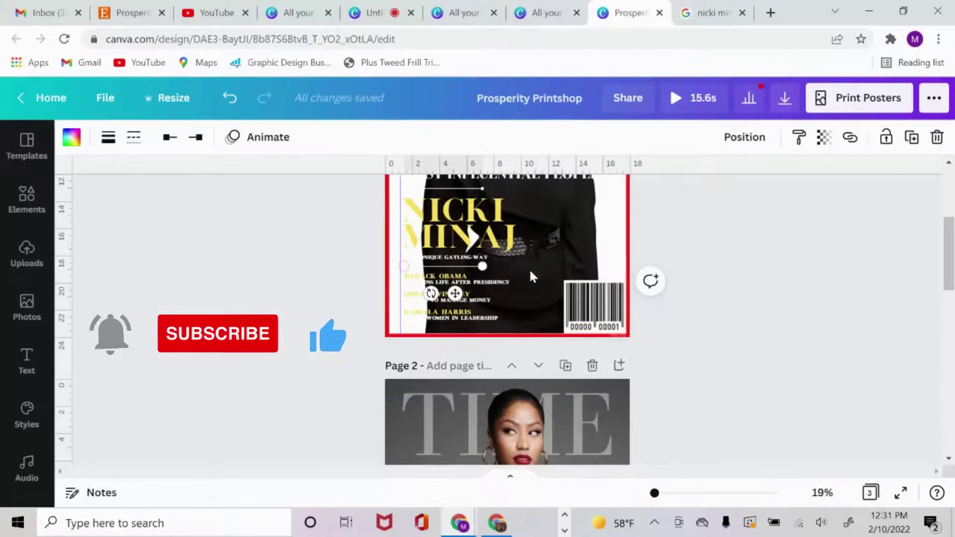
pyautogui.click(229, 98)
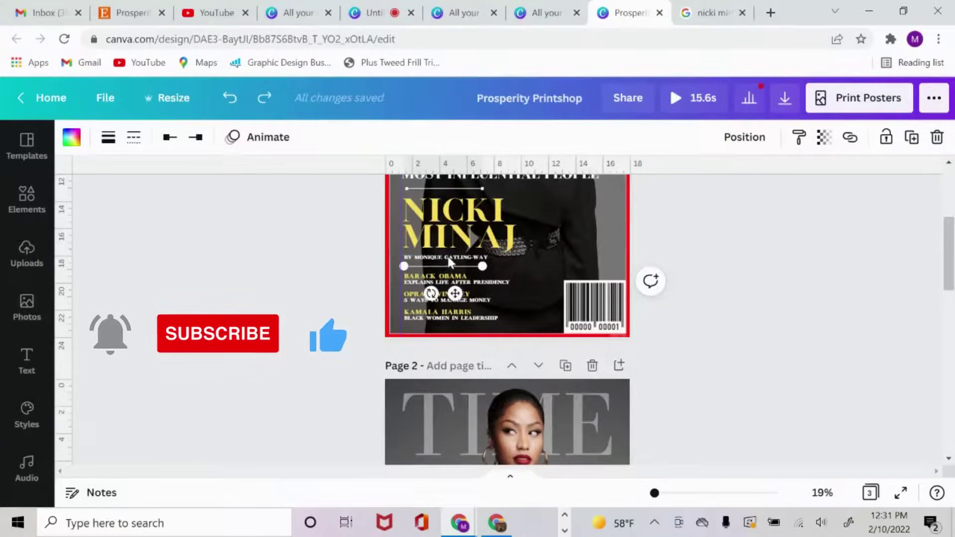
pyautogui.click(346, 297)
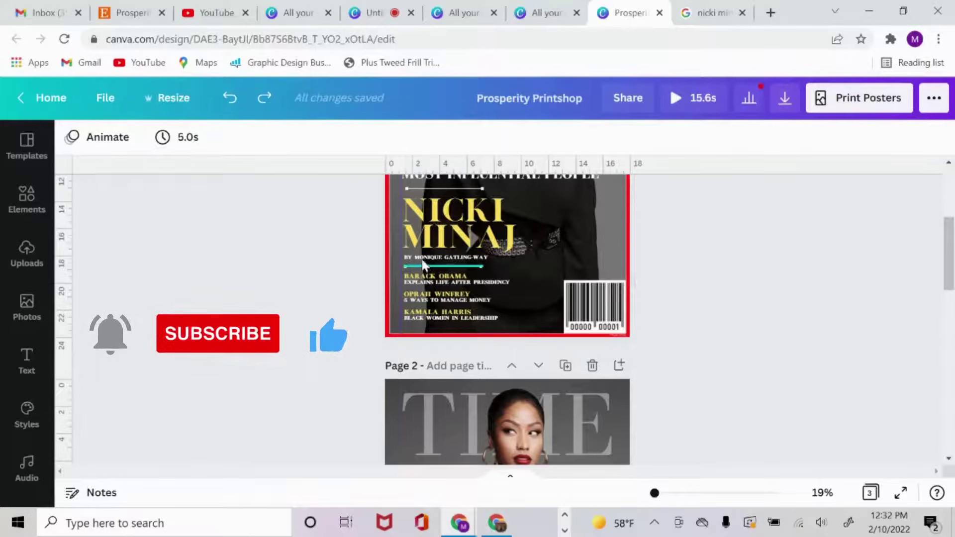
# Step: Copy page 1's divider line onto page 2 over MOST INFLUENTIAL PEOPLE
pyautogui.click(424, 263)
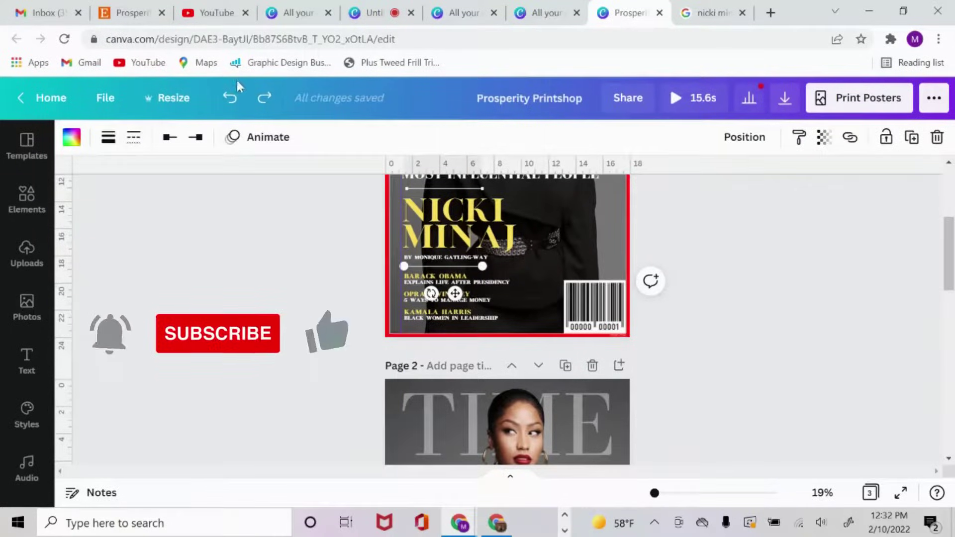
pyautogui.scroll(-6, 347, 293)
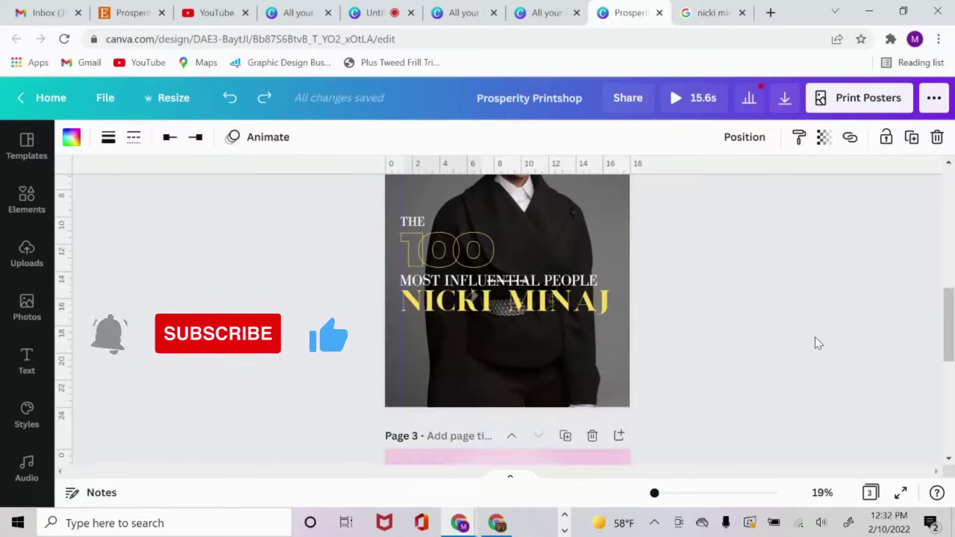
pyautogui.hotkey('ctrl', 'y')
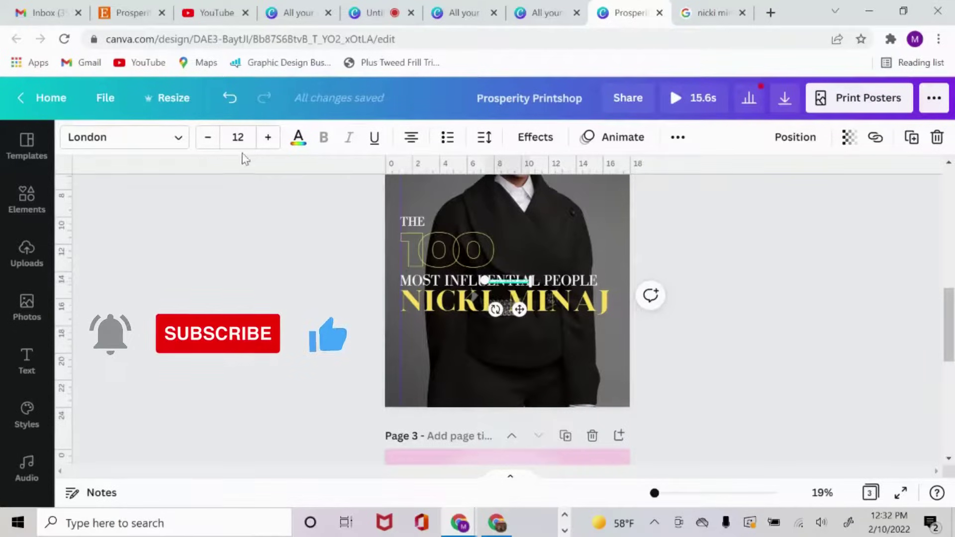
# Step: Set the byline to size 35, left-align it, and tuck it just under NICKI MINAJ
pyautogui.click(245, 137)
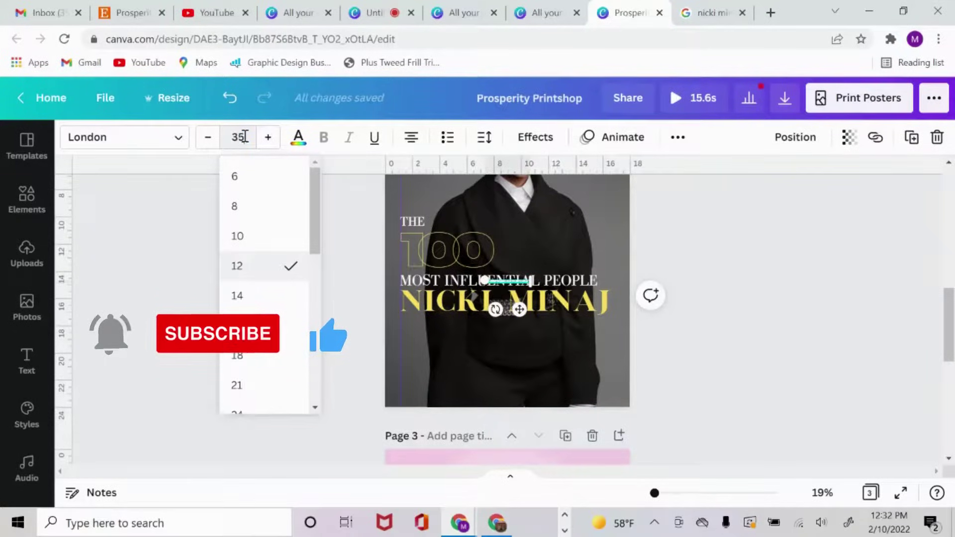
pyautogui.write('35')
pyautogui.press('Return')
pyautogui.moveTo(520, 314); pyautogui.dragTo(483, 354)
pyautogui.click(410, 138)
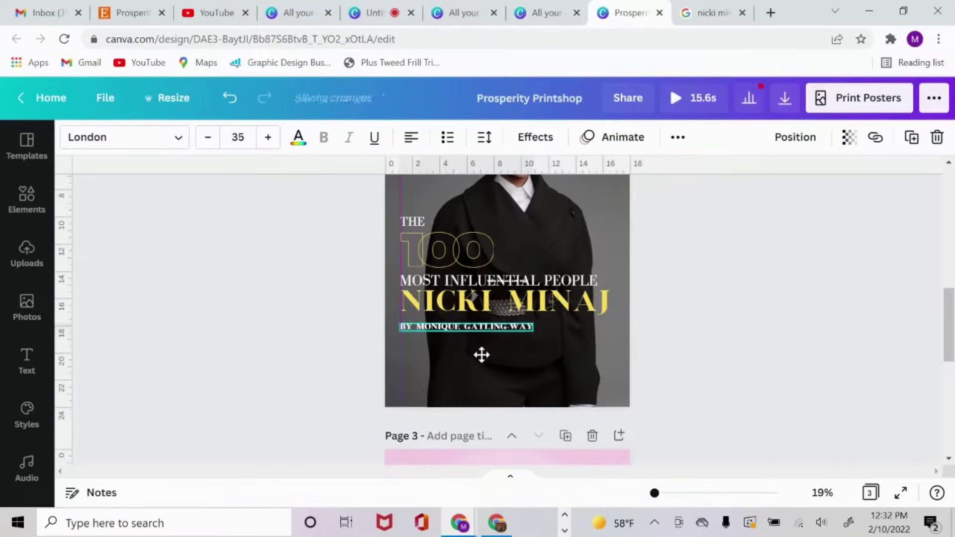
pyautogui.click(467, 308)
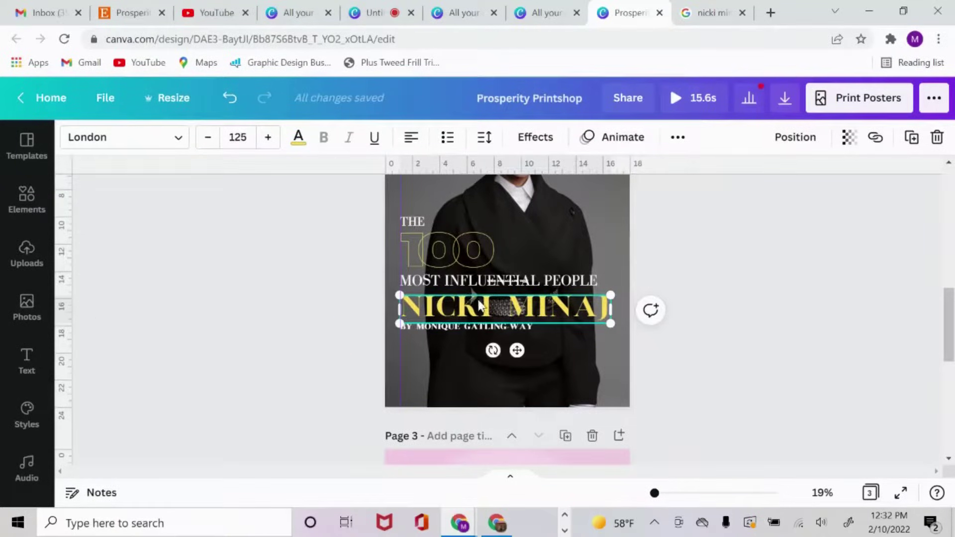
pyautogui.moveTo(449, 327)
pyautogui.mouseDown()
pyautogui.moveTo(446, 336)
pyautogui.moveTo(450, 317)
pyautogui.mouseUp()
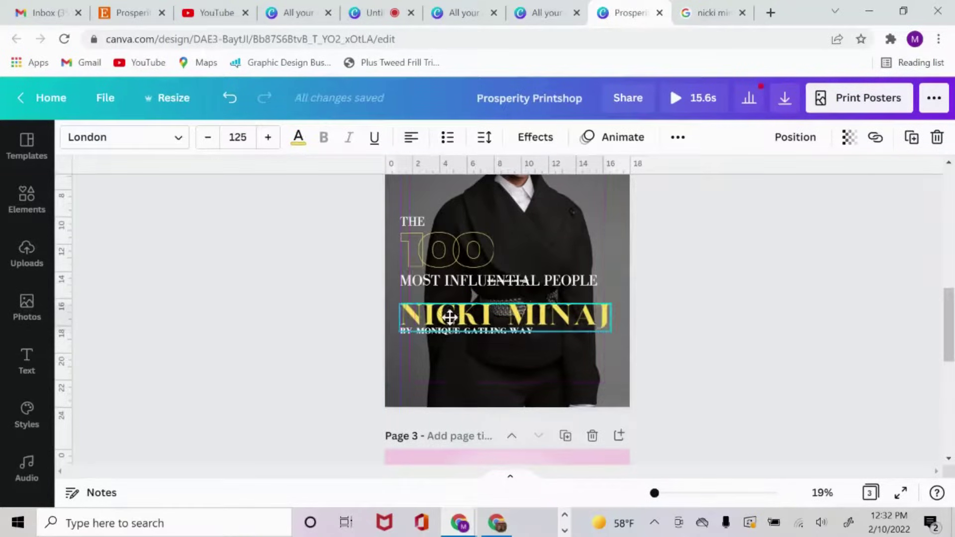
pyautogui.click(450, 322)
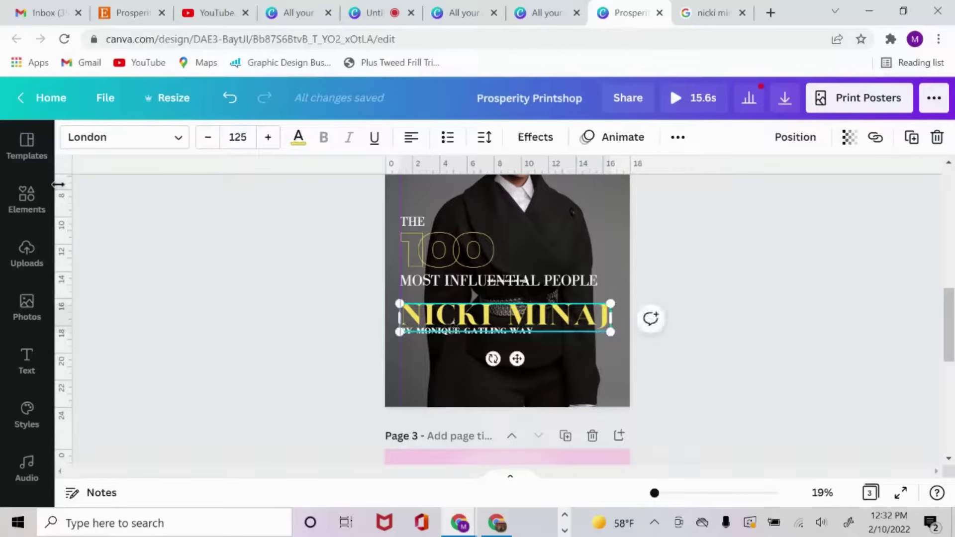
# Step: Add a plain line from the Elements lines search just under MOST INFLUENTIAL PEOPLE
pyautogui.click(39, 211)
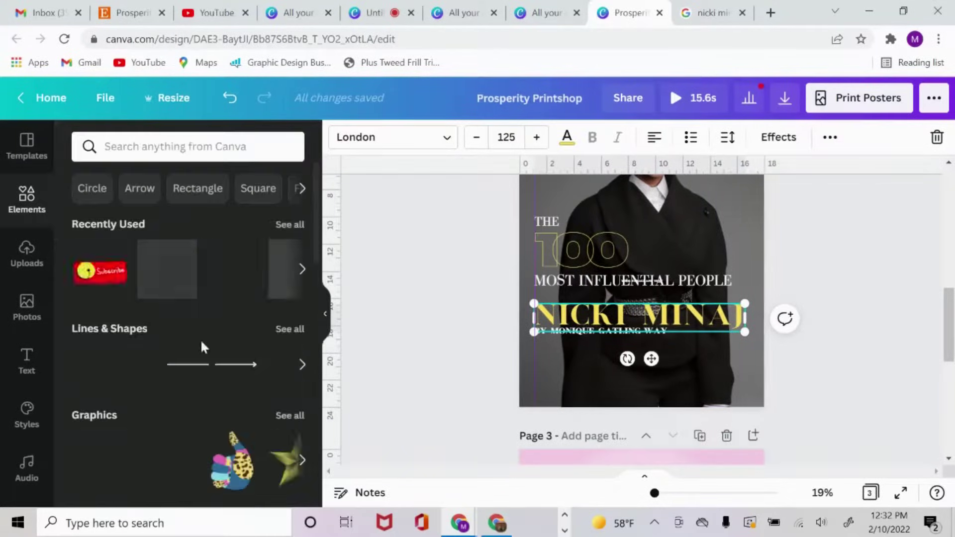
pyautogui.click(171, 145)
pyautogui.write('LIN')
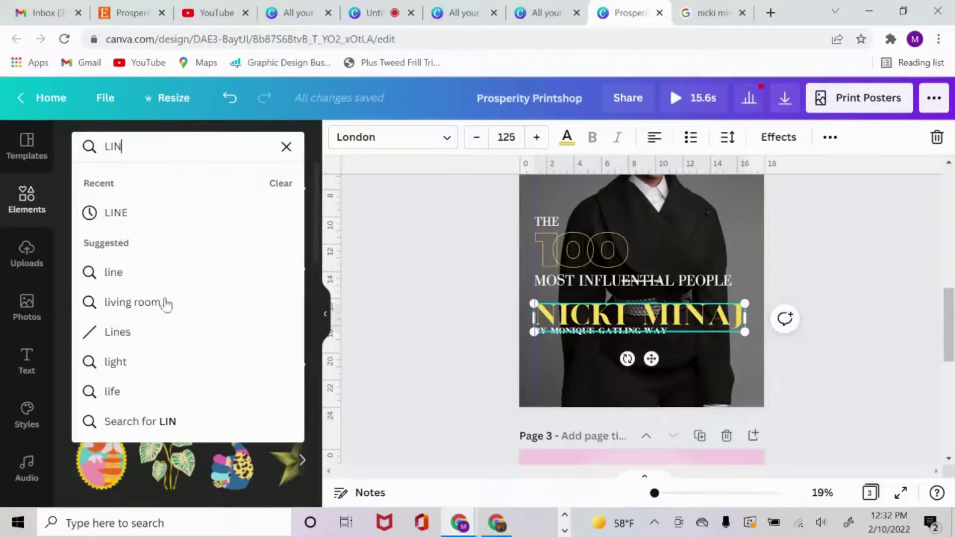
pyautogui.click(107, 334)
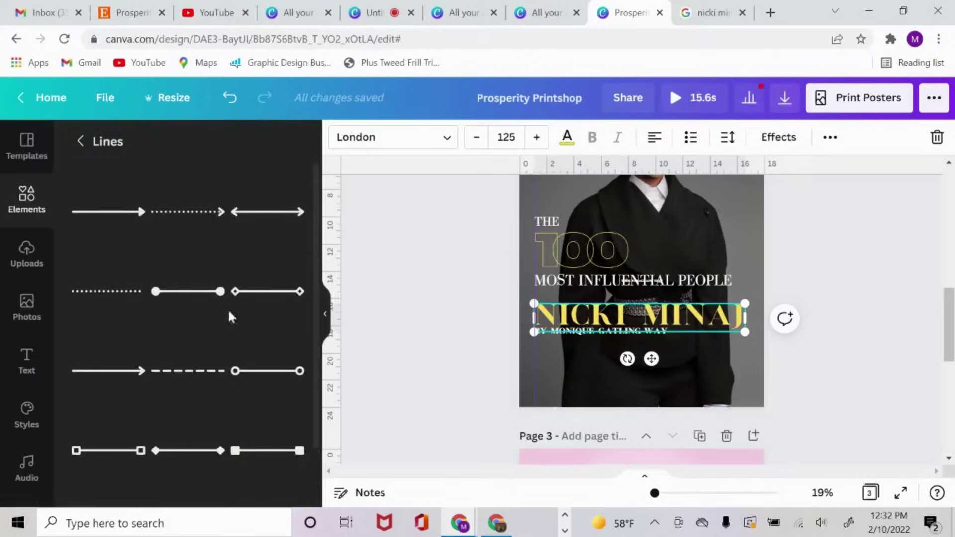
pyautogui.scroll(-2, 264, 324)
pyautogui.click(260, 387)
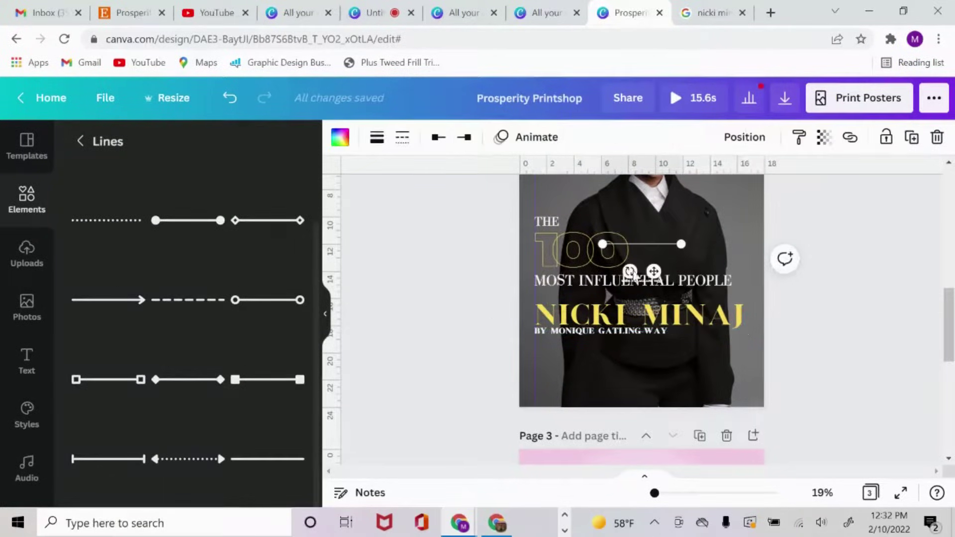
pyautogui.moveTo(656, 270); pyautogui.dragTo(588, 320)
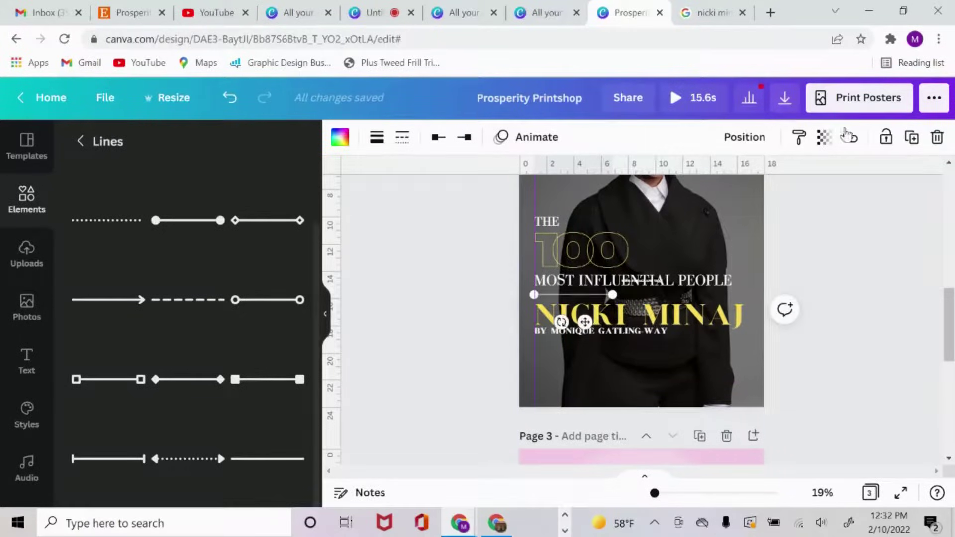
# Step: Duplicate the line and place the copy below the byline
pyautogui.click(912, 137)
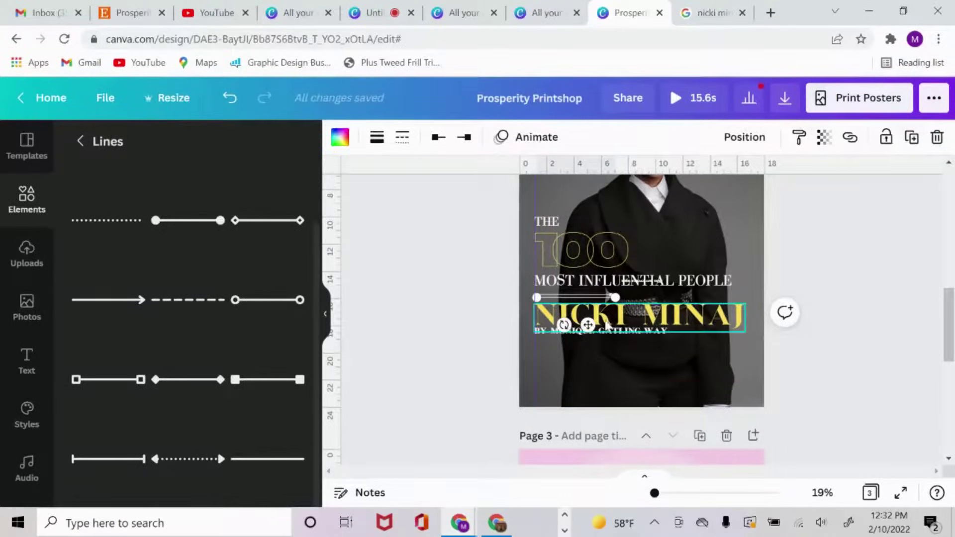
pyautogui.moveTo(589, 324); pyautogui.dragTo(587, 369)
pyautogui.click(664, 354)
pyautogui.click(860, 280)
pyautogui.scroll(1, 863, 284)
pyautogui.click(229, 99)
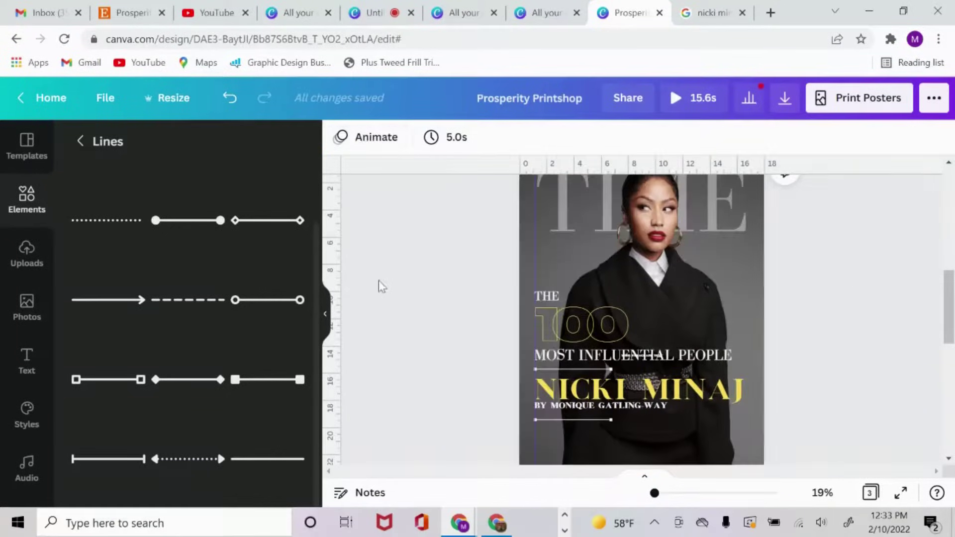
# Step: Select and copy the three headline text boxes on page 1
pyautogui.scroll(4, 420, 258)
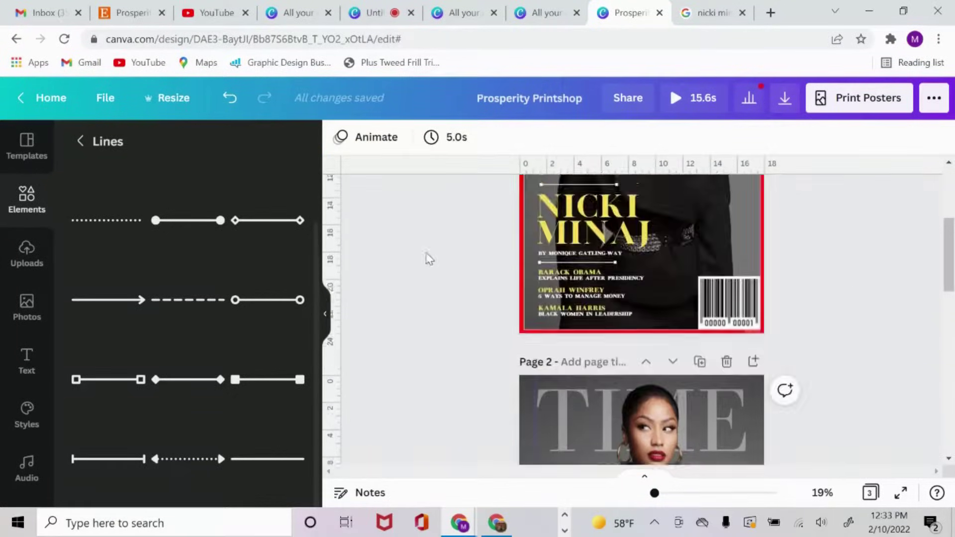
pyautogui.click(572, 280)
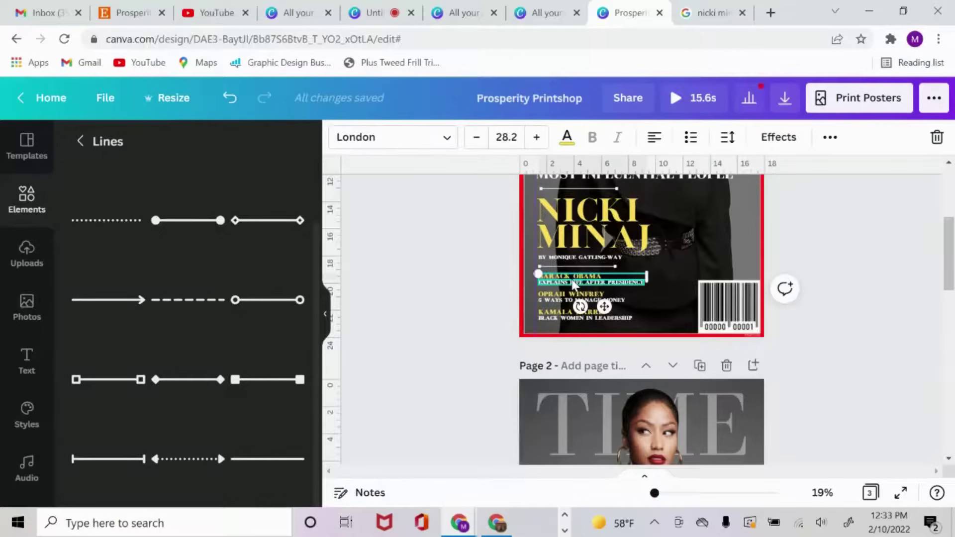
pyautogui.keyDown('shift'); pyautogui.click(567, 297); pyautogui.keyUp('shift')
pyautogui.keyDown('shift'); pyautogui.click(561, 318); pyautogui.keyUp('shift')
pyautogui.keyDown('shift'); pyautogui.click(559, 317); pyautogui.keyUp('shift')
pyautogui.rightClick(602, 299)
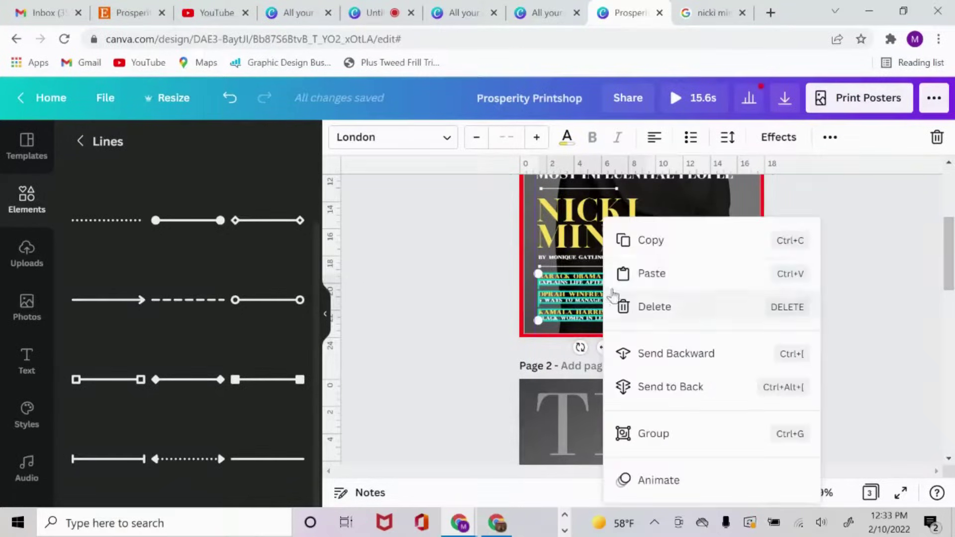
pyautogui.click(661, 247)
# Step: Paste the headline list onto page 3 below the lower line
pyautogui.scroll(-1, 634, 321)
pyautogui.scroll(-10, 632, 321)
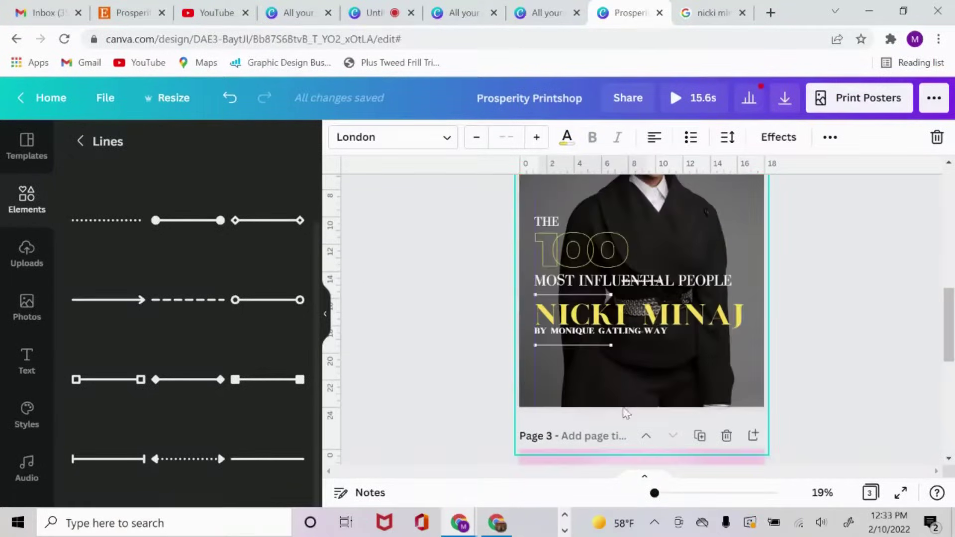
pyautogui.click(646, 372)
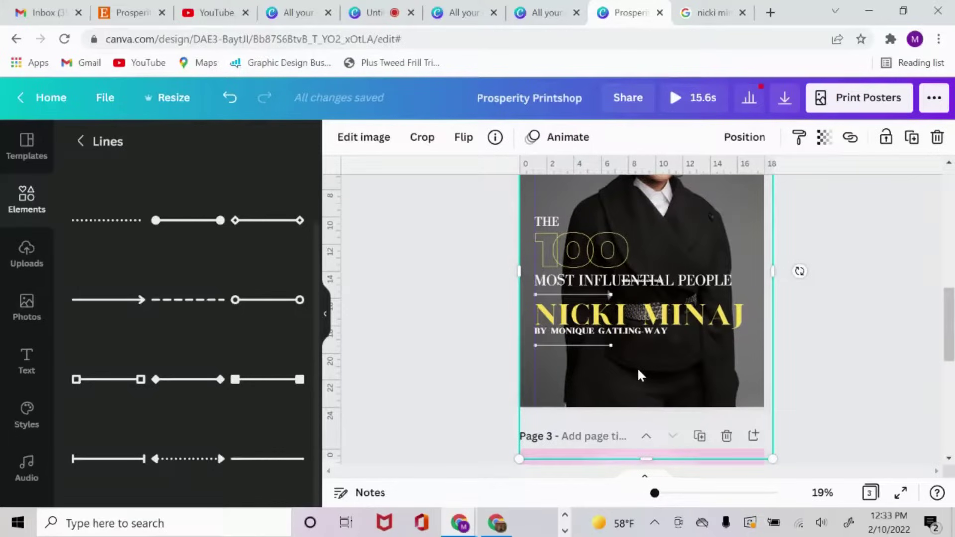
pyautogui.hotkey('ctrl', 'v')
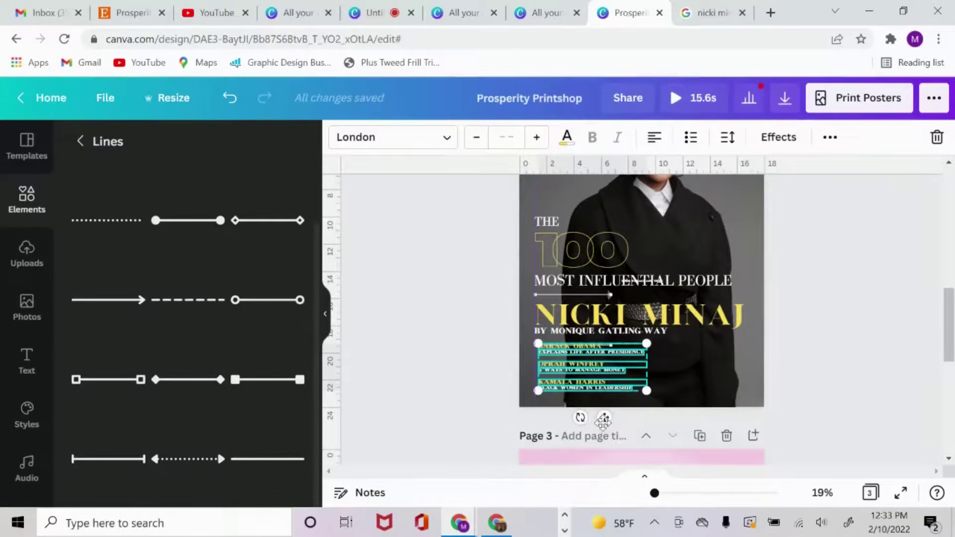
pyautogui.moveTo(602, 420); pyautogui.dragTo(600, 430)
# Step: Deselect the headline list and hide the elements side panel
pyautogui.scroll(5, 651, 358)
pyautogui.scroll(-5, 383, 336)
pyautogui.click(390, 309)
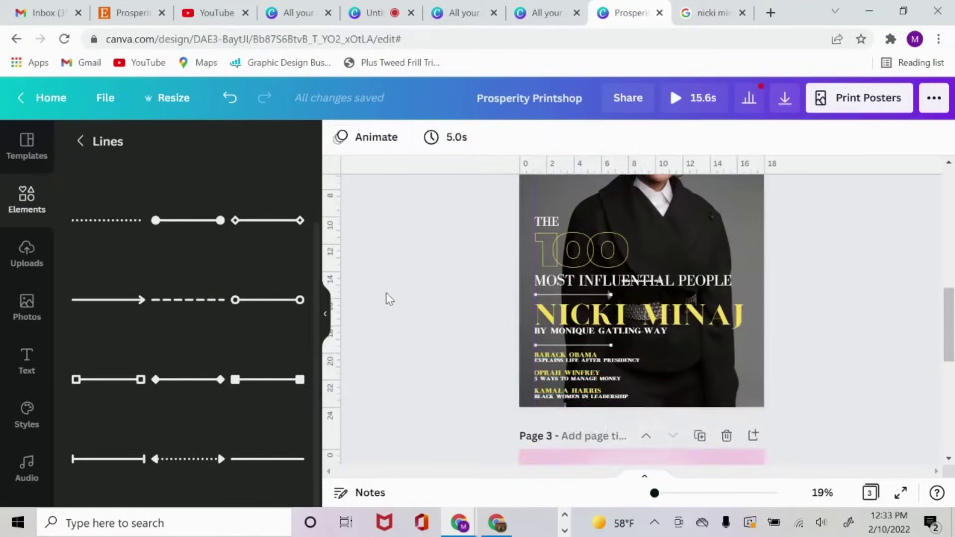
pyautogui.click(327, 313)
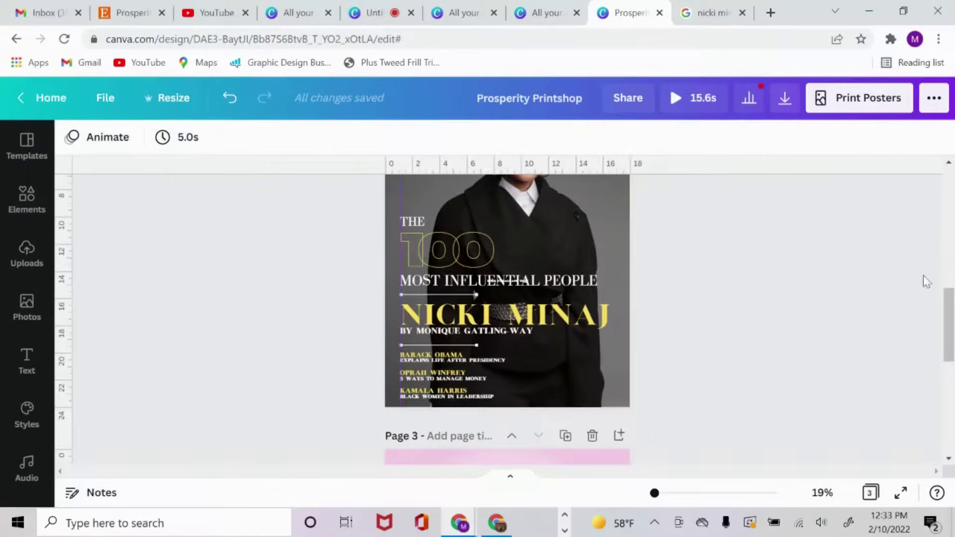
pyautogui.moveTo(947, 354); pyautogui.dragTo(939, 290)
pyautogui.scroll(3, 844, 276)
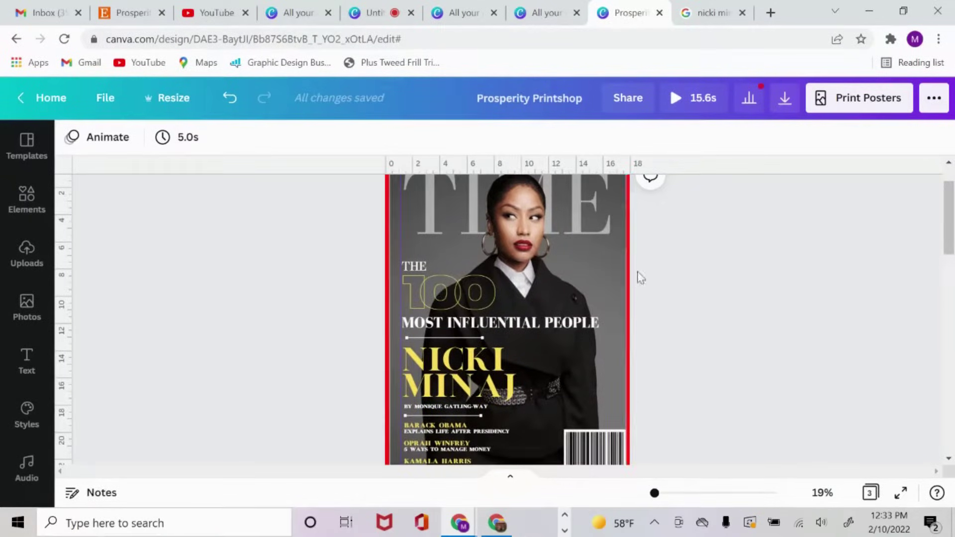
pyautogui.scroll(-3, 633, 326)
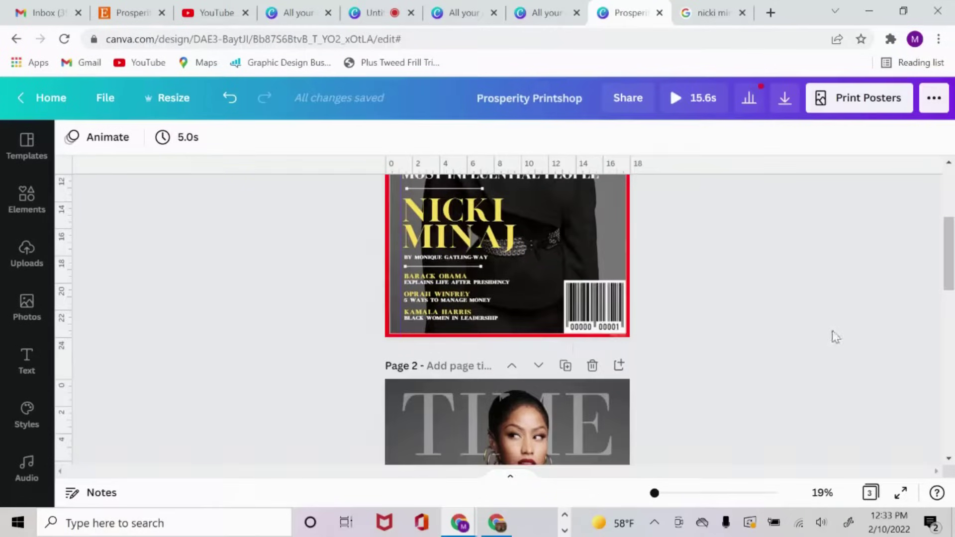
# Step: Add a plain line from Elements, colour it red and set its line weight to 39
pyautogui.scroll(3, 840, 326)
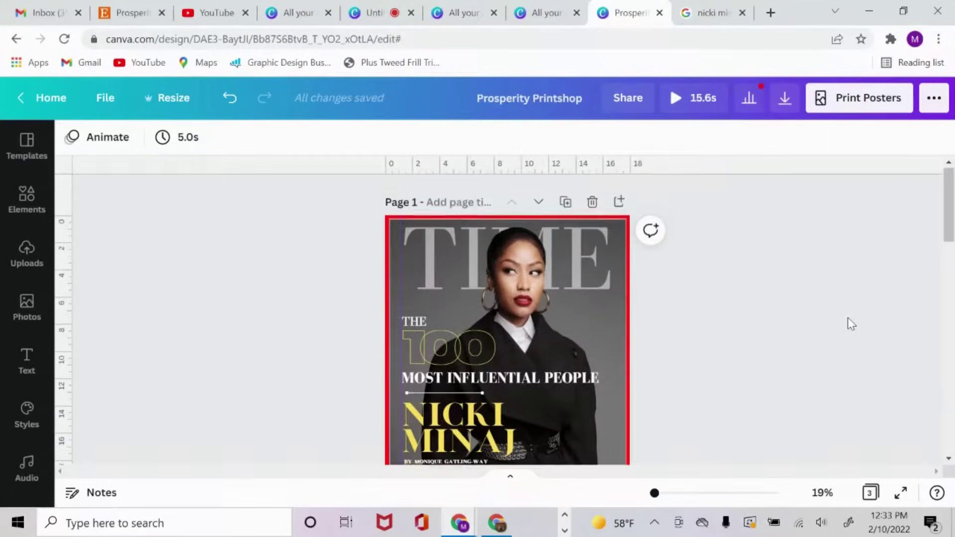
pyautogui.scroll(-5, 848, 321)
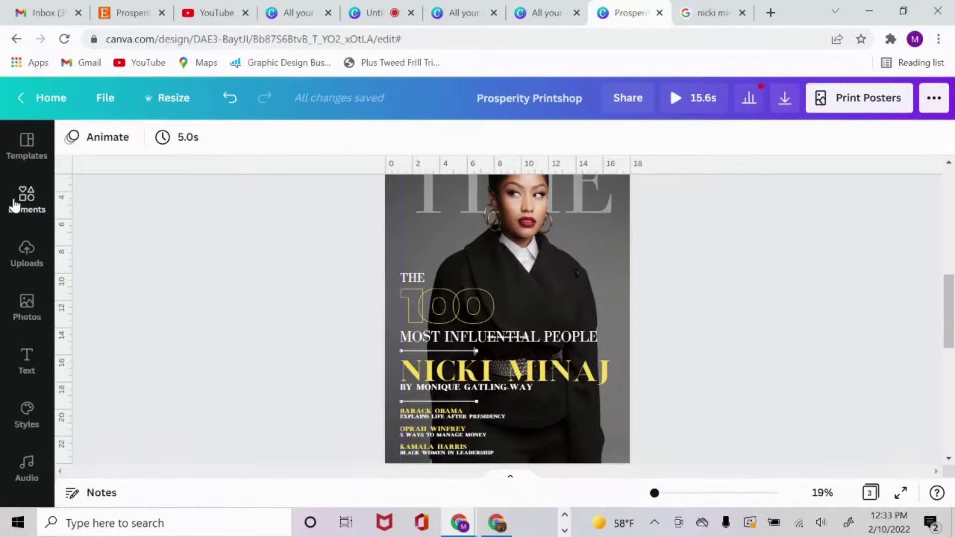
pyautogui.click(15, 205)
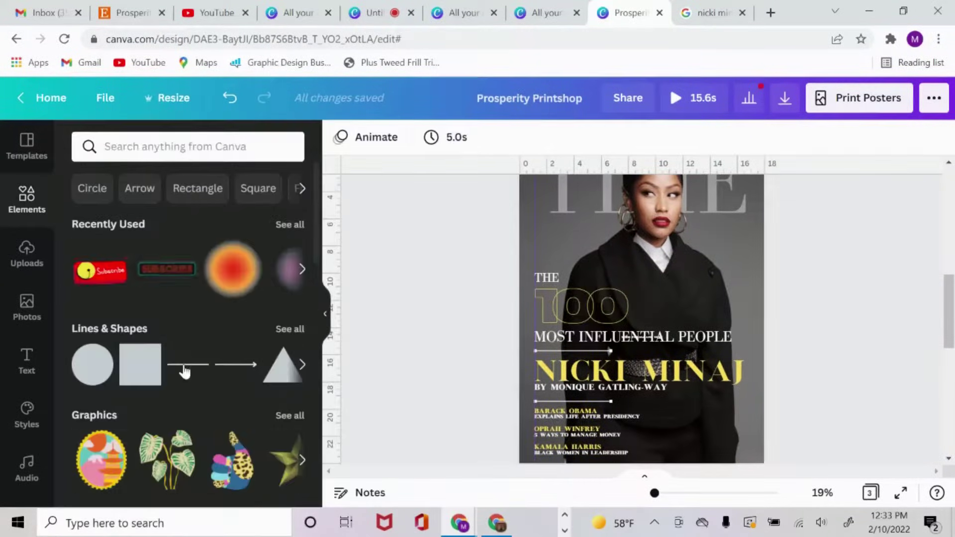
pyautogui.click(184, 370)
pyautogui.click(340, 137)
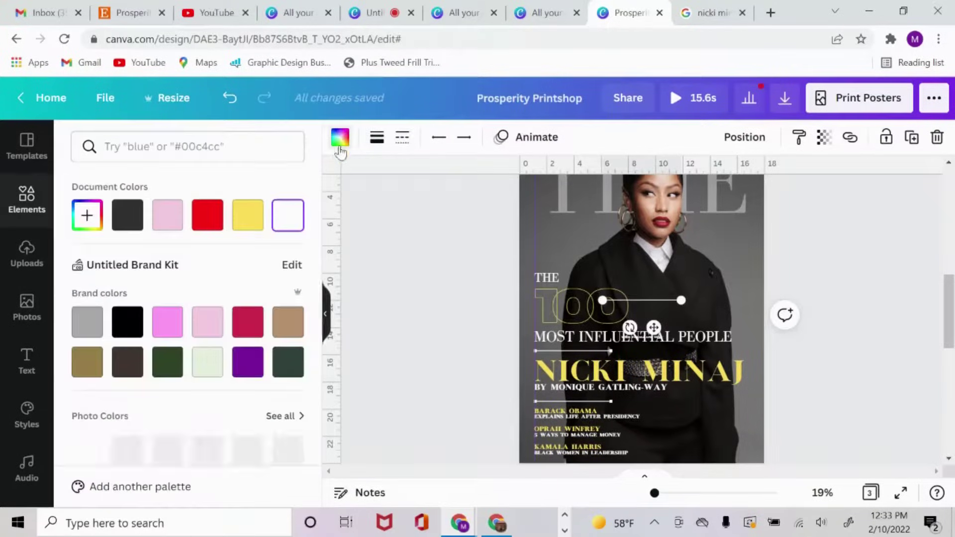
pyautogui.click(207, 215)
pyautogui.click(377, 137)
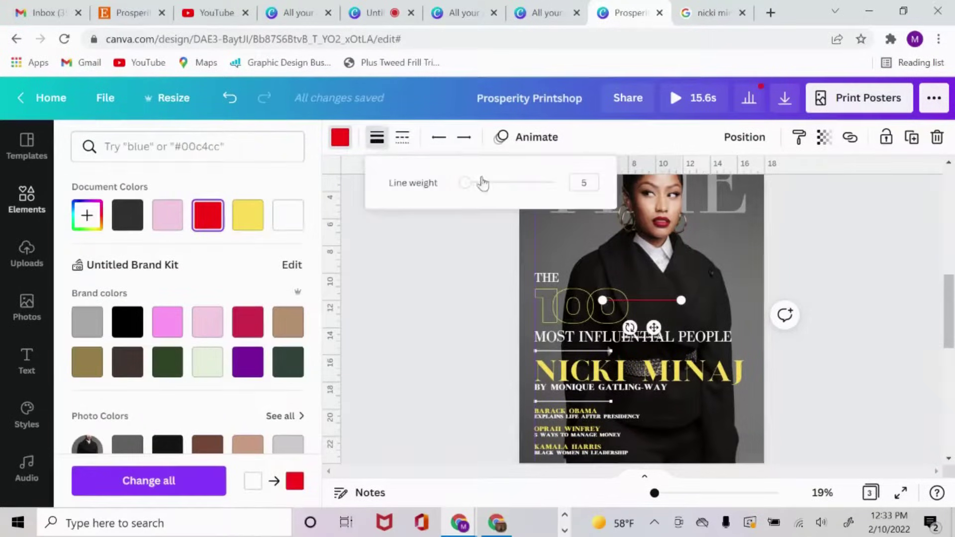
pyautogui.moveTo(477, 185)
pyautogui.mouseDown()
pyautogui.moveTo(465, 183)
pyautogui.moveTo(497, 182)
pyautogui.mouseUp()
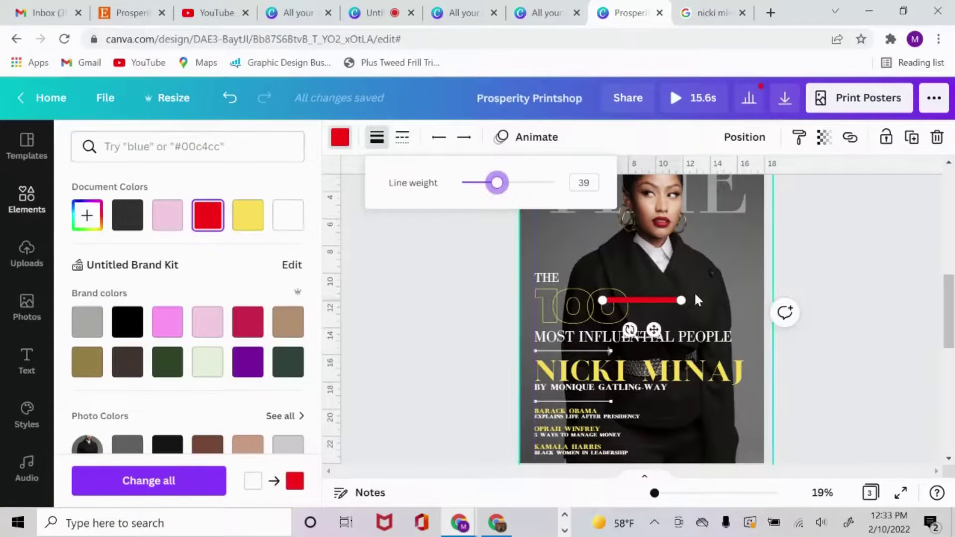
# Step: Stretch the red line past both page edges and align it flush with page 2's top edge
pyautogui.moveTo(681, 300); pyautogui.dragTo(791, 298)
pyautogui.moveTo(603, 300); pyautogui.dragTo(495, 300)
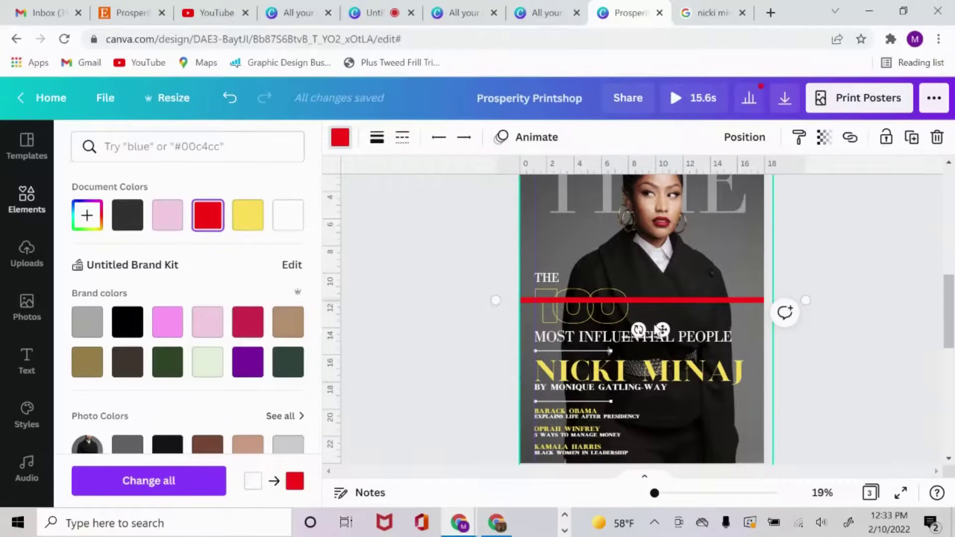
pyautogui.moveTo(662, 330); pyautogui.dragTo(629, 277)
pyautogui.scroll(-3, 631, 298)
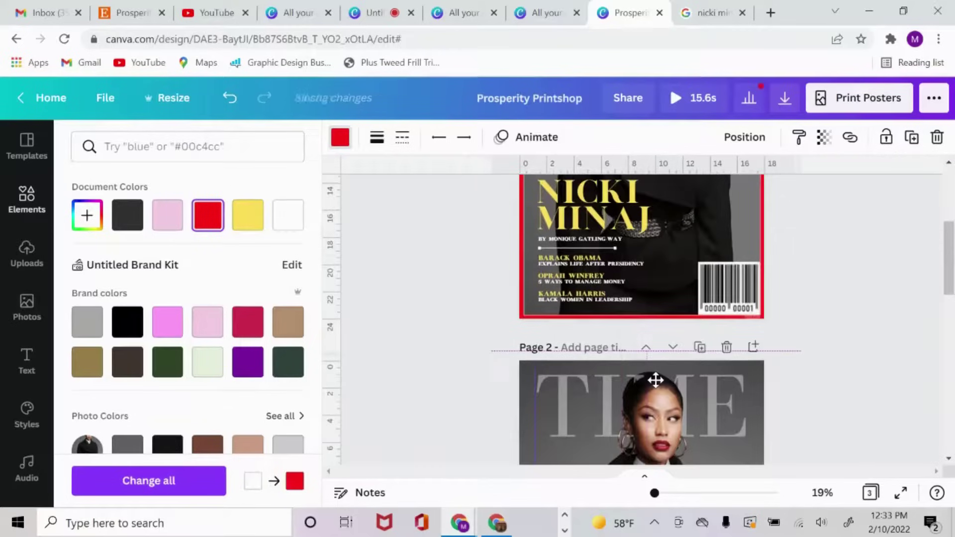
pyautogui.moveTo(656, 380); pyautogui.dragTo(652, 395)
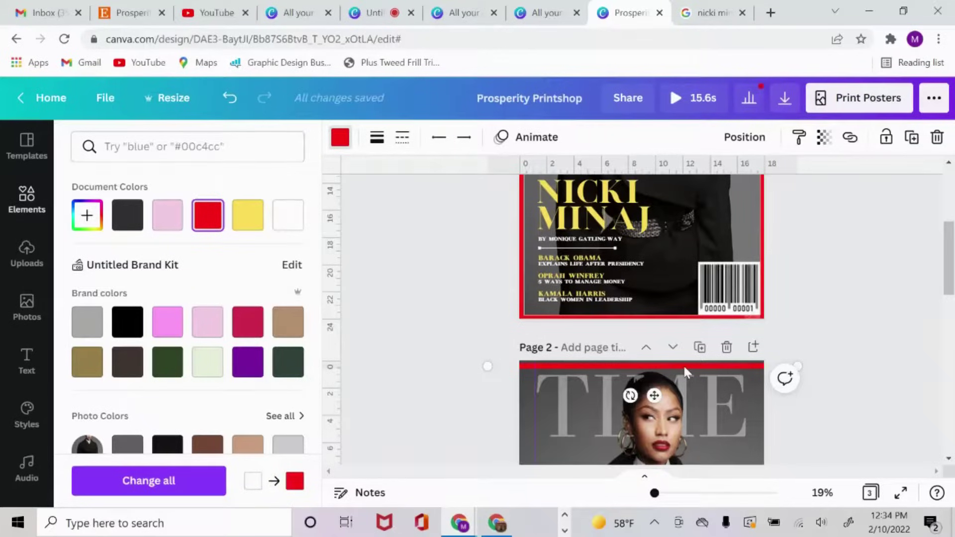
pyautogui.moveTo(655, 396); pyautogui.dragTo(651, 393)
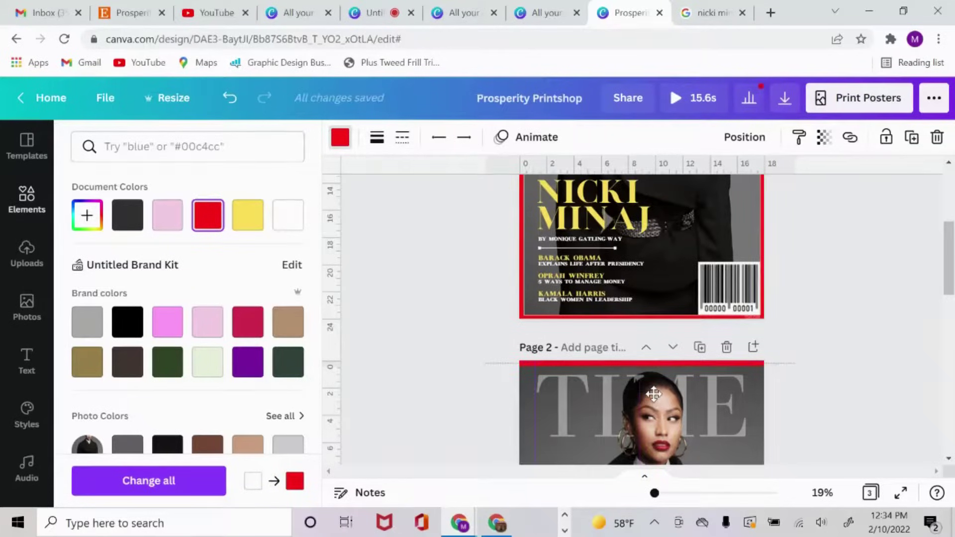
pyautogui.click(406, 296)
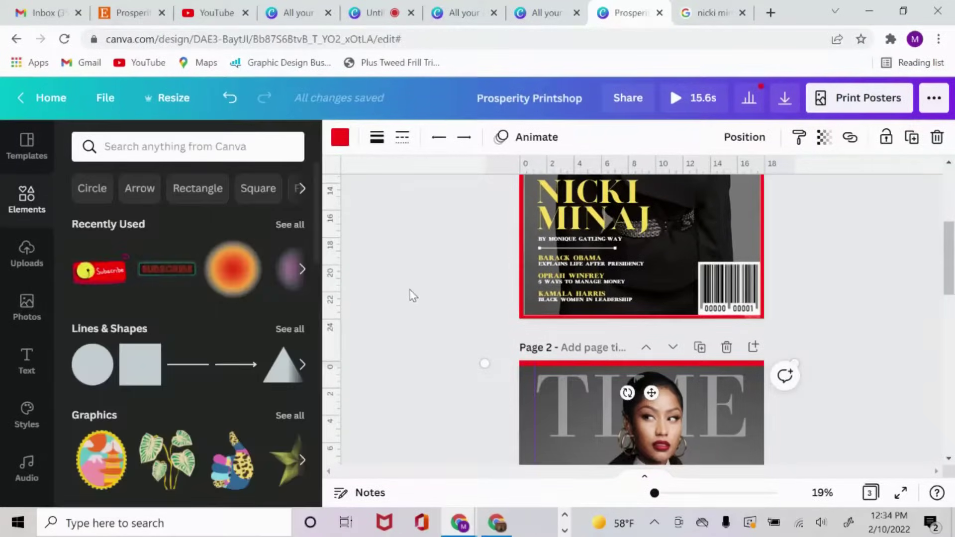
pyautogui.click(440, 280)
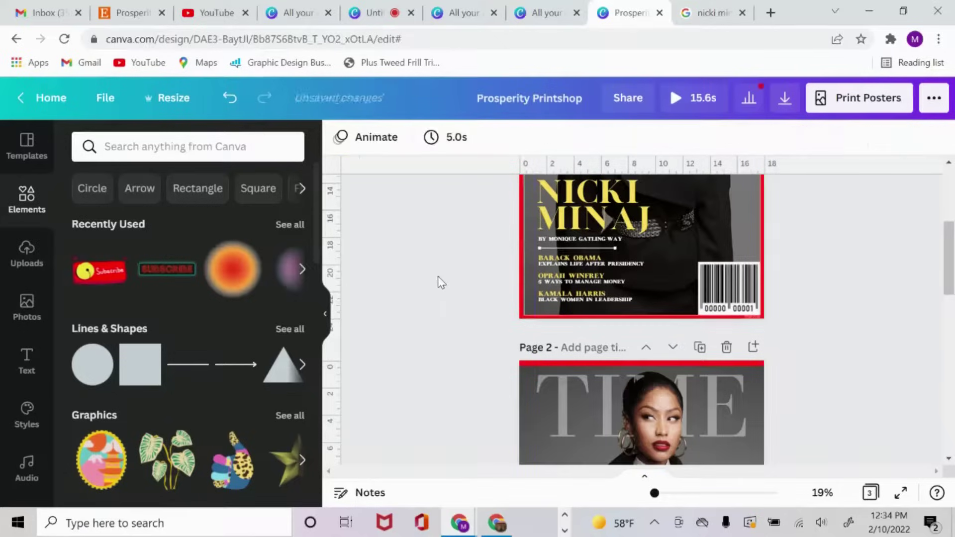
pyautogui.click(326, 313)
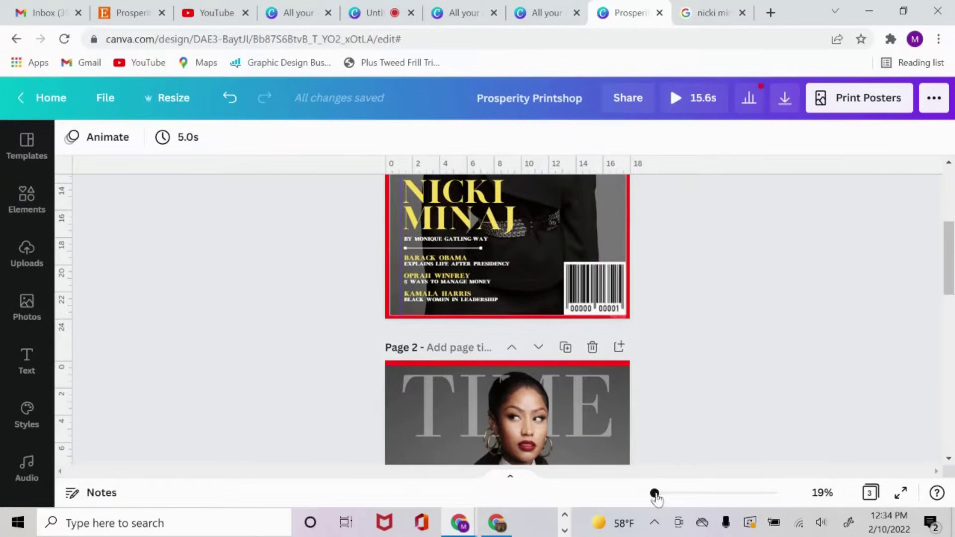
# Step: Duplicate the red top line, move the copy down page 2, and rotate it toward vertical
pyautogui.moveTo(654, 494); pyautogui.dragTo(651, 493)
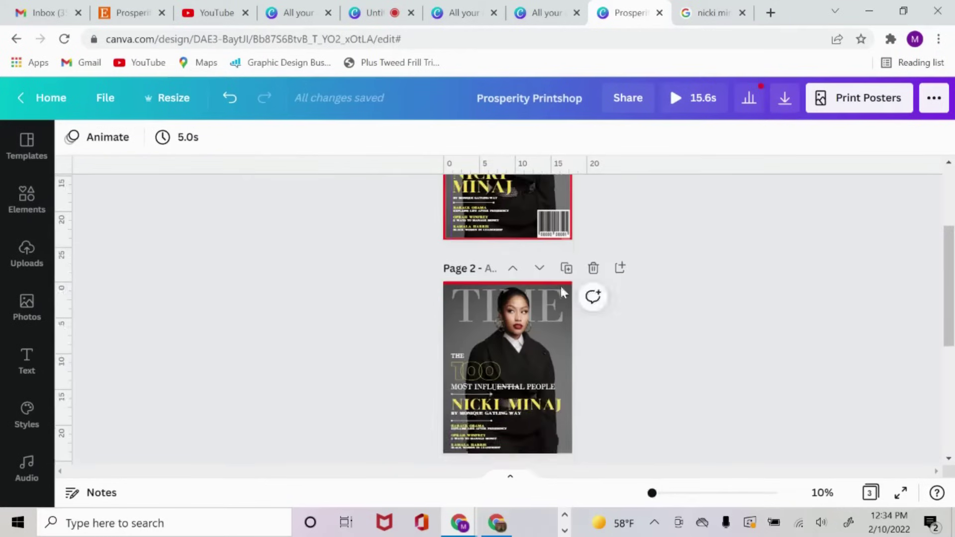
pyautogui.click(445, 283)
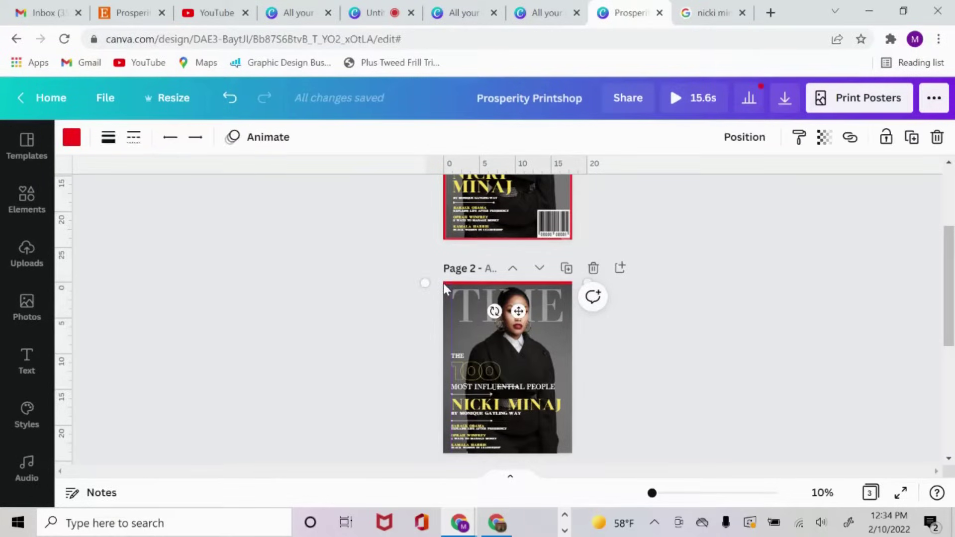
pyautogui.click(912, 138)
pyautogui.moveTo(518, 311); pyautogui.dragTo(524, 487)
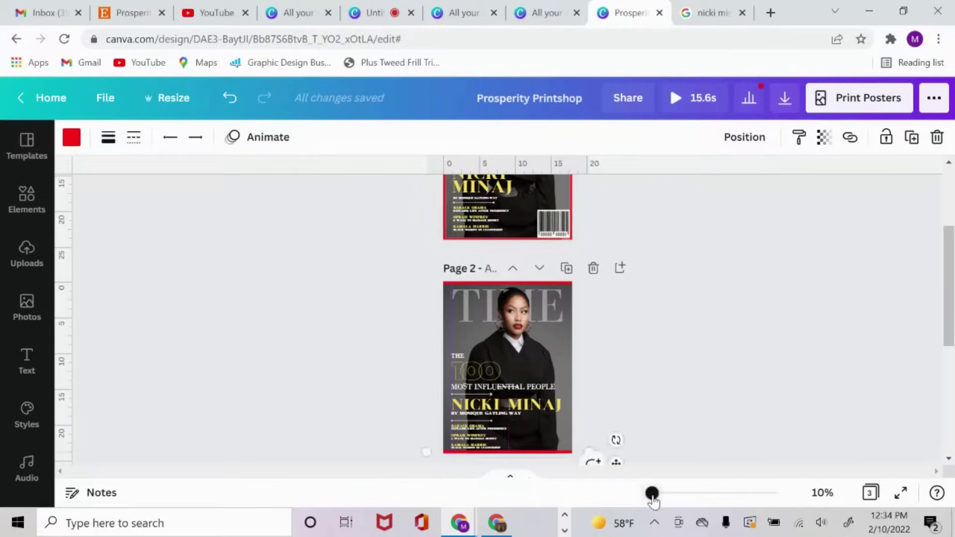
pyautogui.moveTo(651, 494); pyautogui.dragTo(655, 493)
pyautogui.scroll(-5, 557, 358)
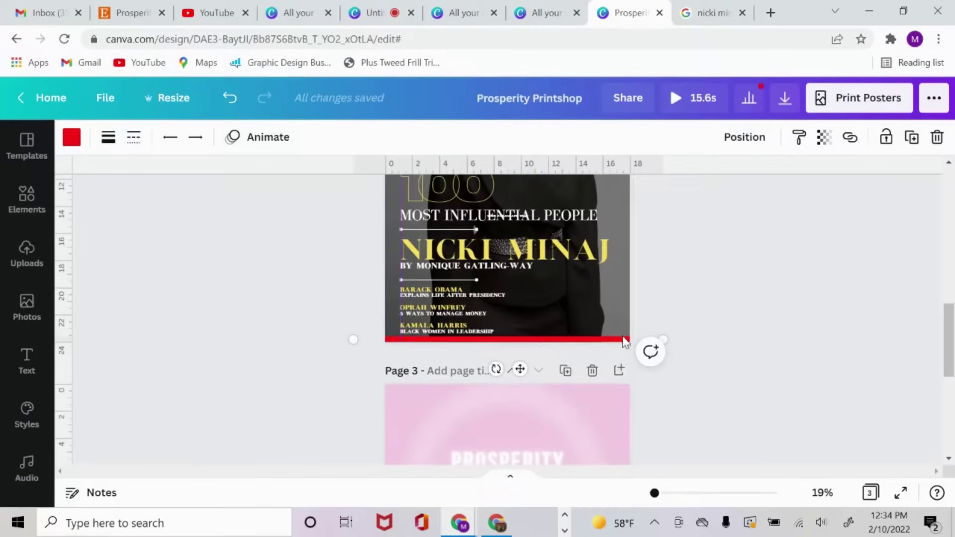
pyautogui.moveTo(654, 494); pyautogui.dragTo(657, 493)
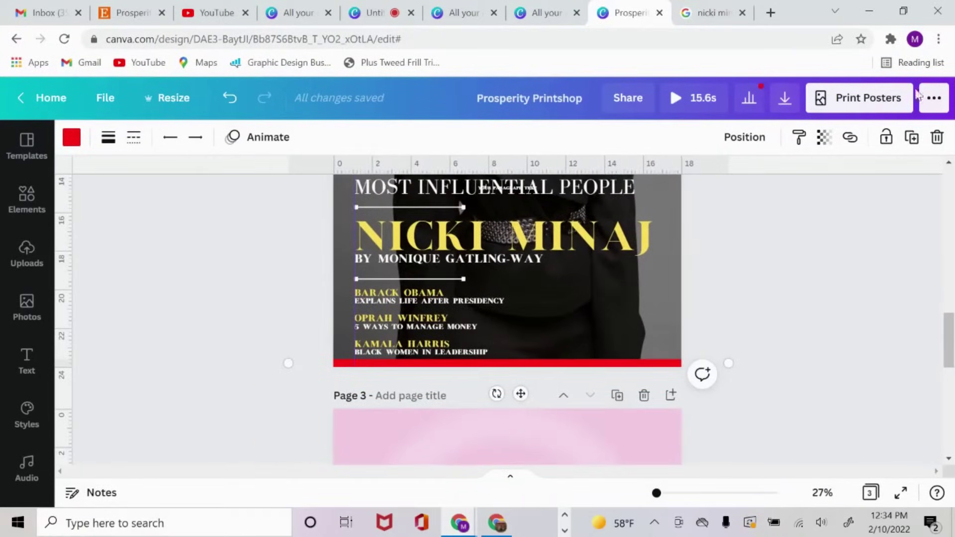
pyautogui.moveTo(496, 394); pyautogui.dragTo(593, 383)
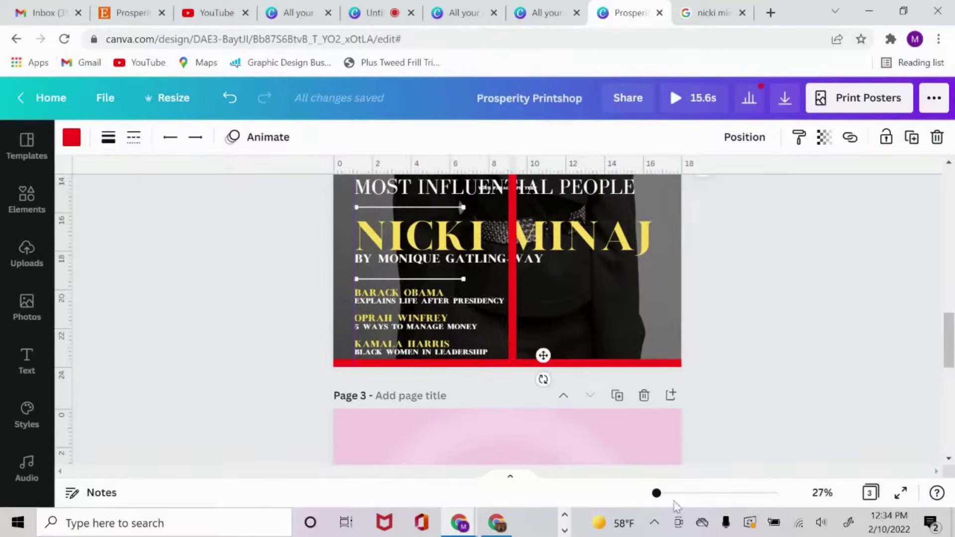
# Step: Stretch the vertical red line to full page height and position it along the cover's side edges
pyautogui.moveTo(654, 499); pyautogui.dragTo(652, 500)
pyautogui.scroll(3, 527, 244)
pyautogui.moveTo(510, 302); pyautogui.dragTo(510, 189)
pyautogui.moveTo(537, 328); pyautogui.dragTo(613, 316)
pyautogui.scroll(2, 641, 374)
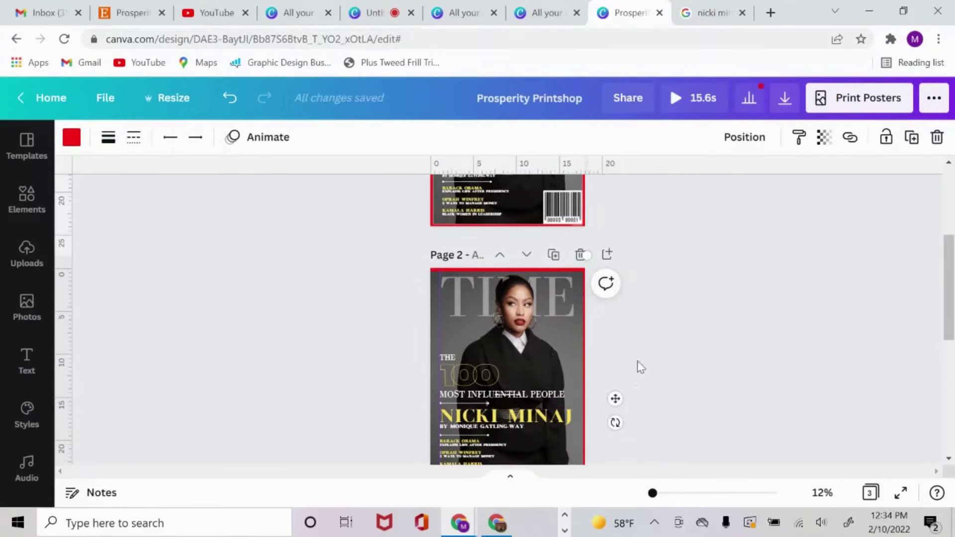
pyautogui.moveTo(615, 397); pyautogui.dragTo(463, 385)
pyautogui.click(872, 280)
pyautogui.scroll(5, 791, 287)
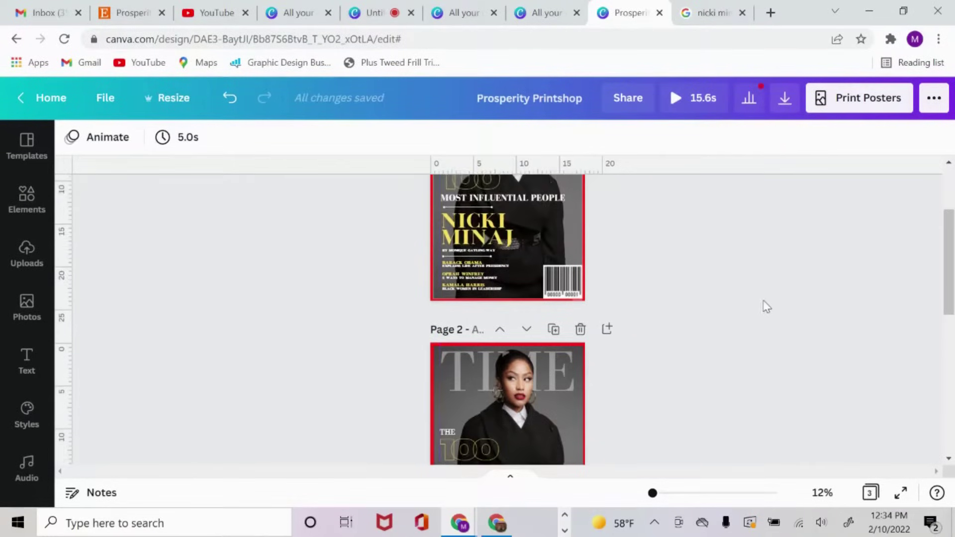
pyautogui.moveTo(651, 491); pyautogui.dragTo(660, 492)
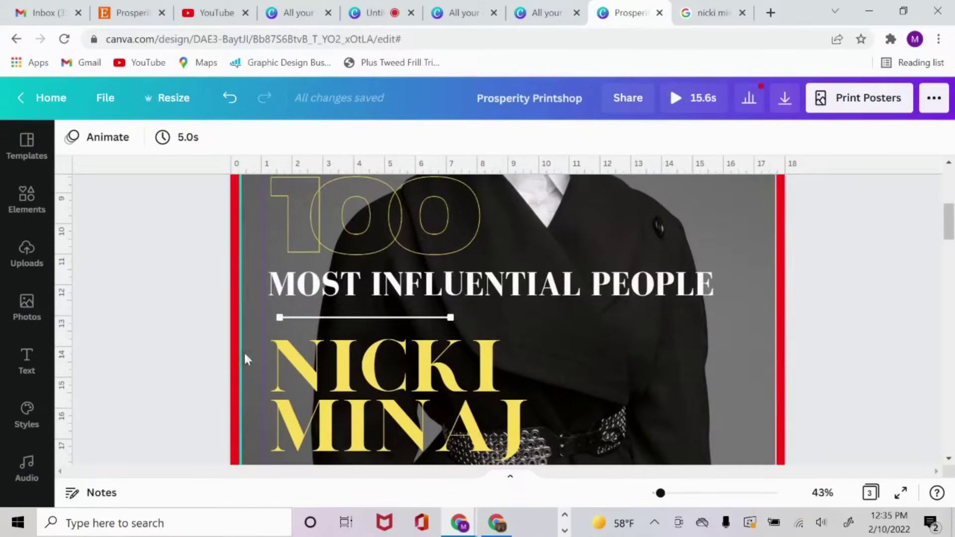
pyautogui.moveTo(663, 494); pyautogui.dragTo(653, 496)
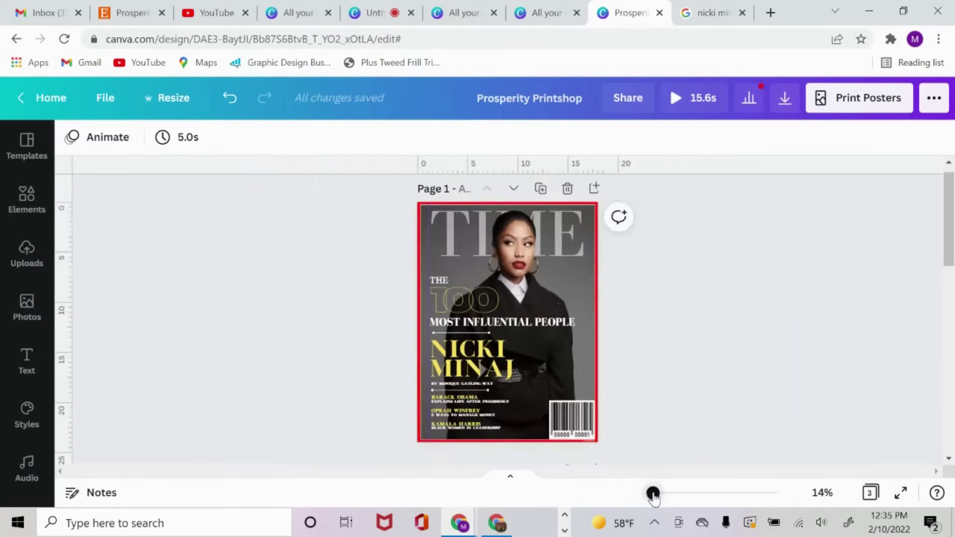
# Step: Scroll down from Page 1 to show Page 2's cover without a barcode
pyautogui.scroll(-5, 655, 324)
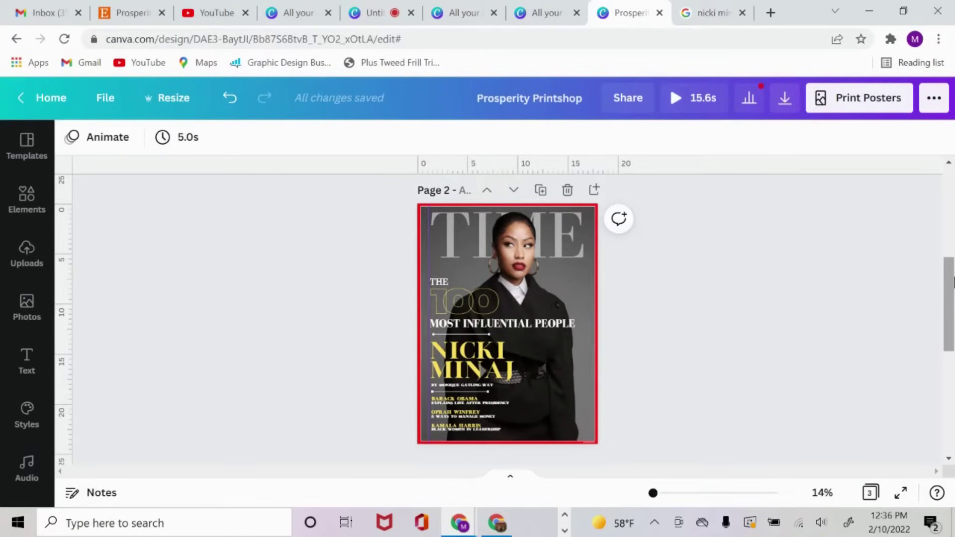
# Step: Search Elements for 'BARCODE' under Graphics and add the numbered barcode to the cover
pyautogui.click(26, 199)
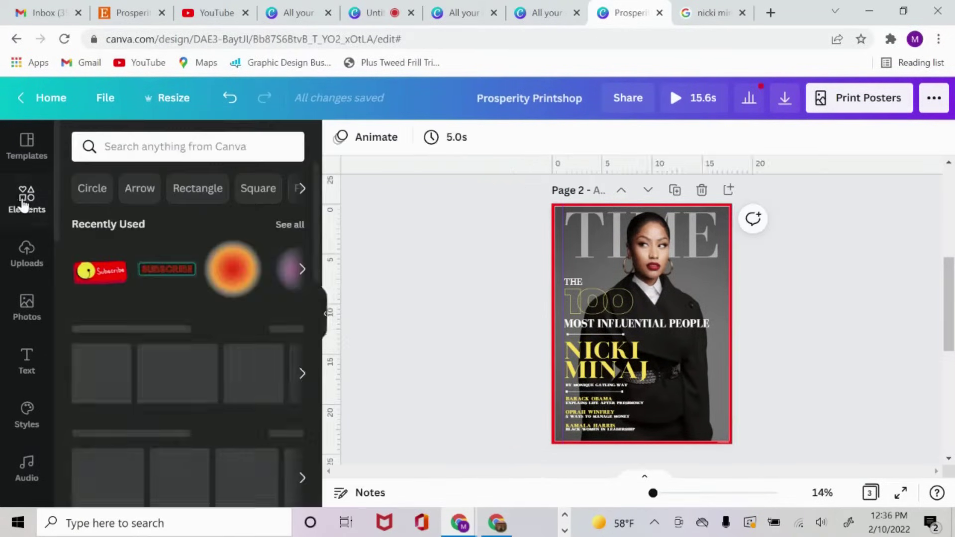
pyautogui.click(159, 146)
pyautogui.write('BARCODE')
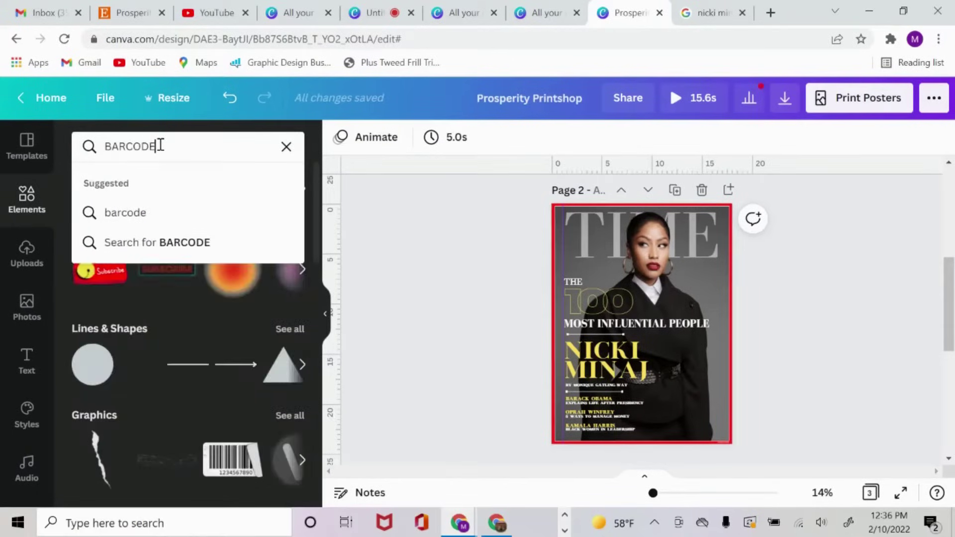
pyautogui.press('Return')
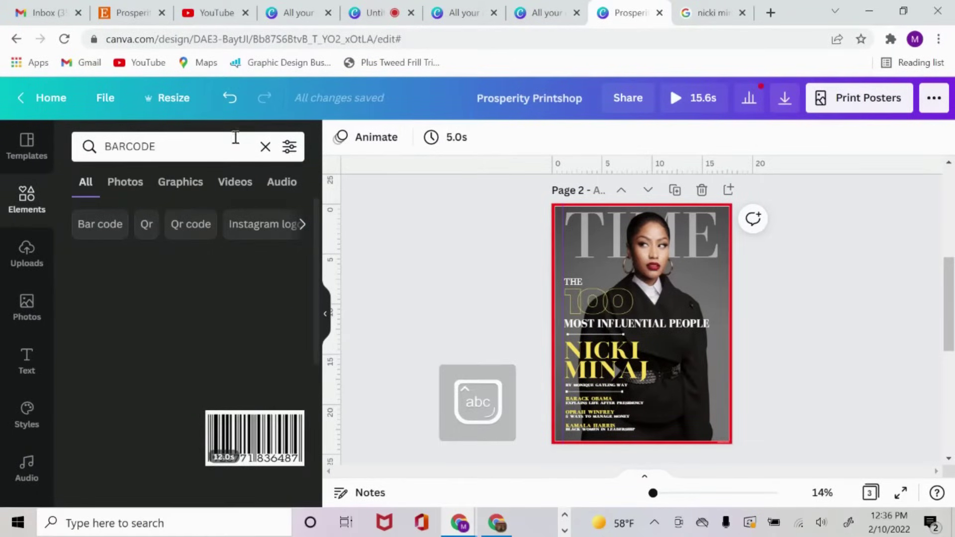
pyautogui.click(200, 184)
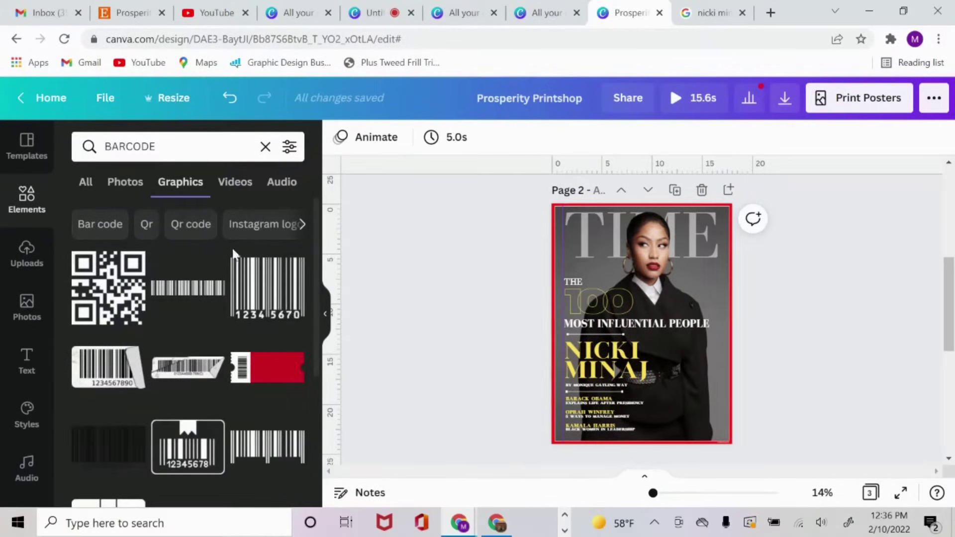
pyautogui.scroll(-3, 234, 257)
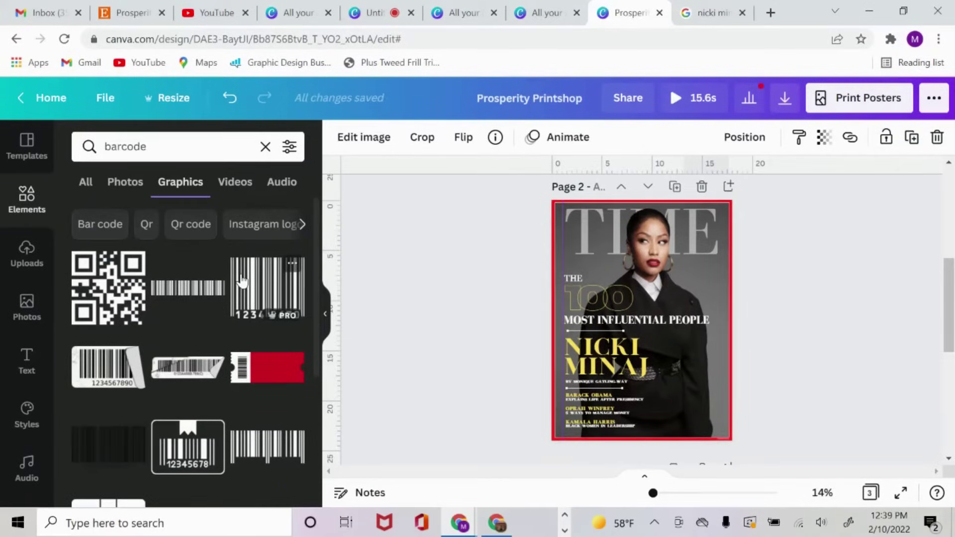
pyautogui.click(269, 295)
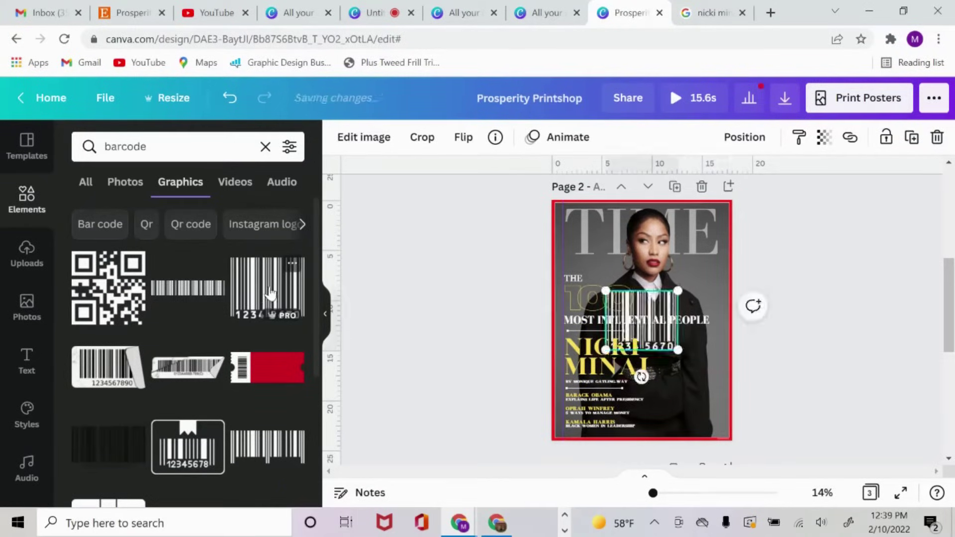
# Step: Shrink and position the barcode in page 2's bottom-right corner, just inside the red border
pyautogui.moveTo(646, 341); pyautogui.dragTo(695, 418)
pyautogui.moveTo(650, 363); pyautogui.dragTo(713, 412)
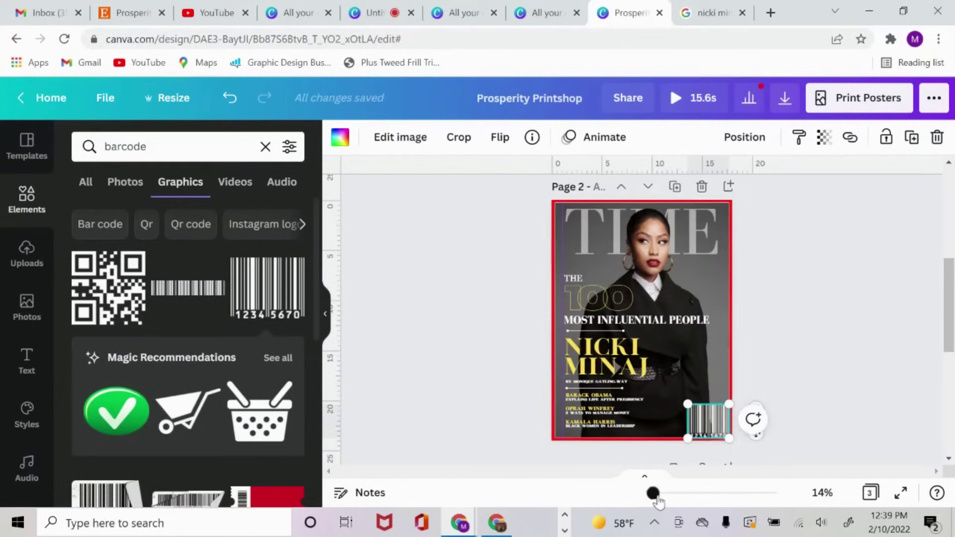
pyautogui.moveTo(653, 492)
pyautogui.mouseDown()
pyautogui.moveTo(673, 493)
pyautogui.moveTo(663, 493)
pyautogui.mouseUp()
pyautogui.scroll(-8, 814, 365)
pyautogui.scroll(3, 829, 351)
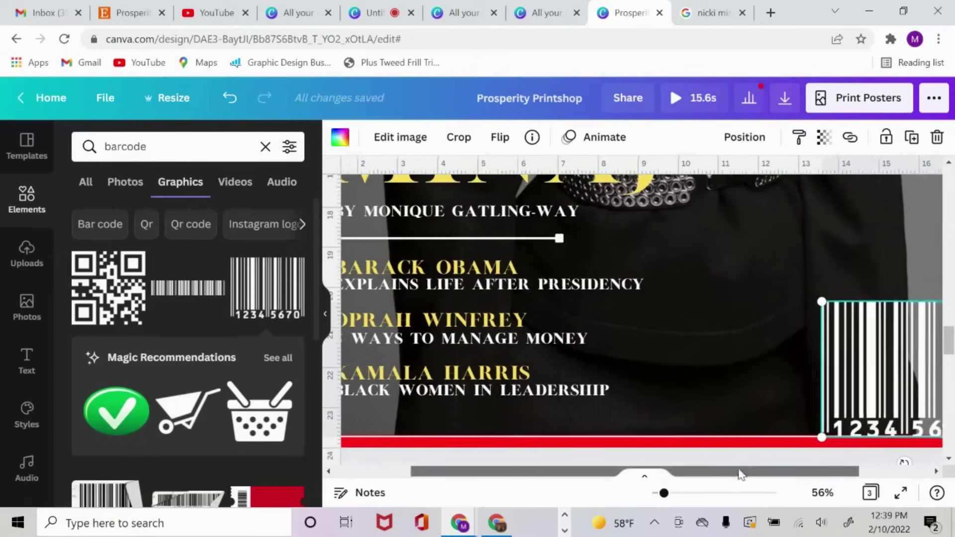
pyautogui.moveTo(745, 473); pyautogui.dragTo(806, 469)
pyautogui.moveTo(823, 374)
pyautogui.mouseDown()
pyautogui.moveTo(814, 365)
pyautogui.moveTo(828, 369)
pyautogui.mouseUp()
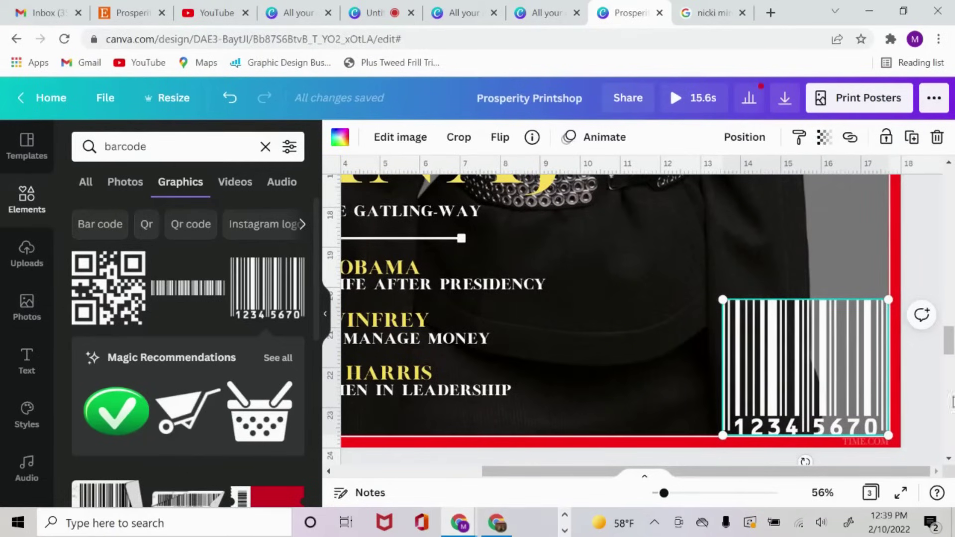
pyautogui.click(325, 313)
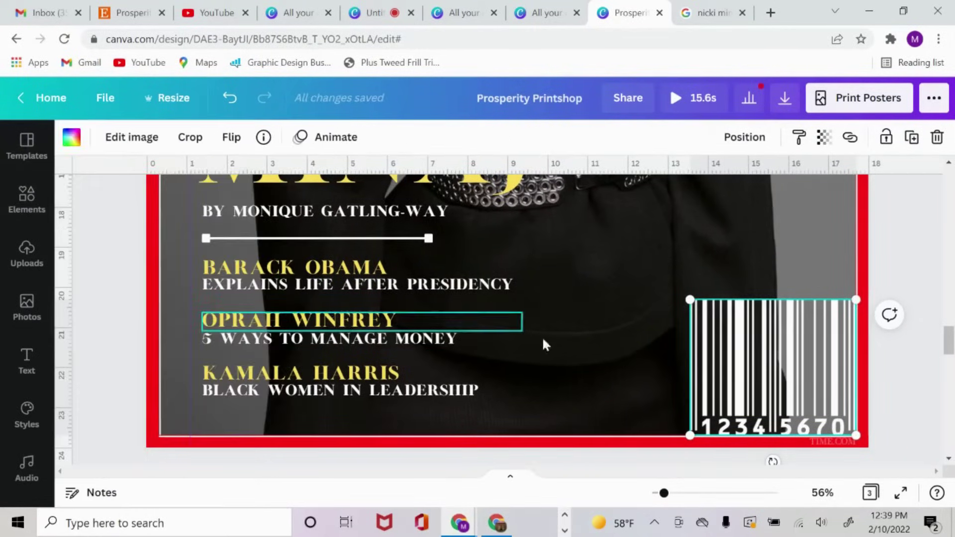
pyautogui.click(820, 455)
pyautogui.click(828, 445)
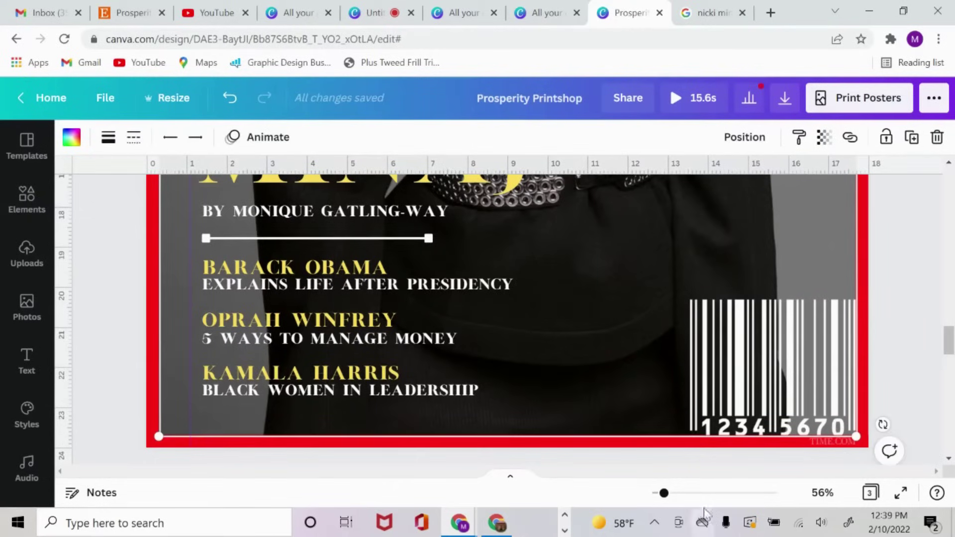
pyautogui.moveTo(664, 493); pyautogui.dragTo(670, 493)
pyautogui.scroll(-5, 796, 389)
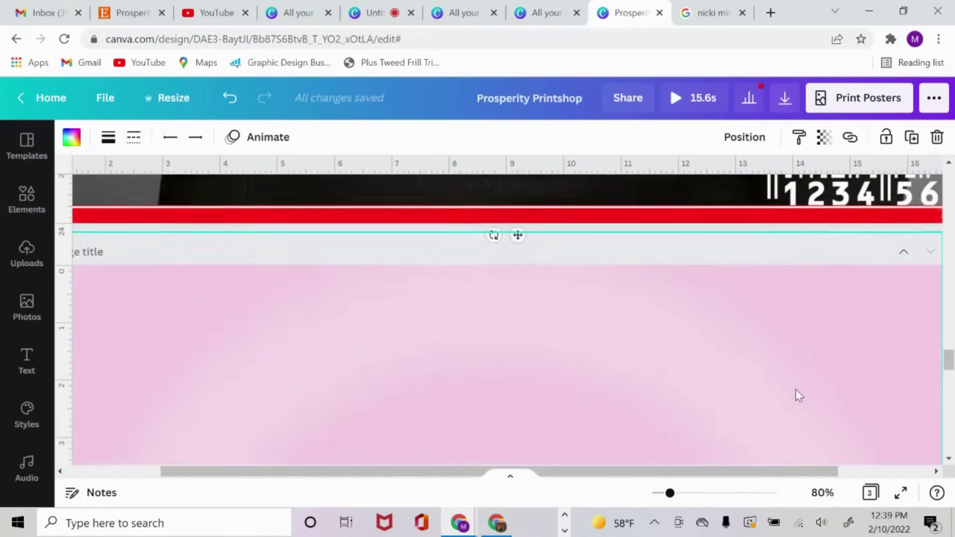
pyautogui.scroll(2, 795, 389)
pyautogui.moveTo(751, 472); pyautogui.dragTo(842, 472)
pyautogui.click(876, 347)
pyautogui.click(852, 293)
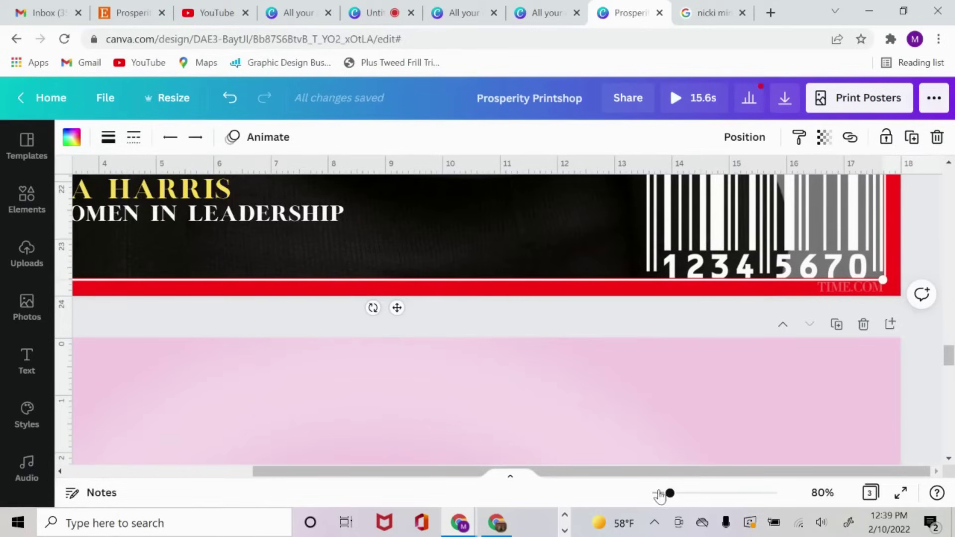
pyautogui.moveTo(669, 493); pyautogui.dragTo(653, 493)
pyautogui.scroll(6, 616, 286)
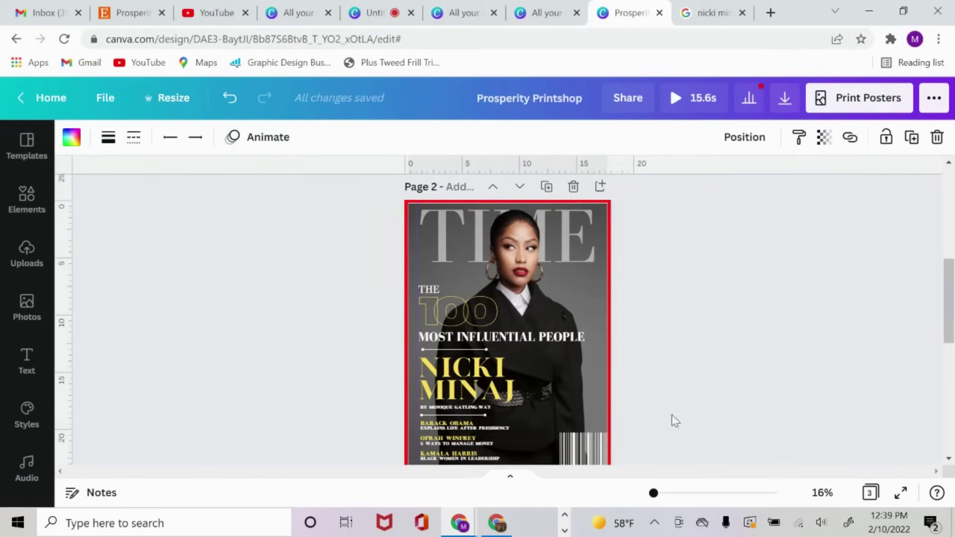
pyautogui.scroll(-1, 953, 286)
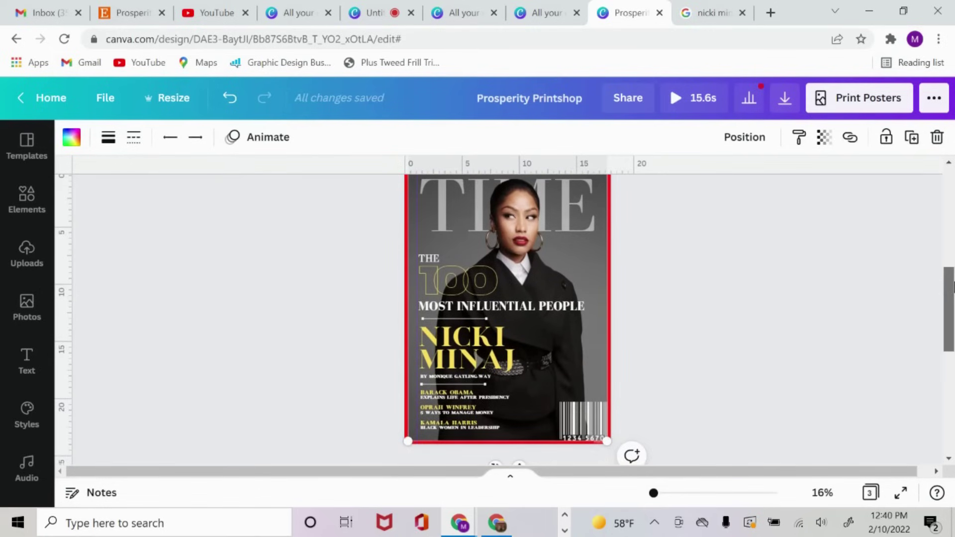
# Step: Drag the canvas scrollbar down to Page 3's pink Prosperity Printshop promo card
pyautogui.moveTo(953, 285); pyautogui.dragTo(938, 362)
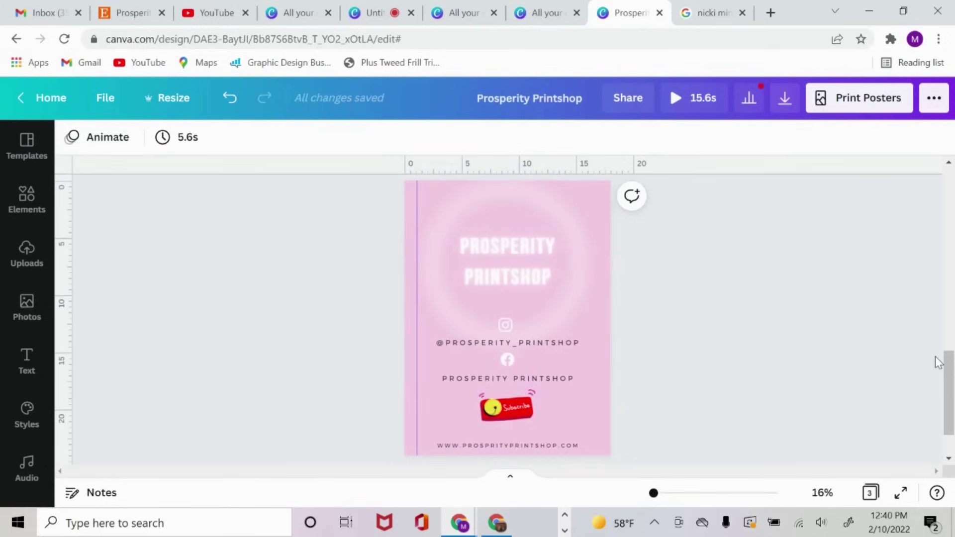